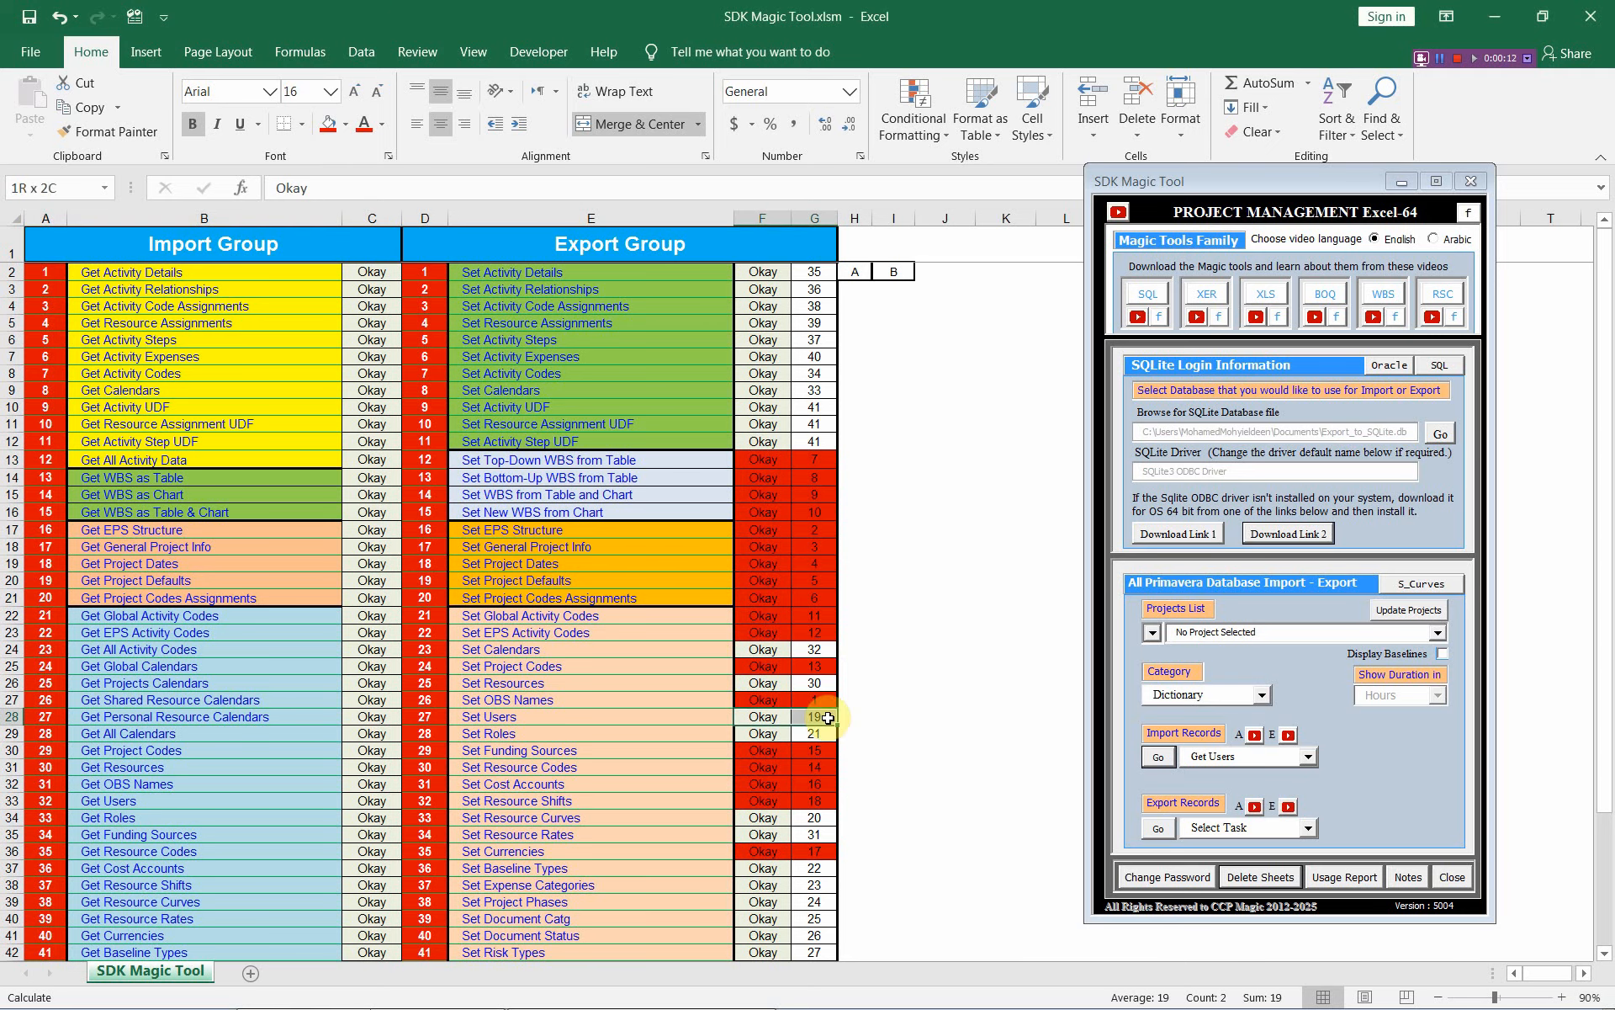
Fill the Okay and number cells of the Set Users row (F28:G28) with red.
{"action": "left_click", "coordinate": [332, 131]}
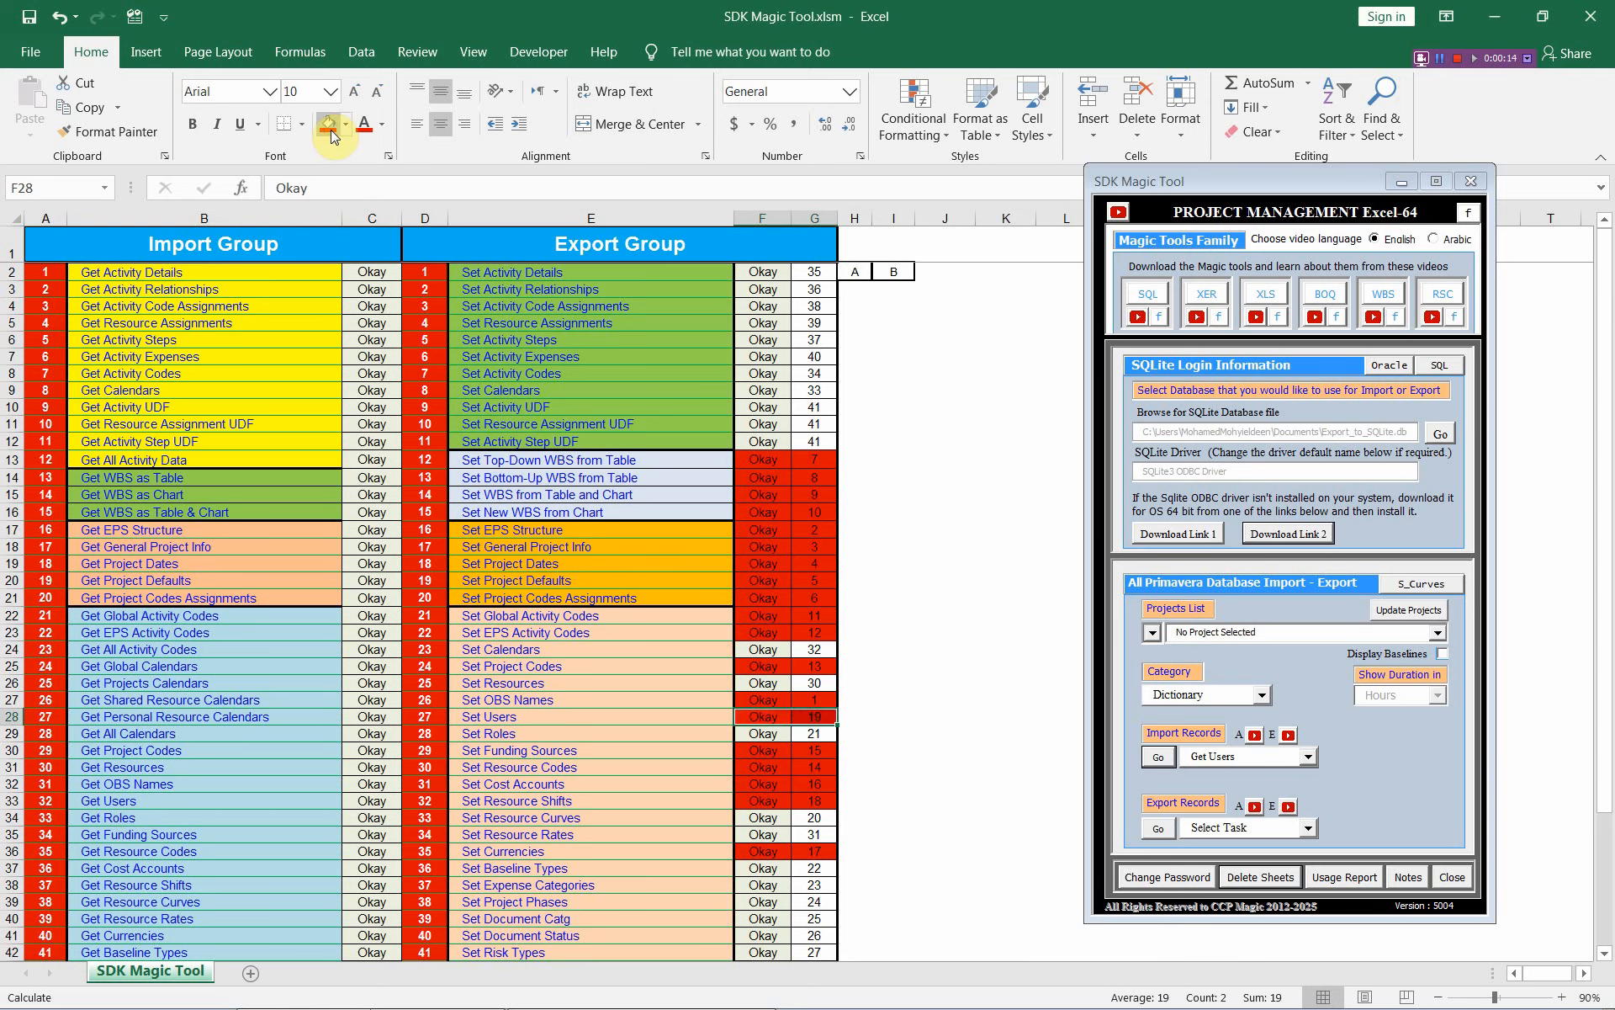
{"action": "left_click", "coordinate": [753, 715]}
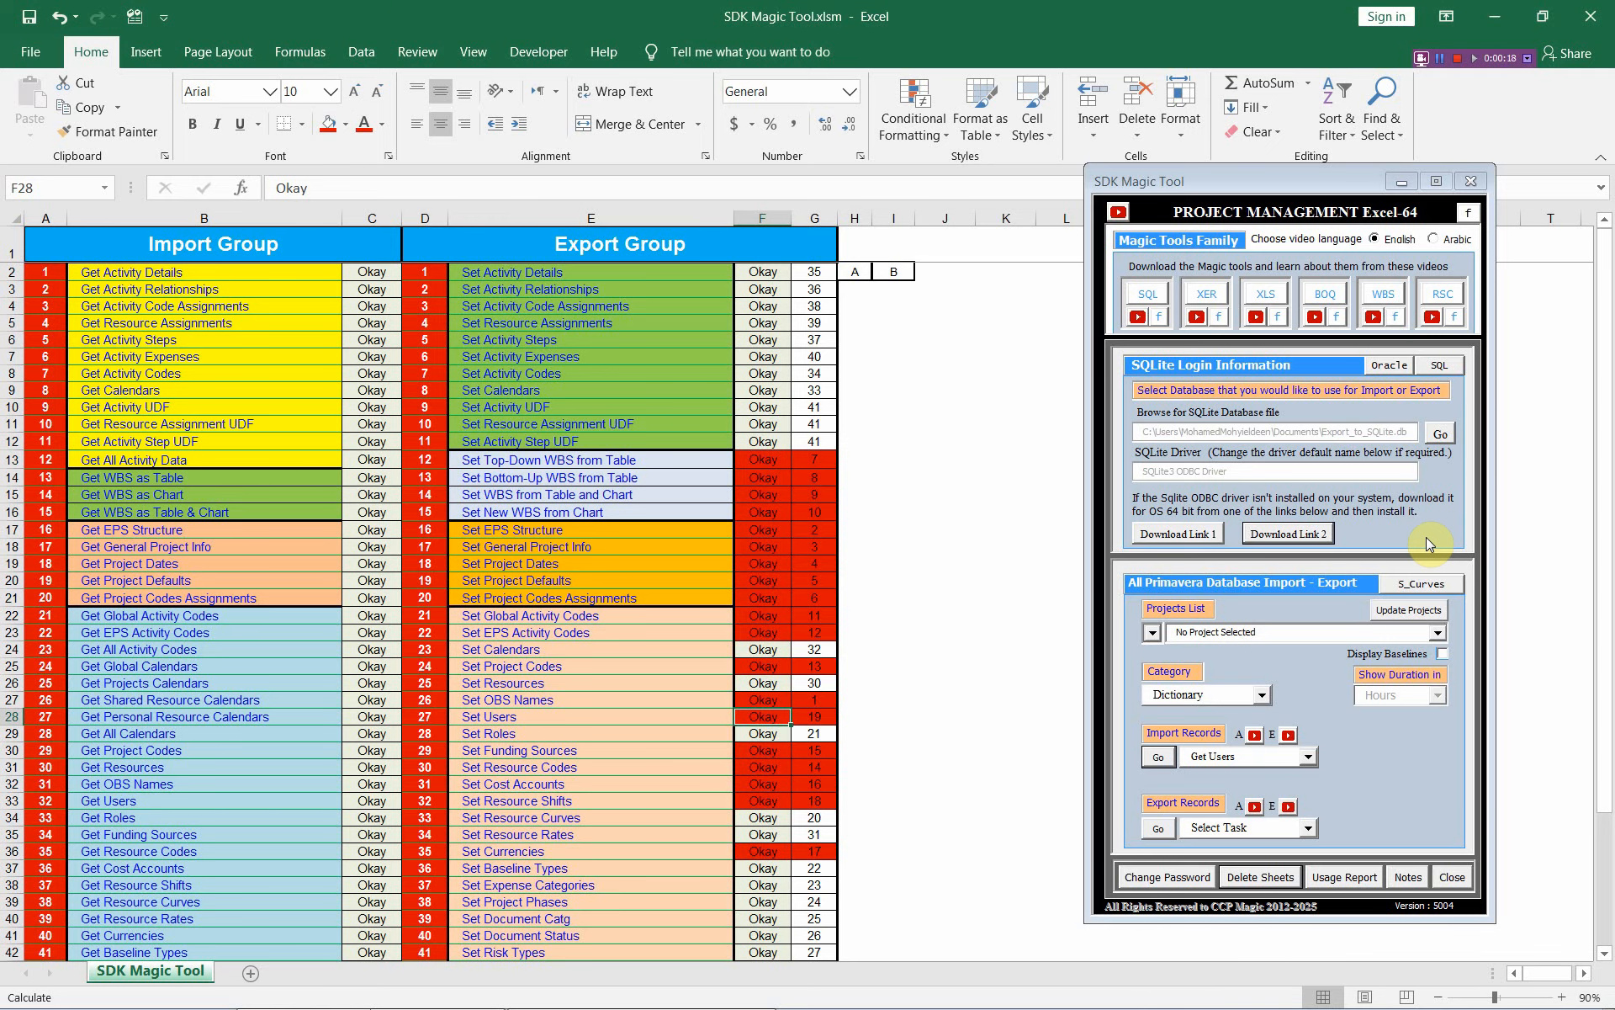
Switch the SDK Magic Tool login to SQL Server, refresh the database list and choose SDK_SQL_Samples.
{"action": "left_click", "coordinate": [1445, 365]}
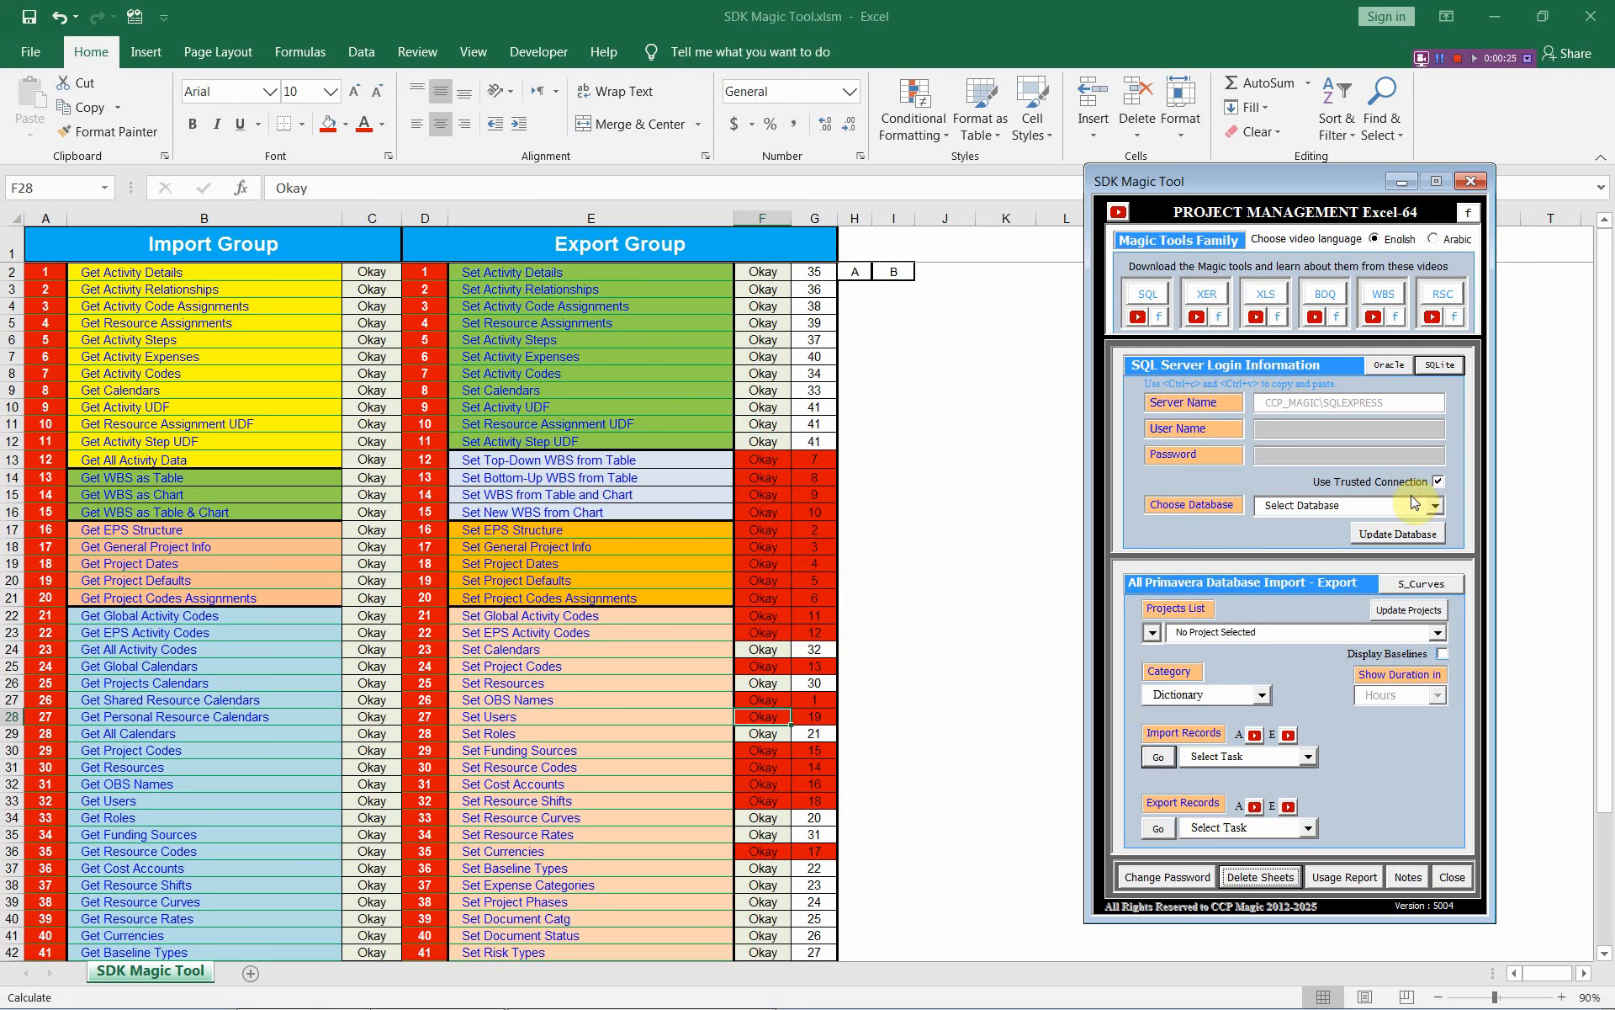
{"action": "left_click", "coordinate": [1435, 507]}
{"action": "left_click", "coordinate": [1435, 507]}
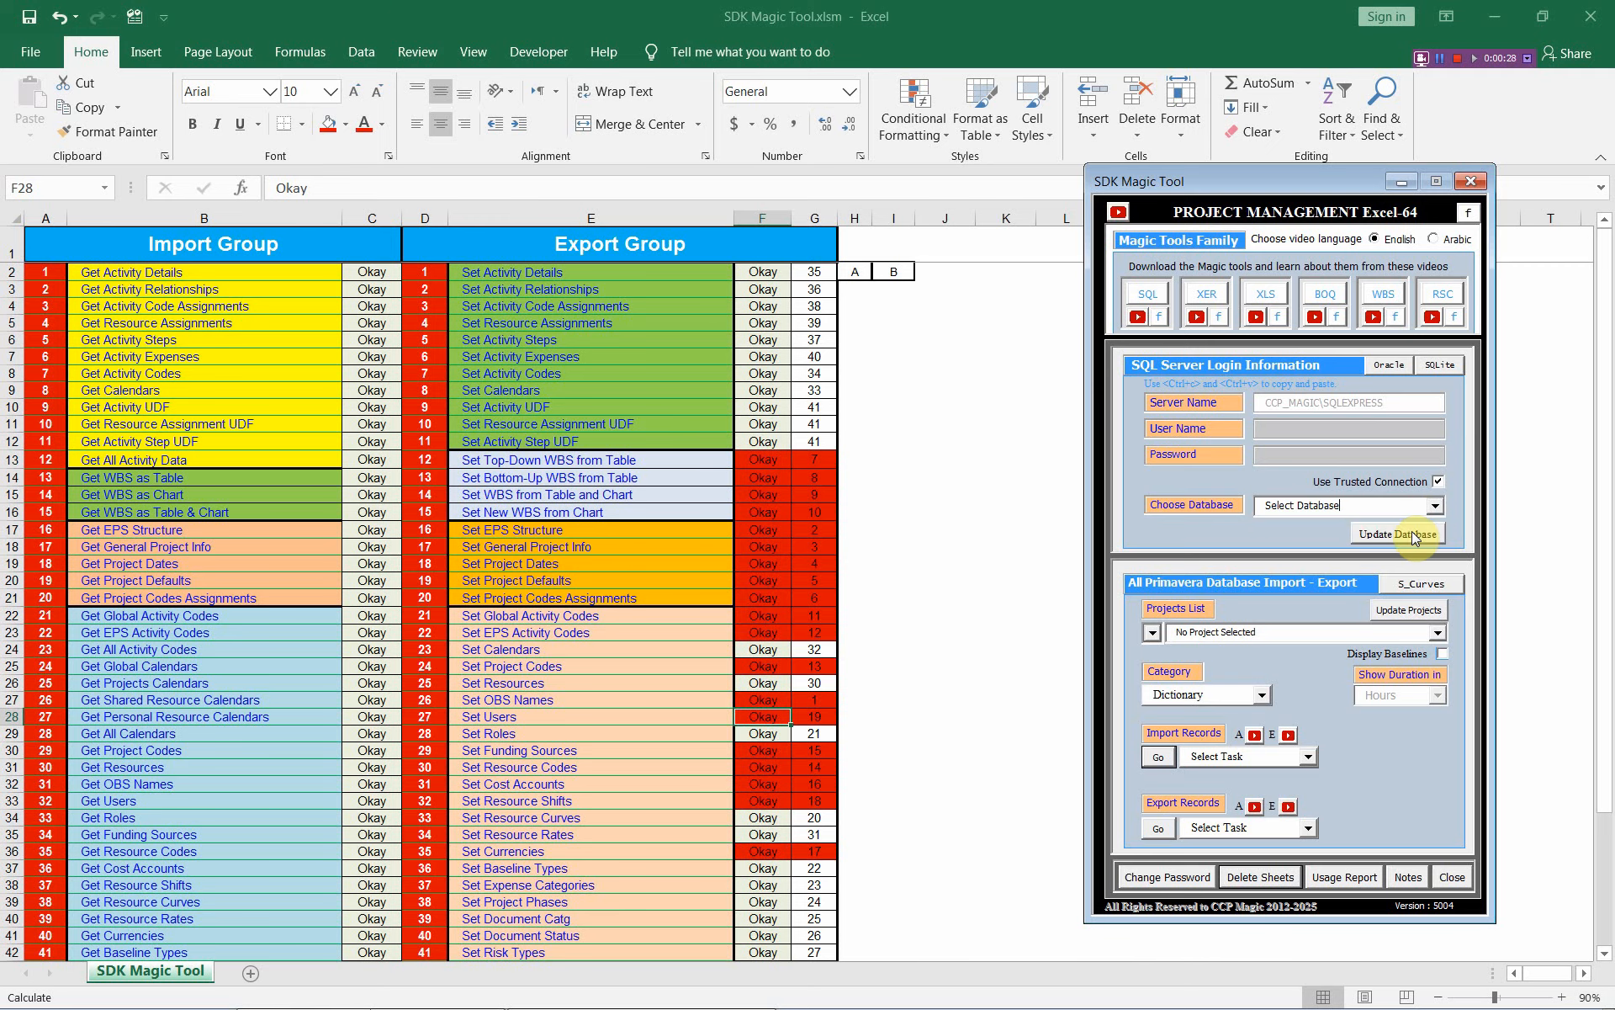
{"action": "left_click", "coordinate": [1414, 535]}
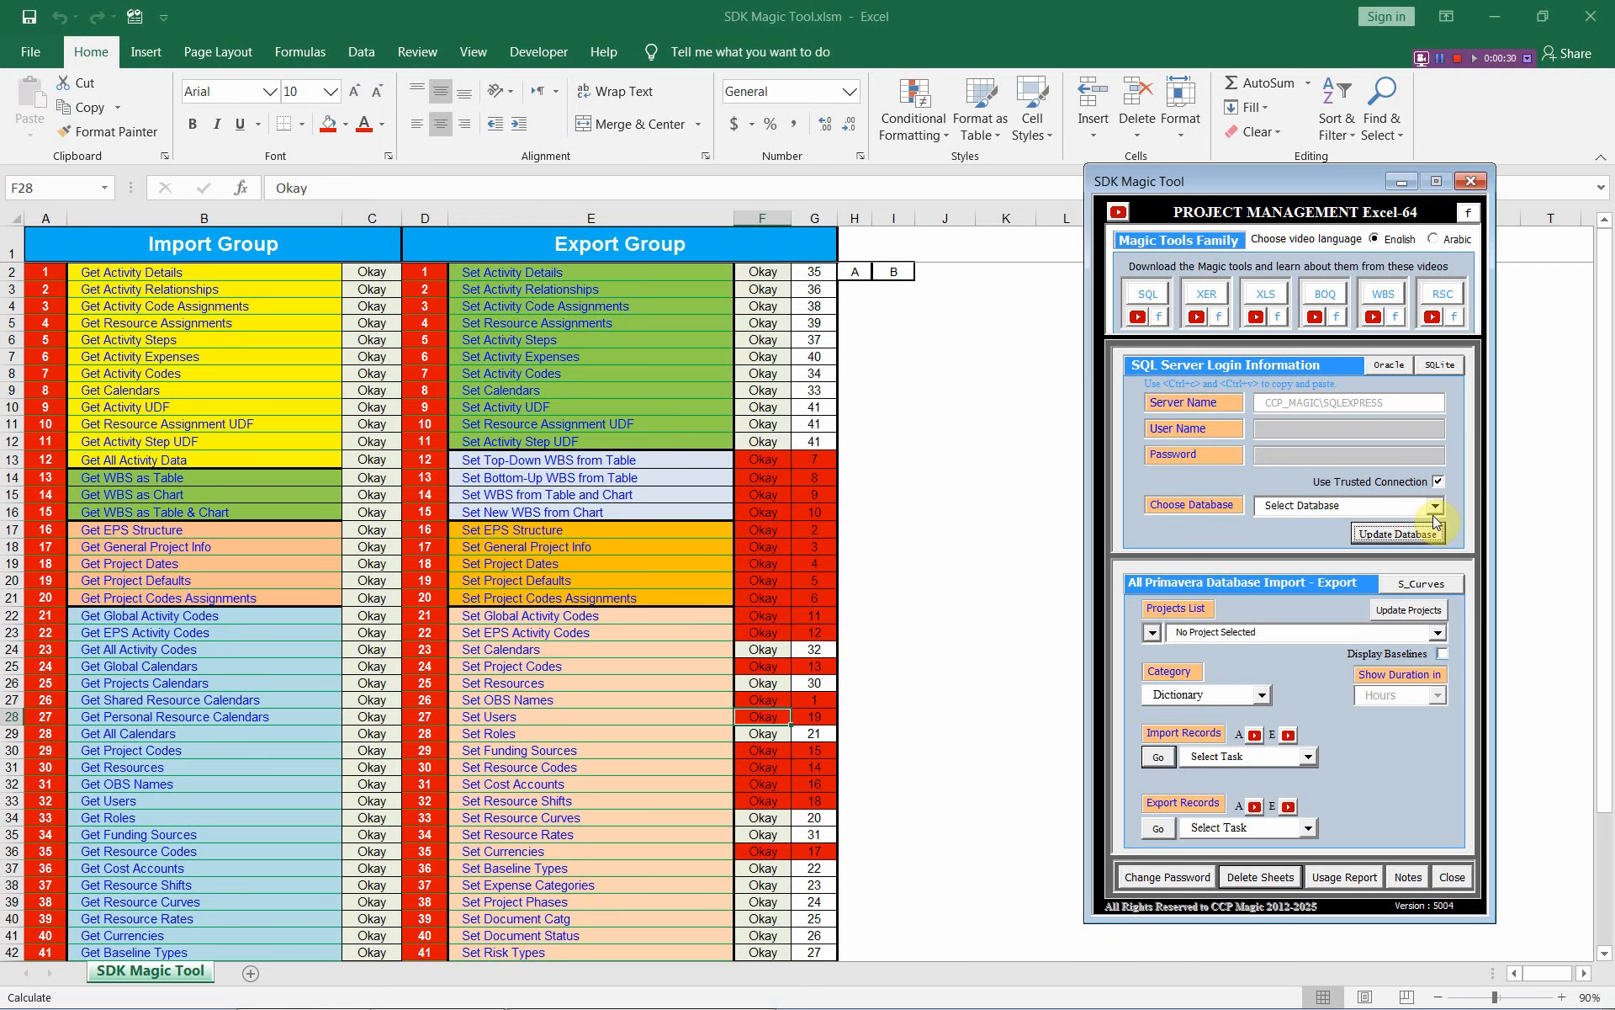
{"action": "left_click", "coordinate": [1435, 506]}
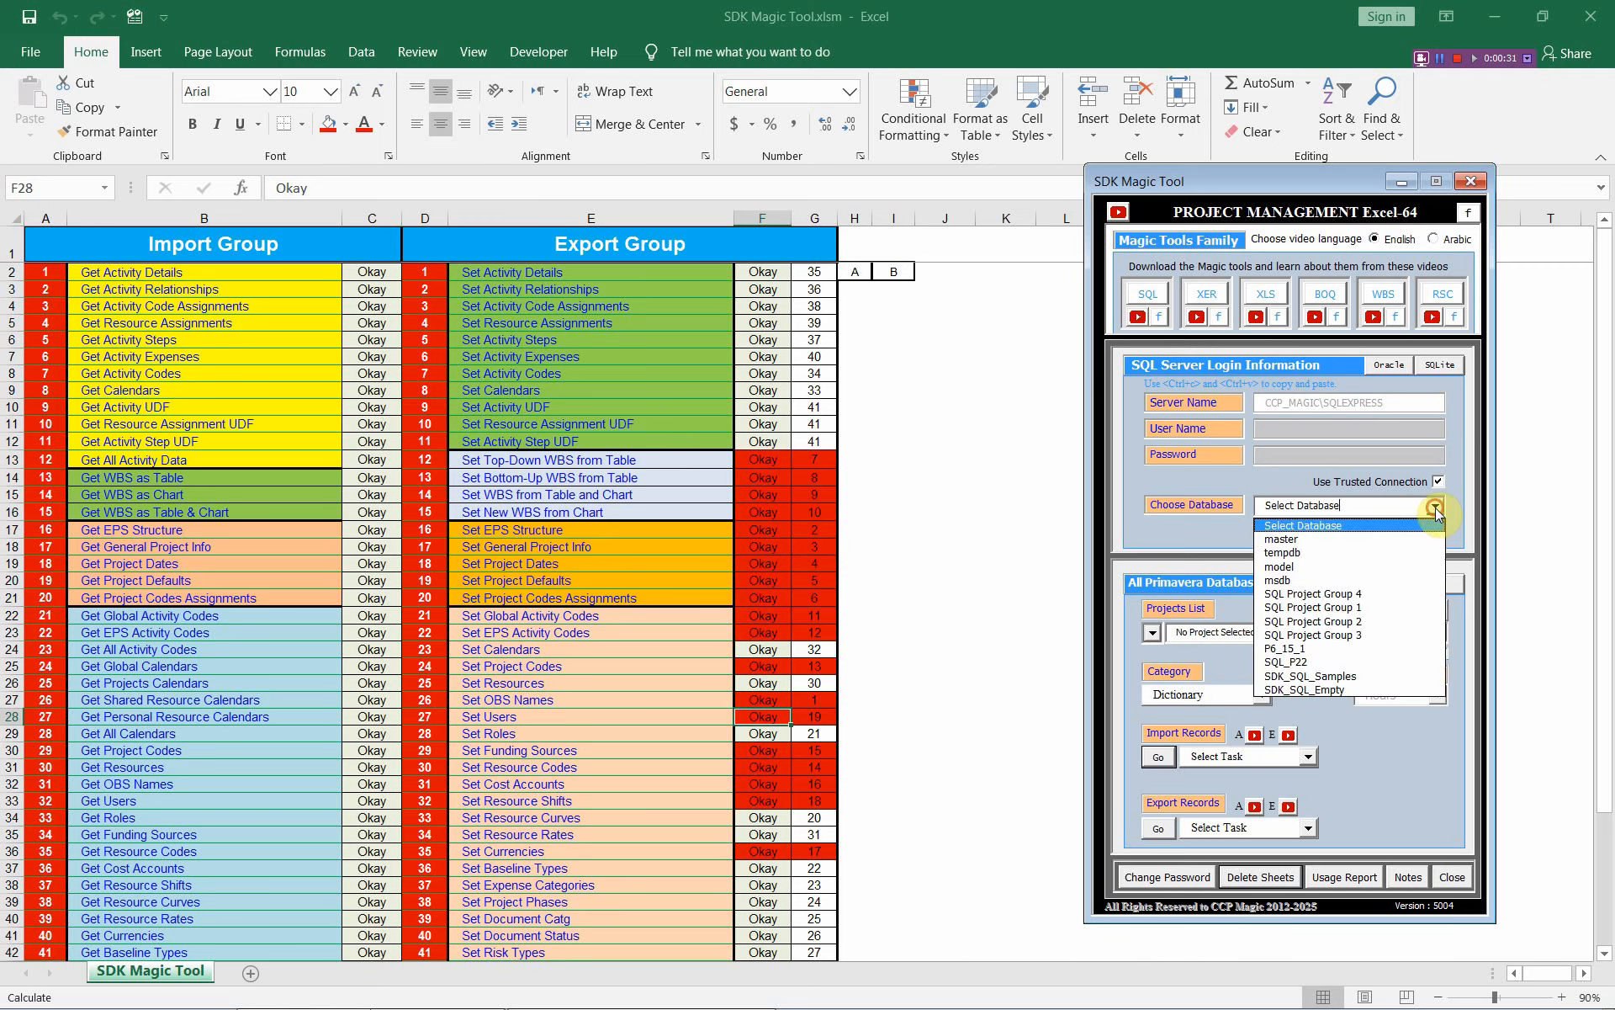
{"action": "left_click", "coordinate": [1316, 678]}
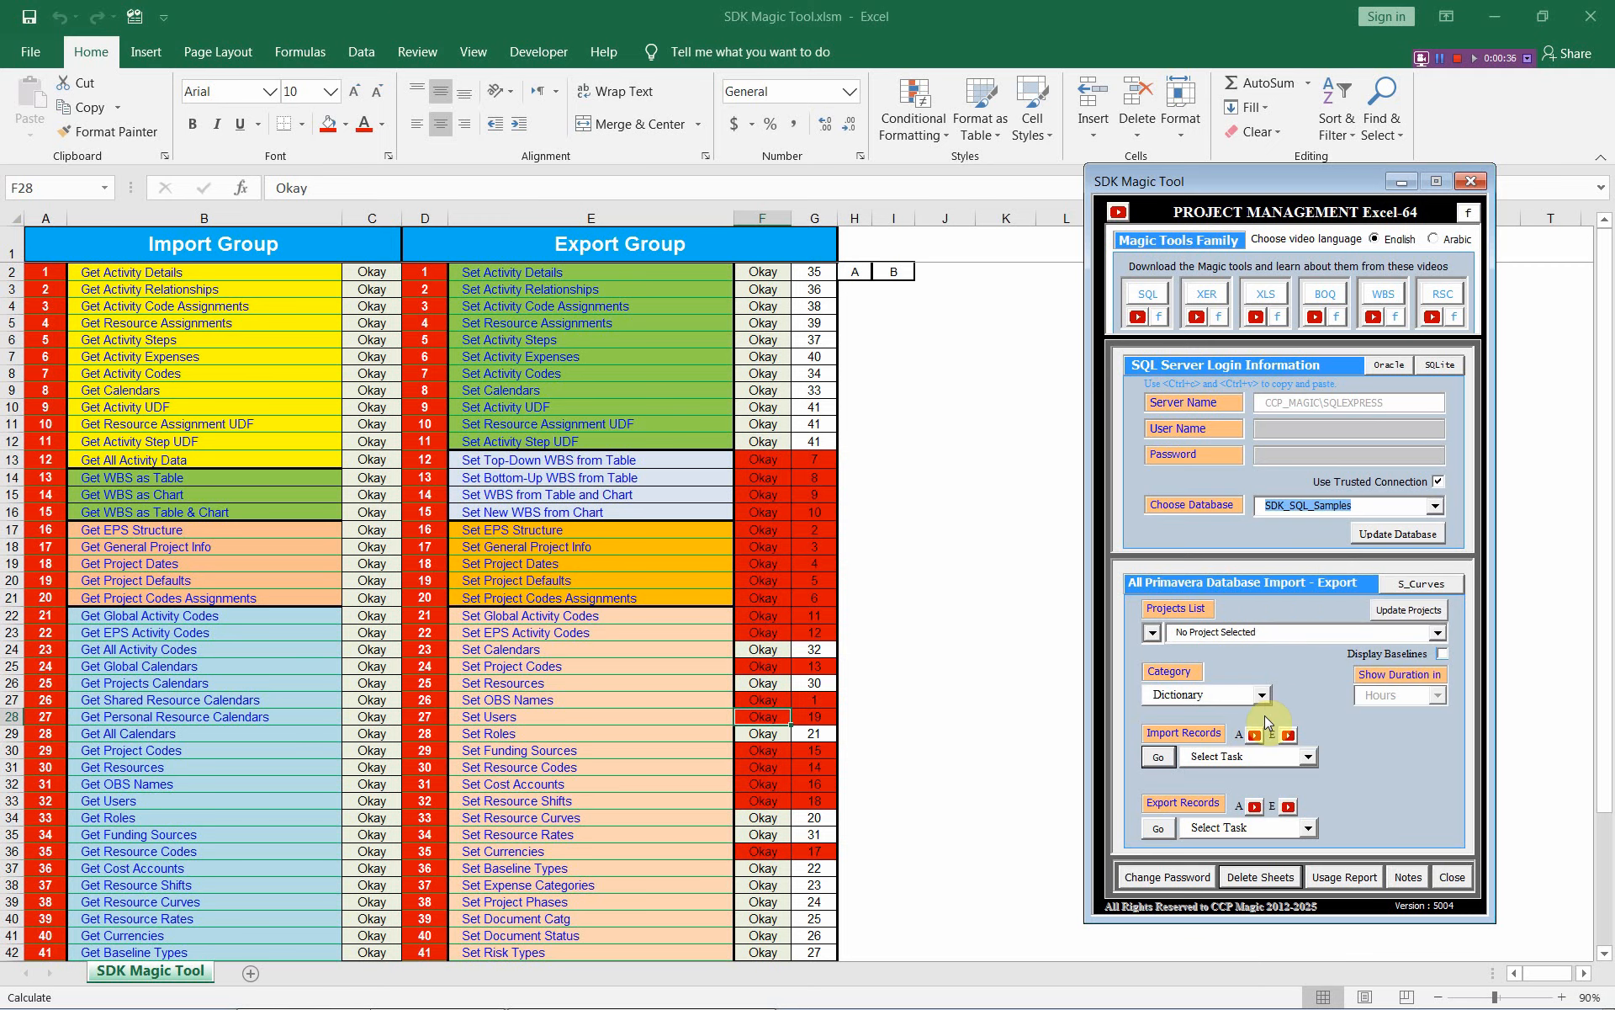
Import the user records with the Get Users task and move the tool window clear of the Users sheet.
{"action": "left_click", "coordinate": [1309, 757]}
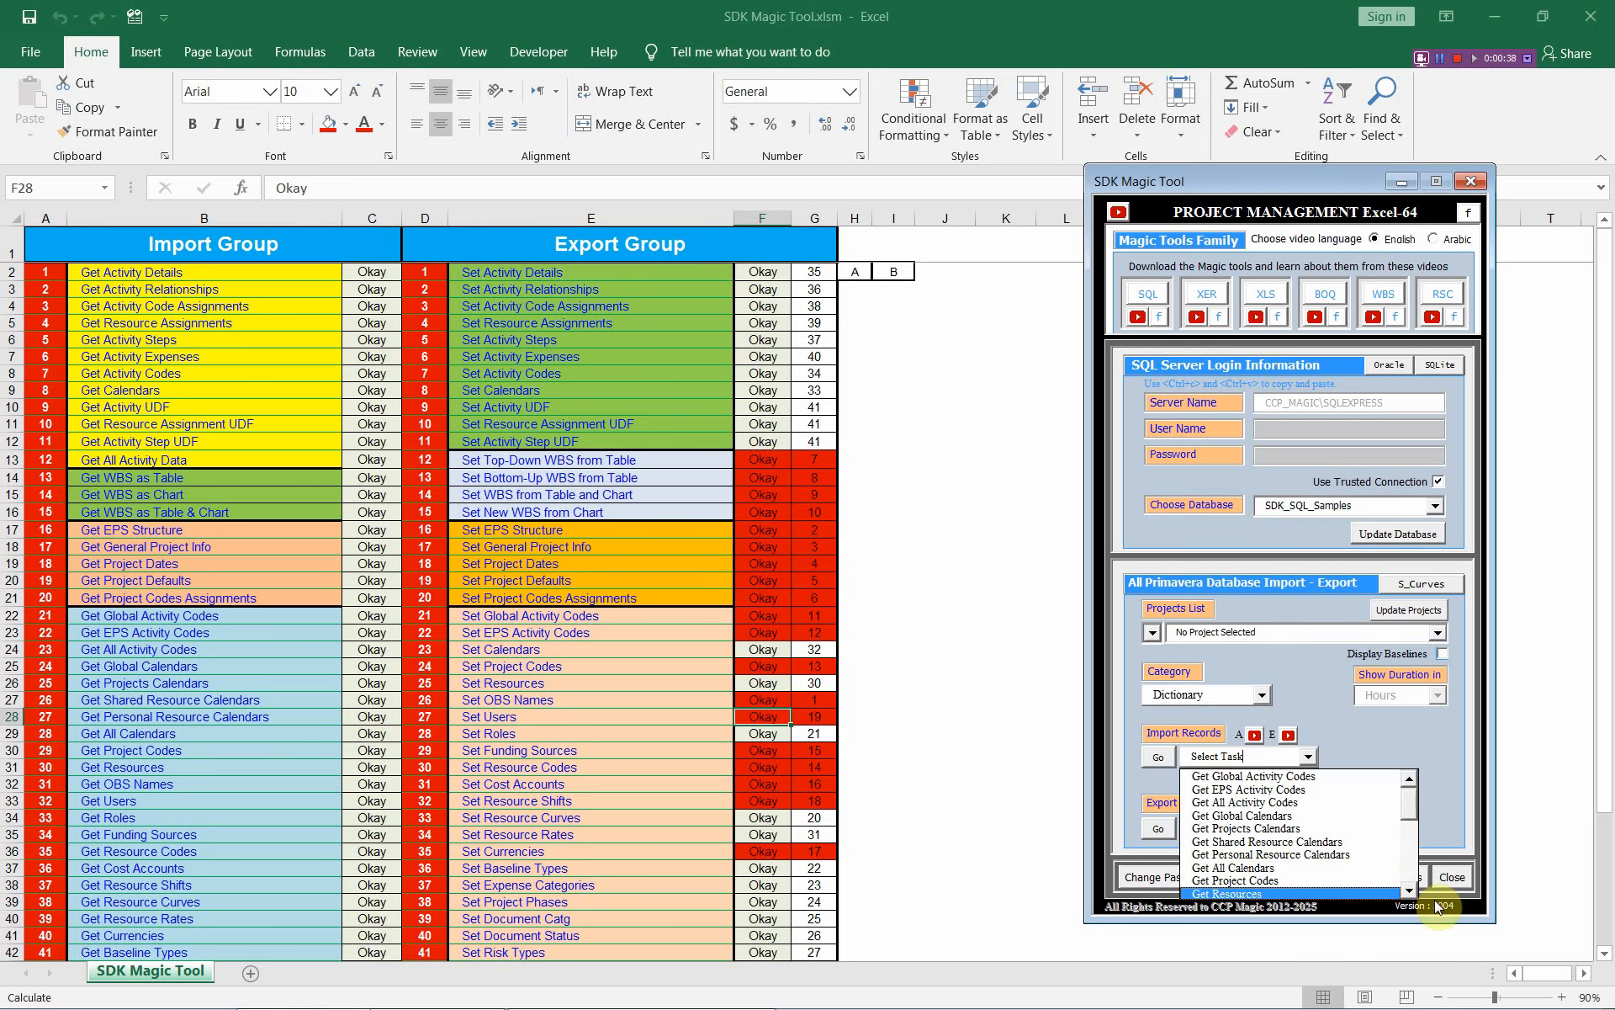
{"action": "left_click", "coordinate": [1410, 890]}
{"action": "left_click", "coordinate": [1407, 892]}
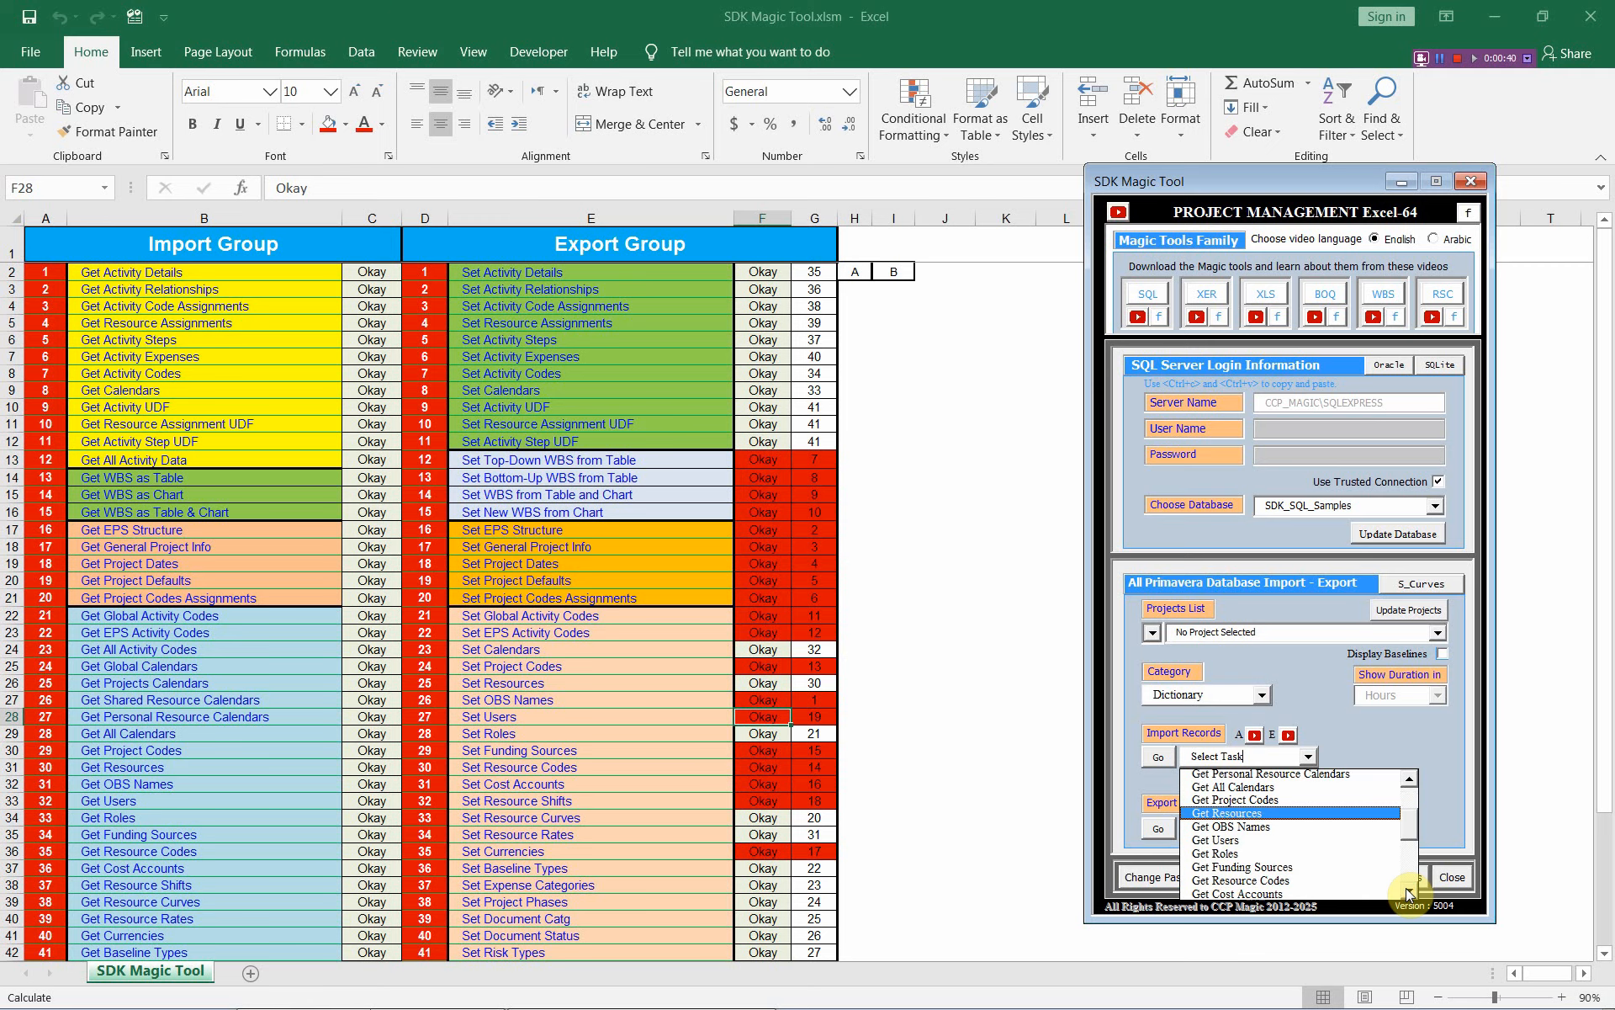
{"action": "left_click", "coordinate": [1261, 843]}
{"action": "left_click", "coordinate": [1159, 758]}
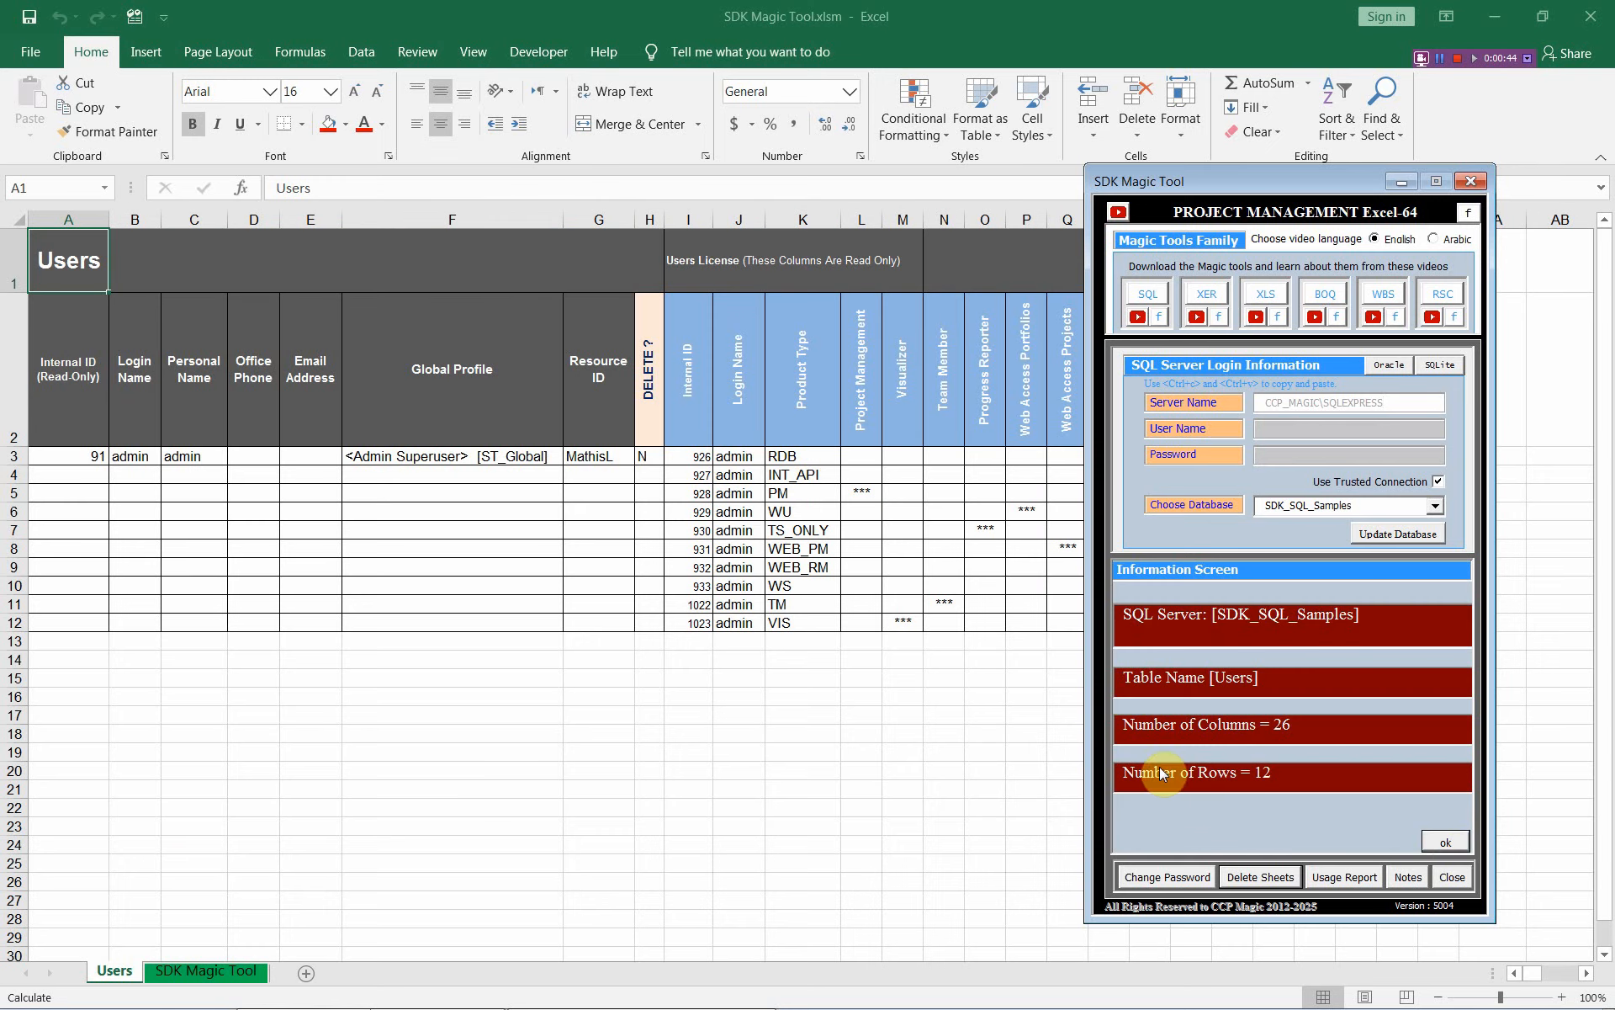
{"action": "left_click", "coordinate": [1447, 842]}
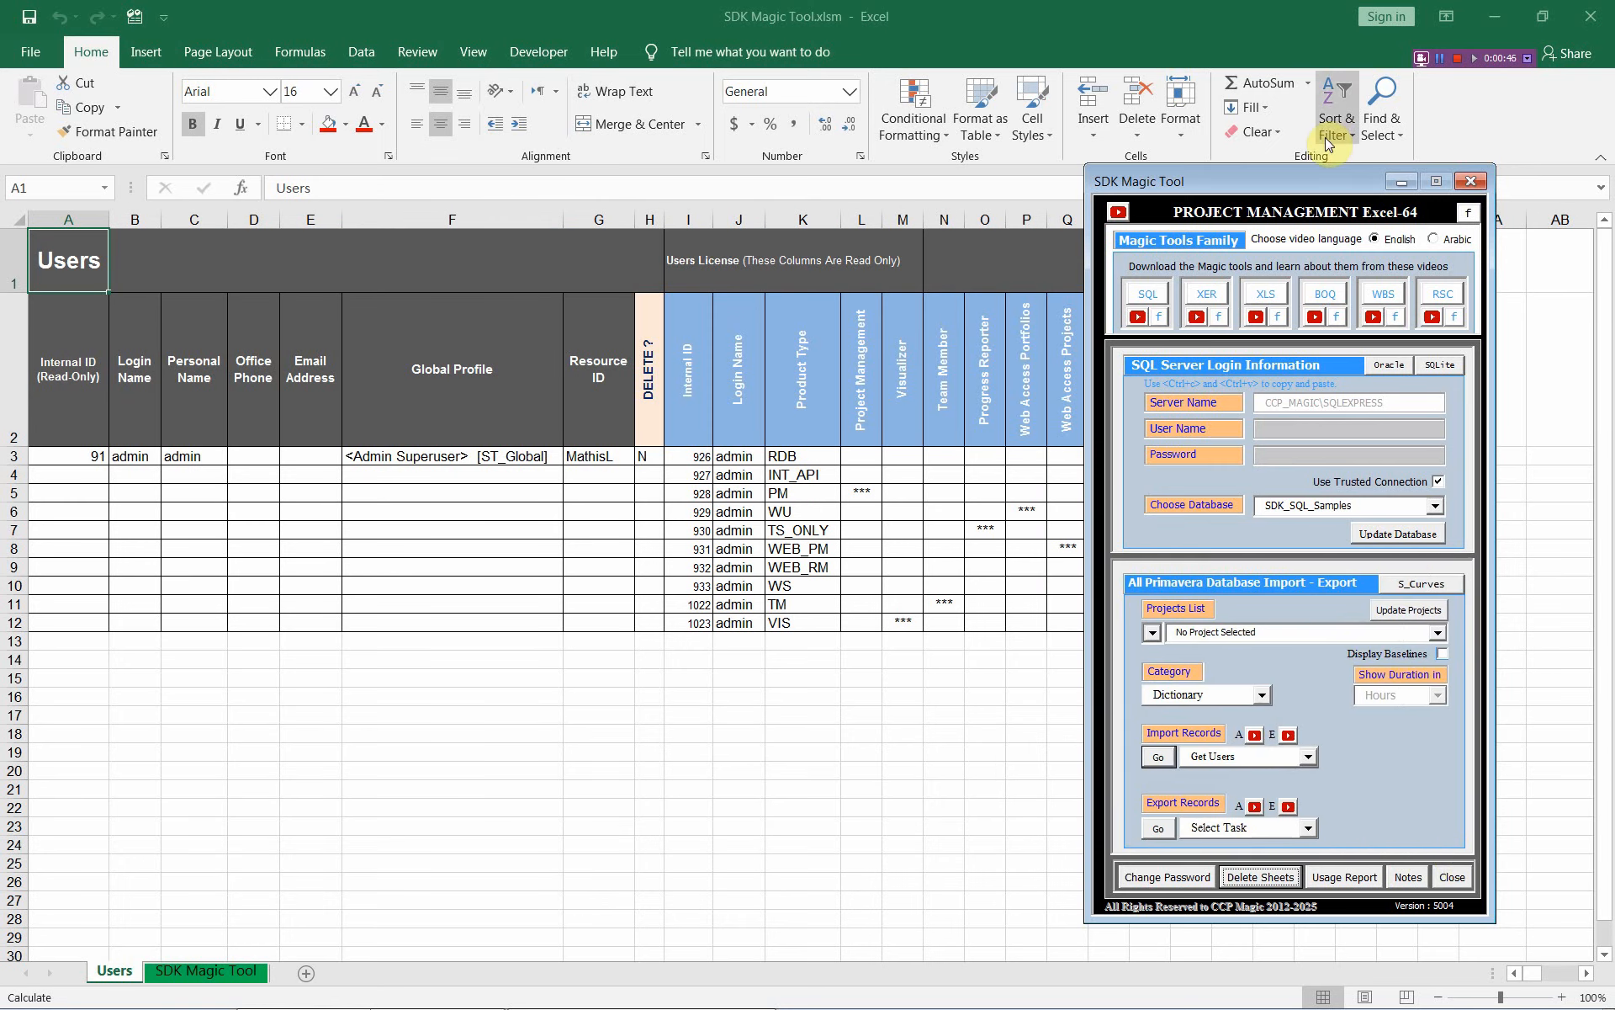
{"action": "left_click_drag", "start_coordinate": [1334, 178], "coordinate": [1370, 175]}
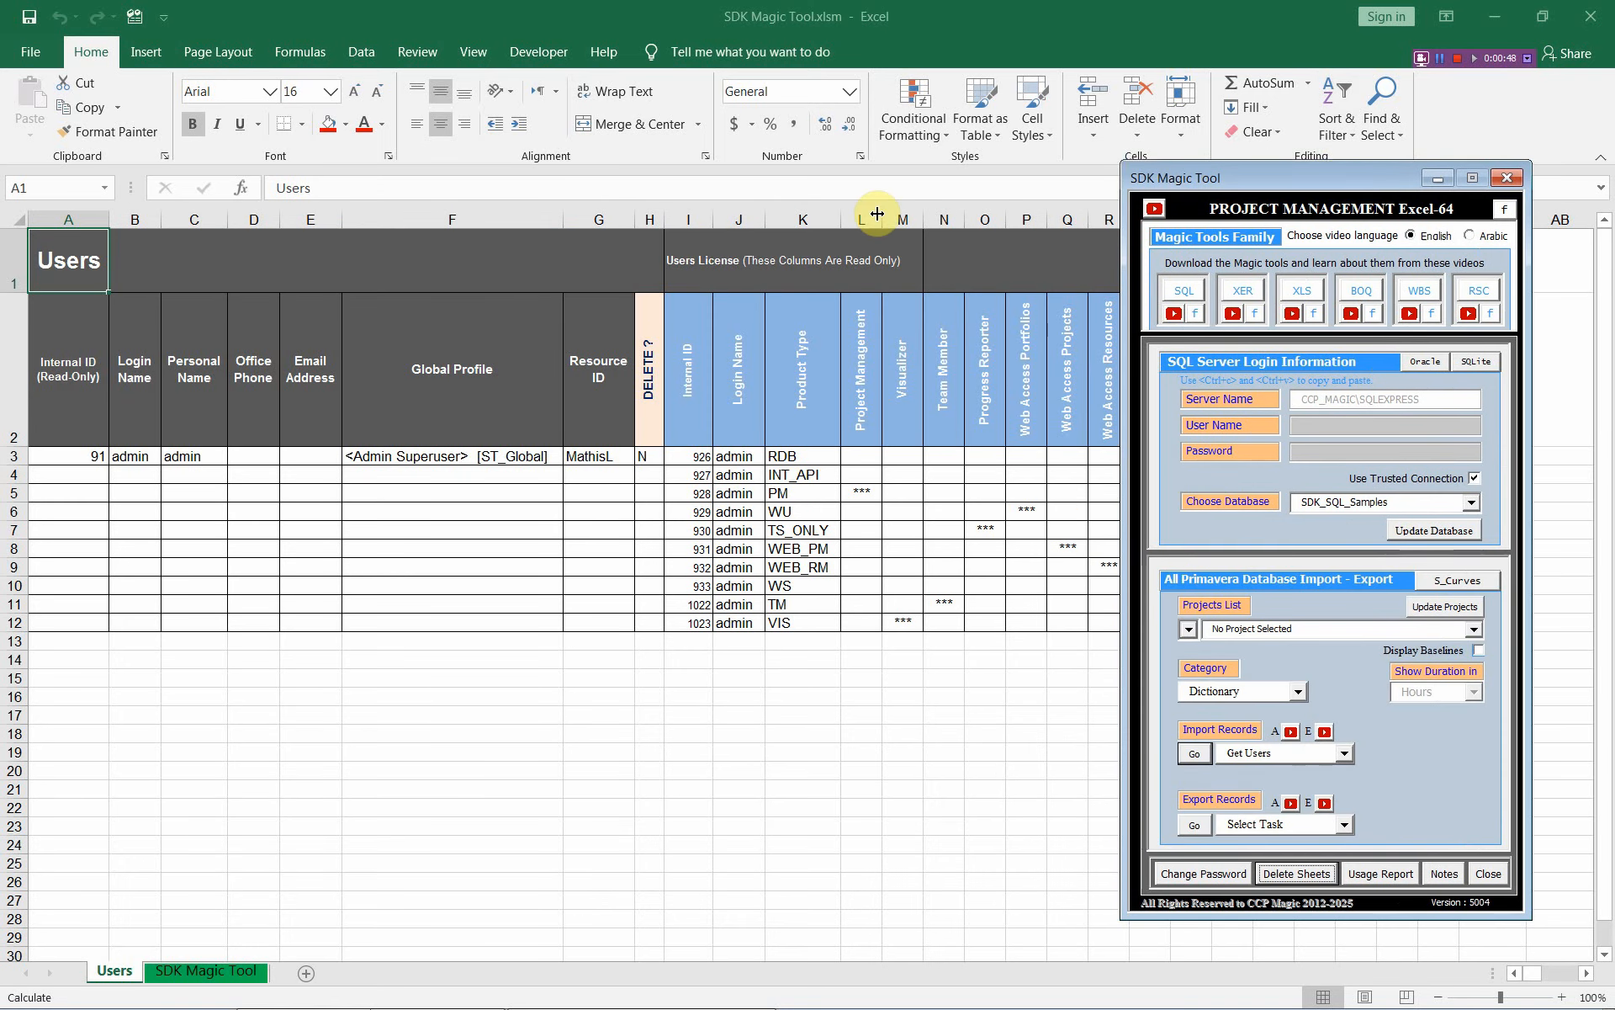
Switch to Primavera P6 to examine its Users list, close the list and return to the Excel workbook.
{"action": "key", "text": "alt+Tab"}
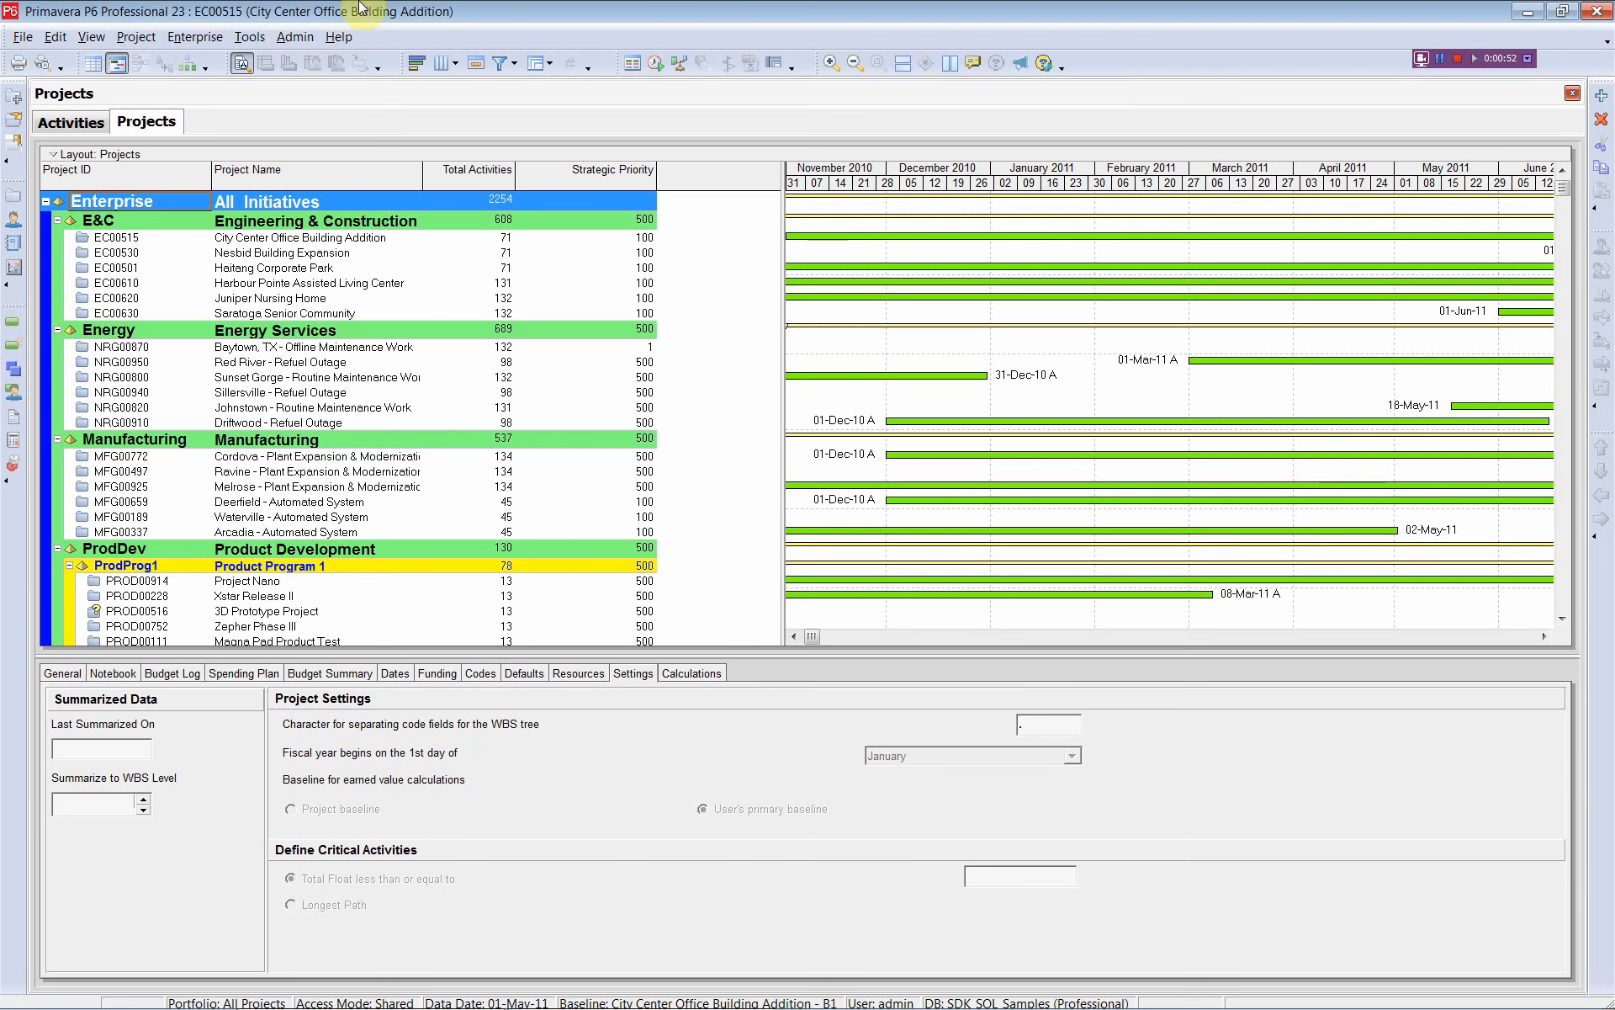
{"action": "left_click", "coordinate": [288, 37]}
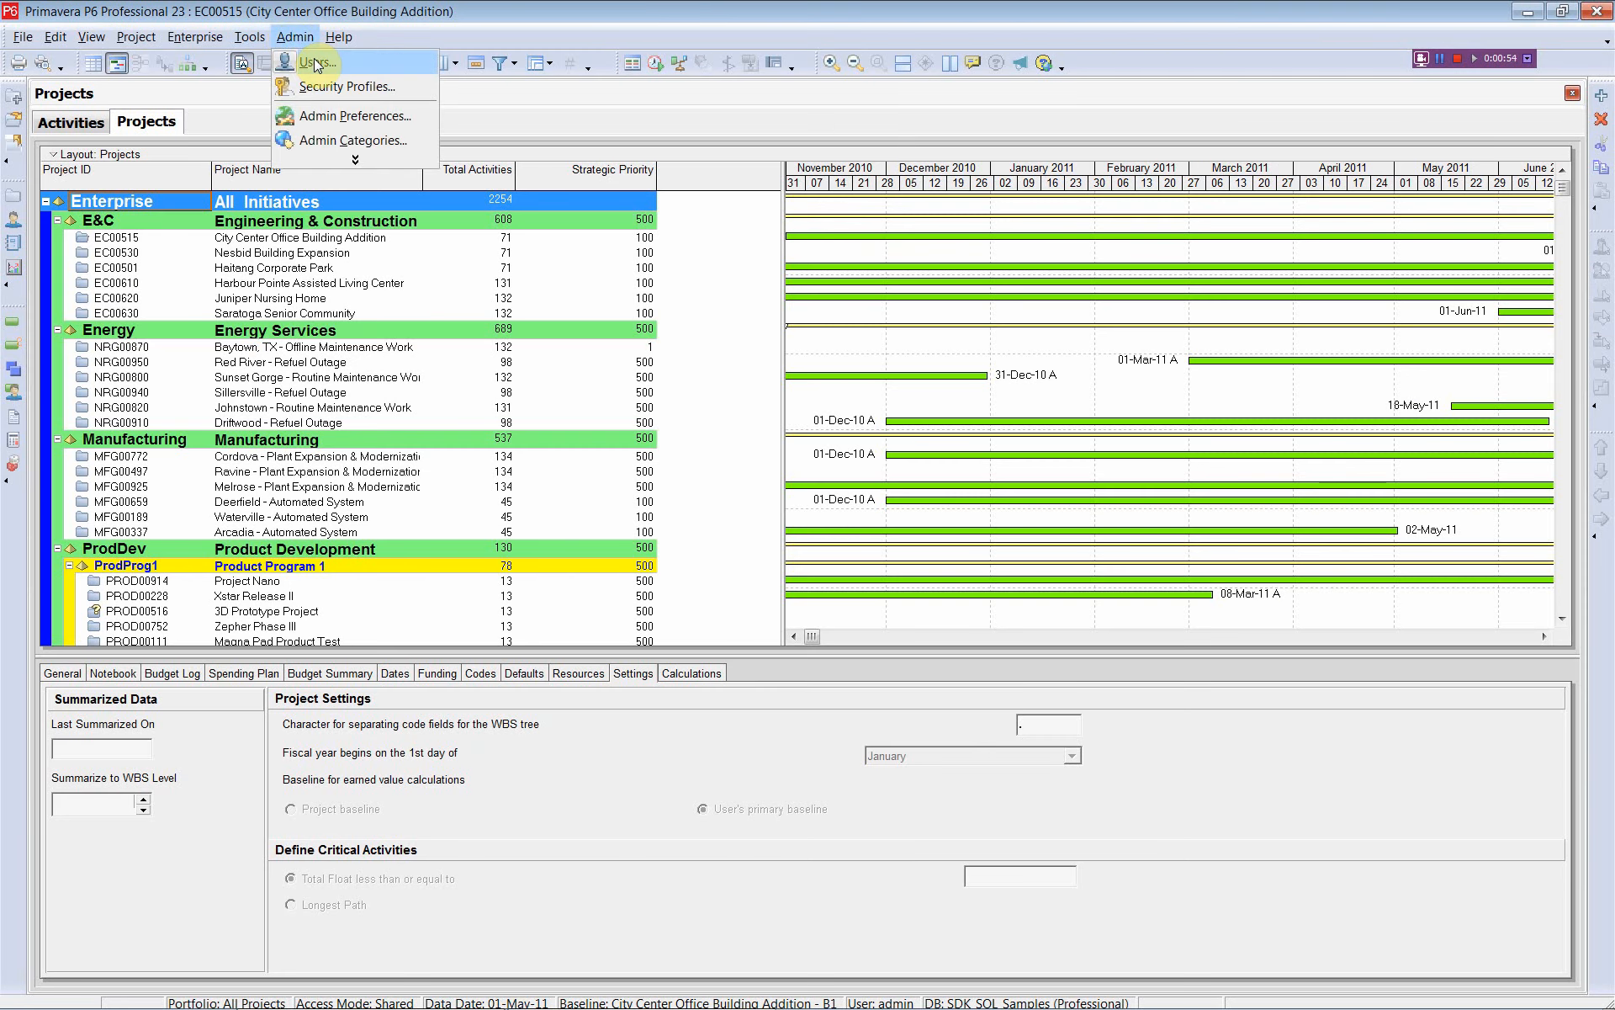
{"action": "left_click", "coordinate": [314, 61]}
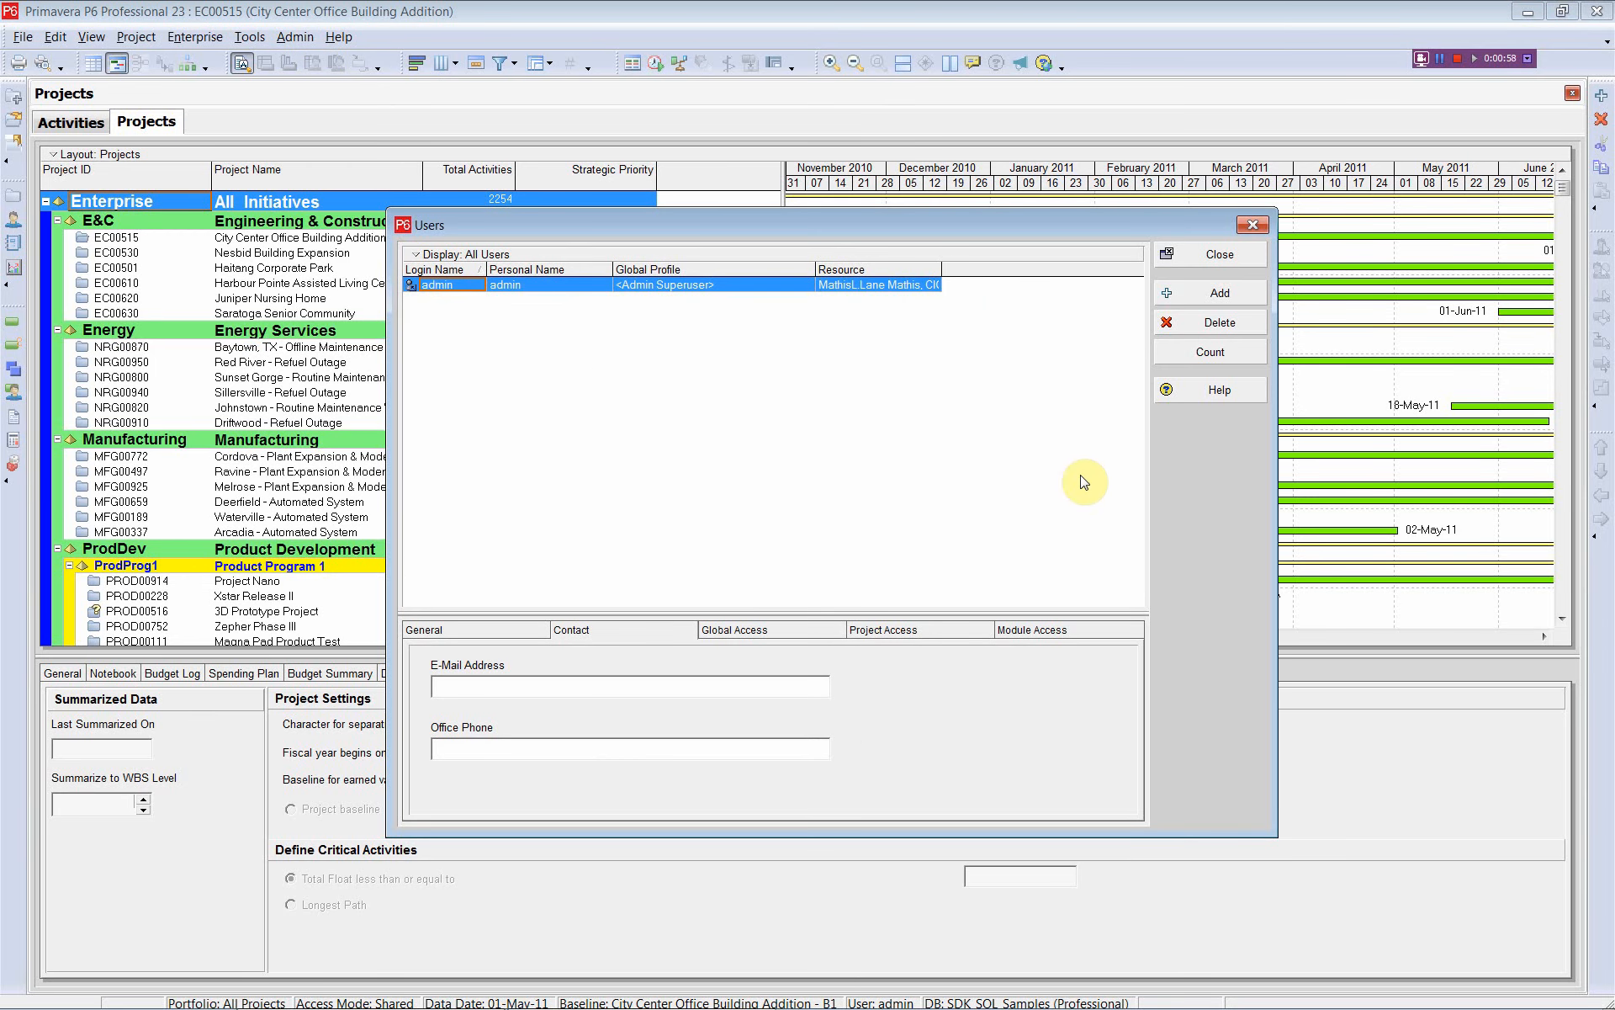
{"action": "left_click", "coordinate": [1243, 254]}
{"action": "key", "text": "alt+Tab"}
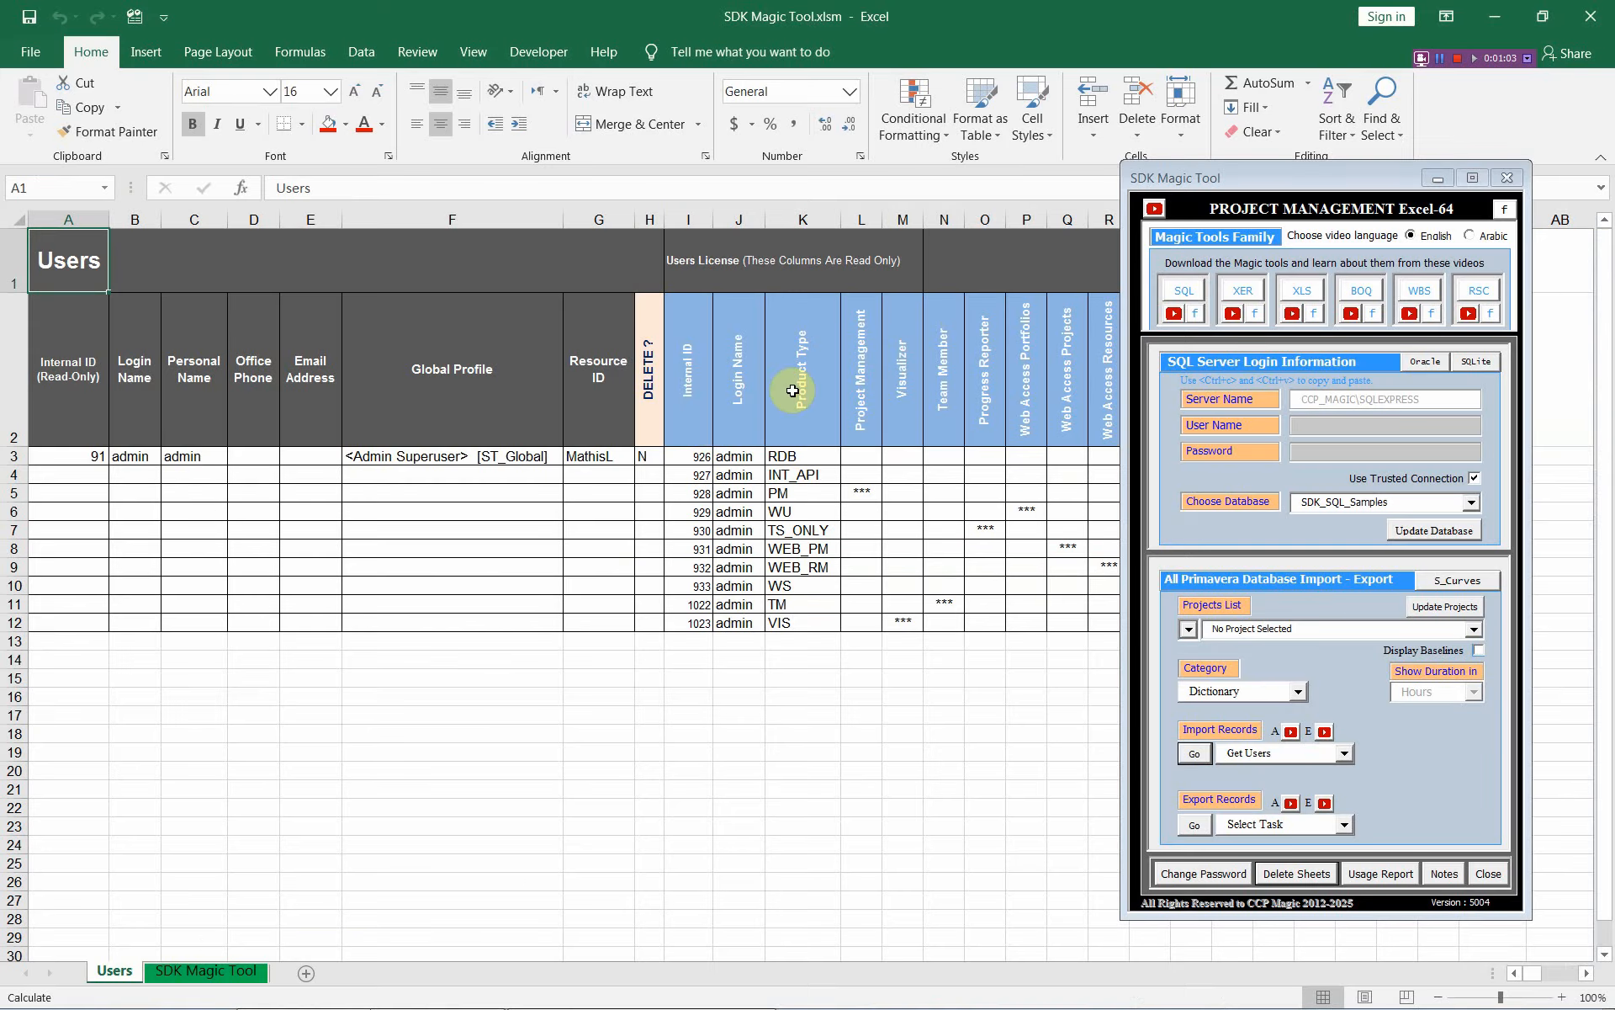
Add two new login names below admin on the Users sheet: admin1 in B4 and admin2 in B5.
{"action": "left_click", "coordinate": [147, 458]}
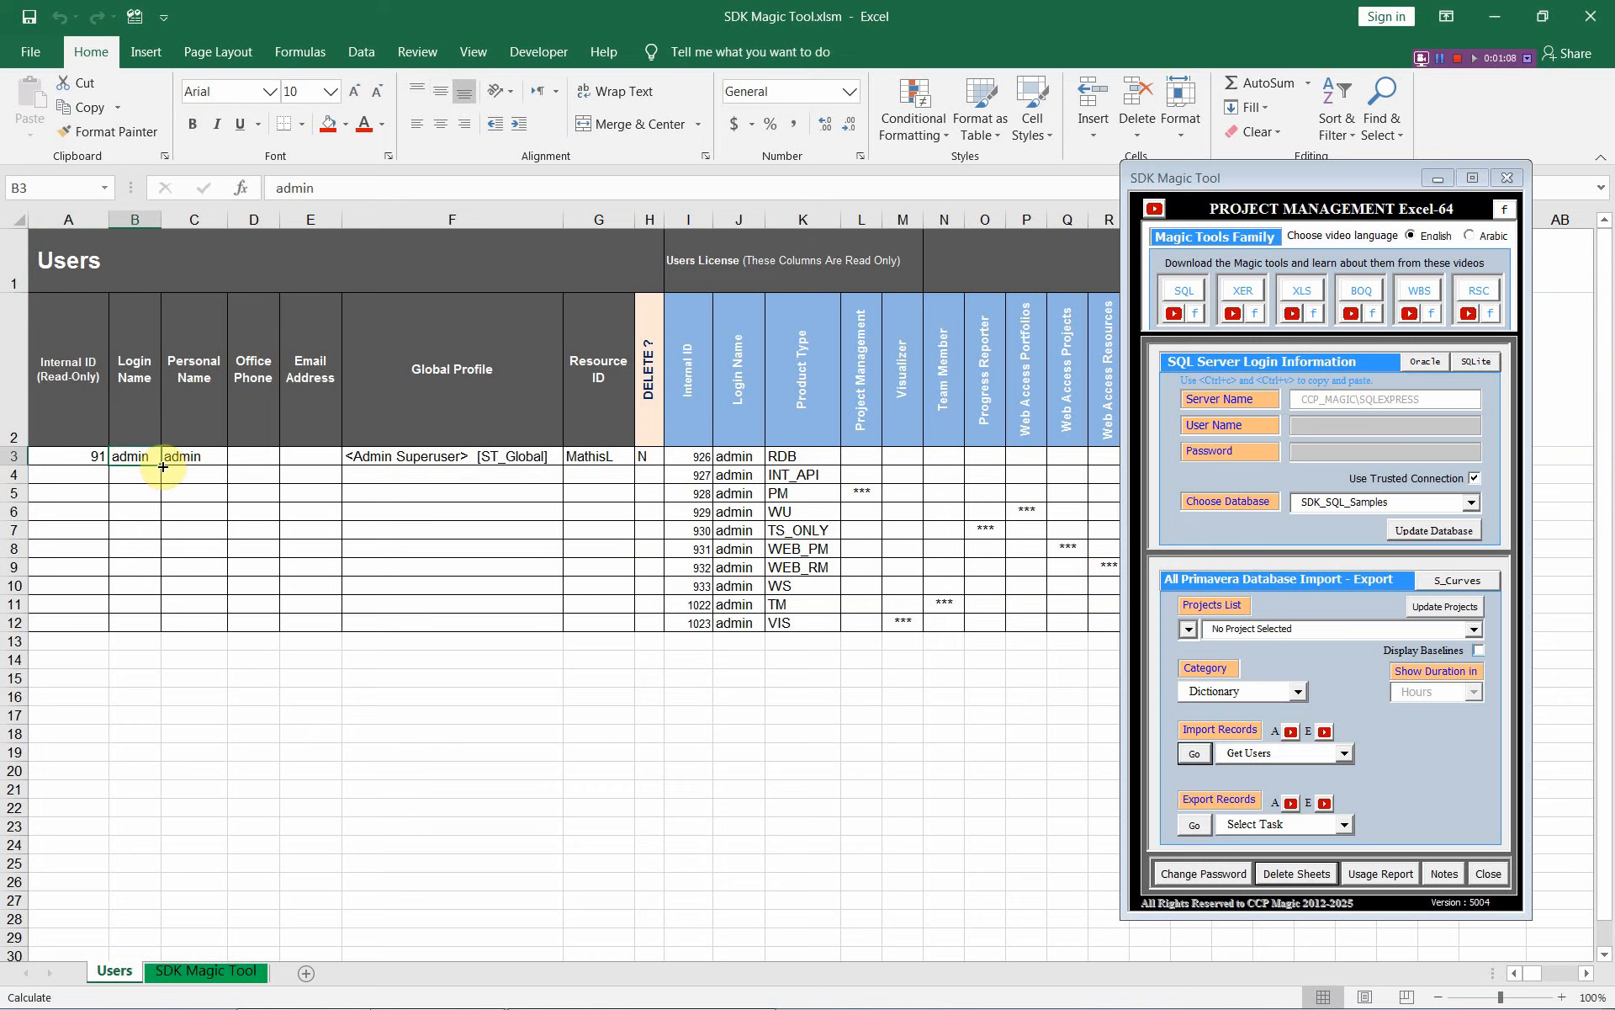
{"action": "left_click_drag", "start_coordinate": [162, 466], "coordinate": [158, 497]}
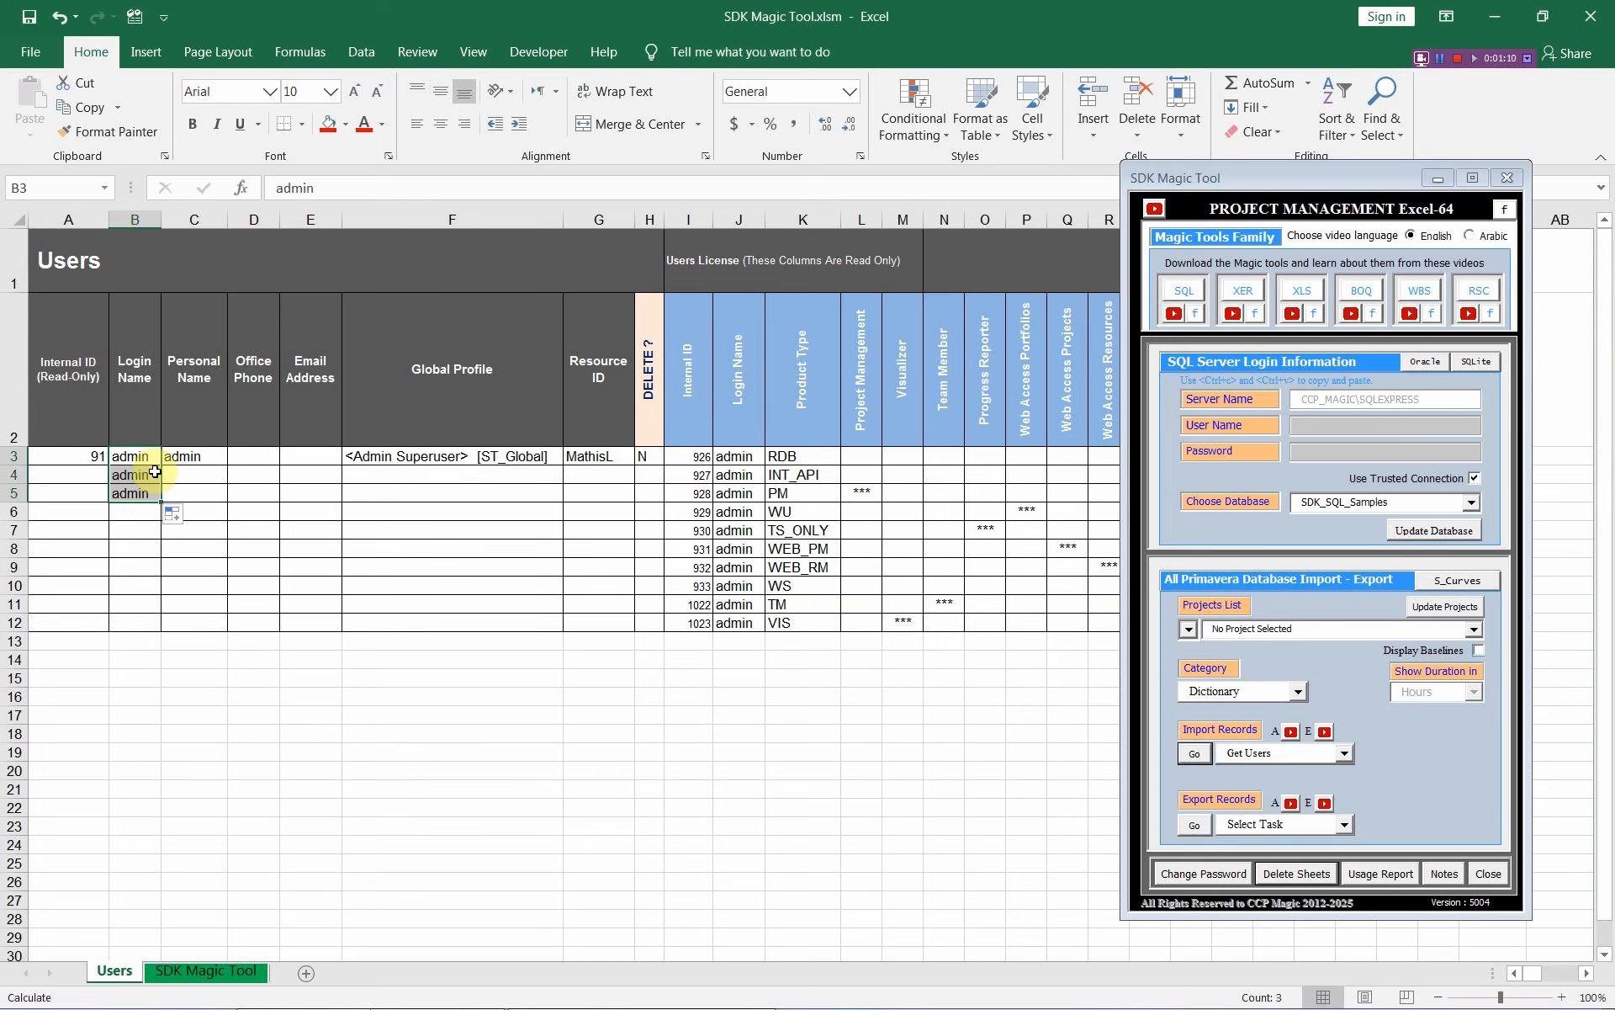
{"action": "double_click", "coordinate": [155, 472]}
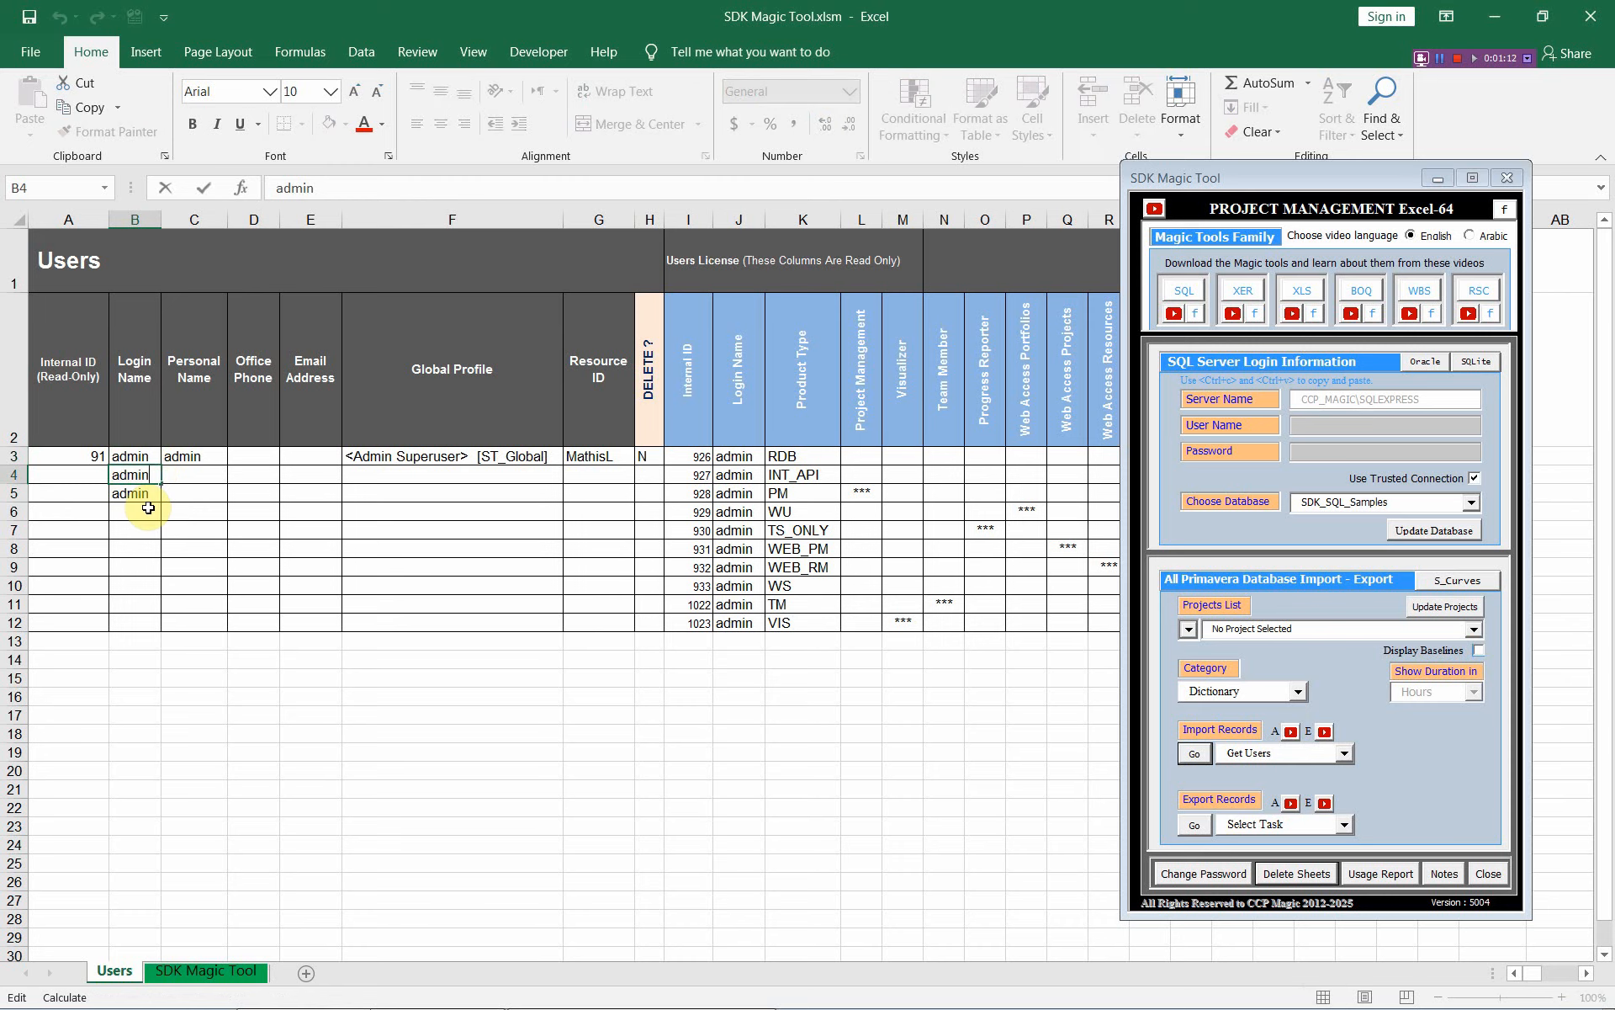
{"action": "type", "text": "1"}
{"action": "key", "text": "Return"}
{"action": "key", "text": "F2"}
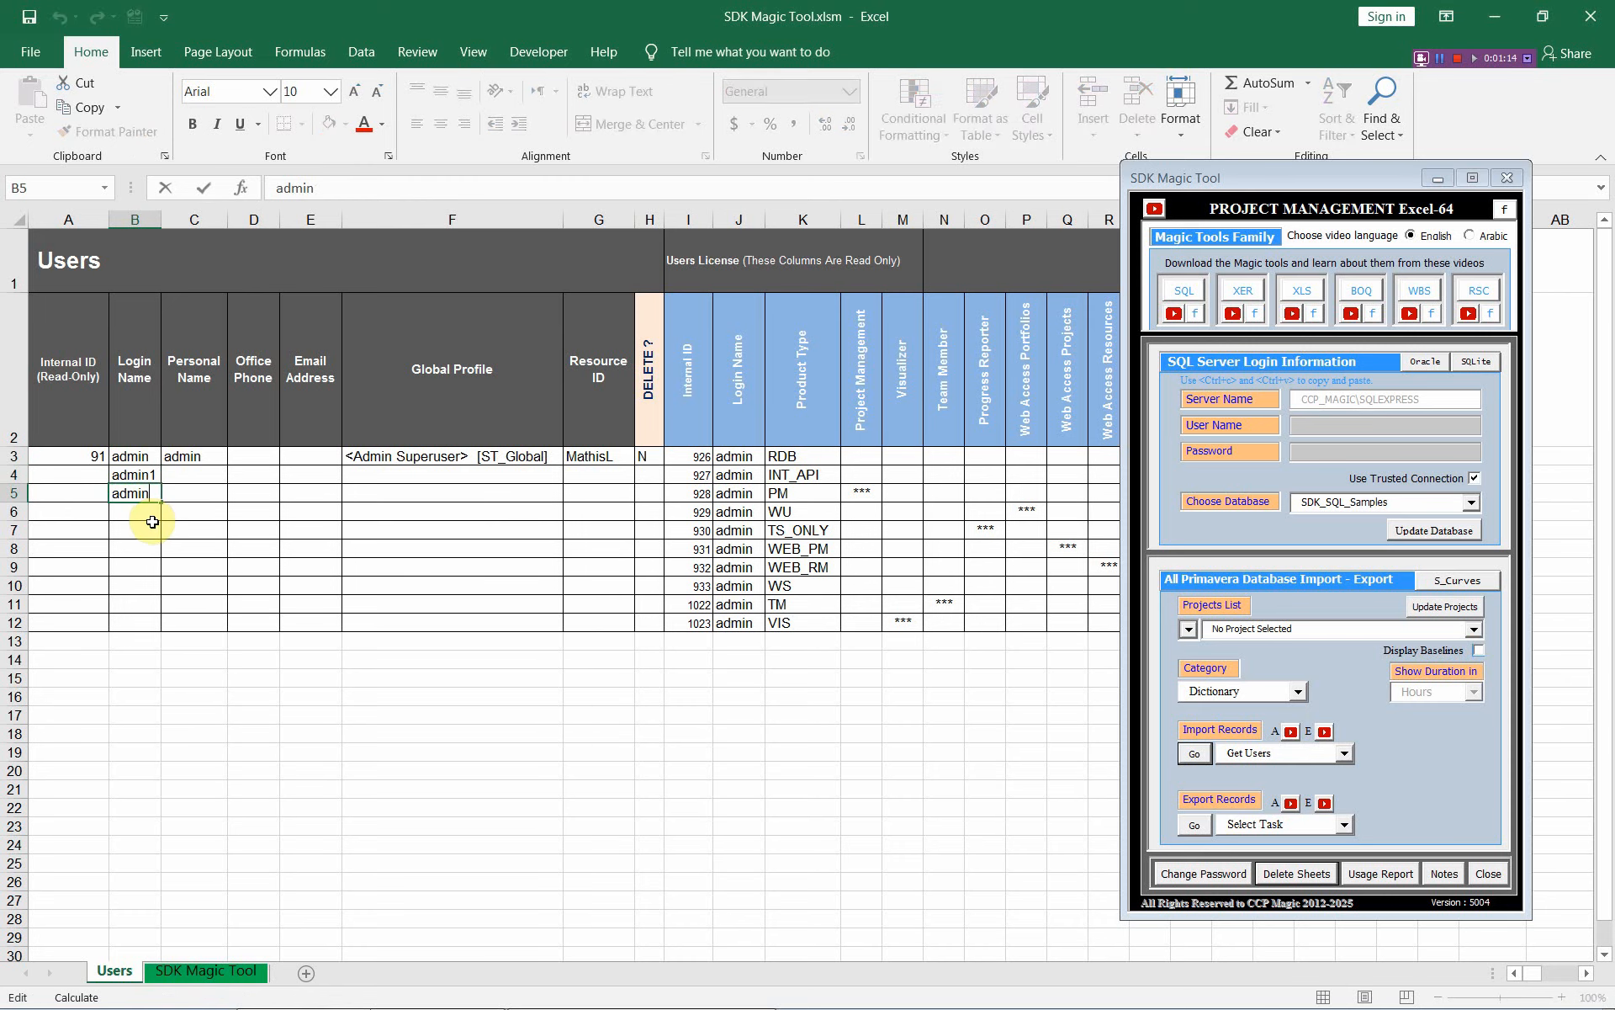
{"action": "type", "text": "2"}
{"action": "left_click", "coordinate": [152, 522]}
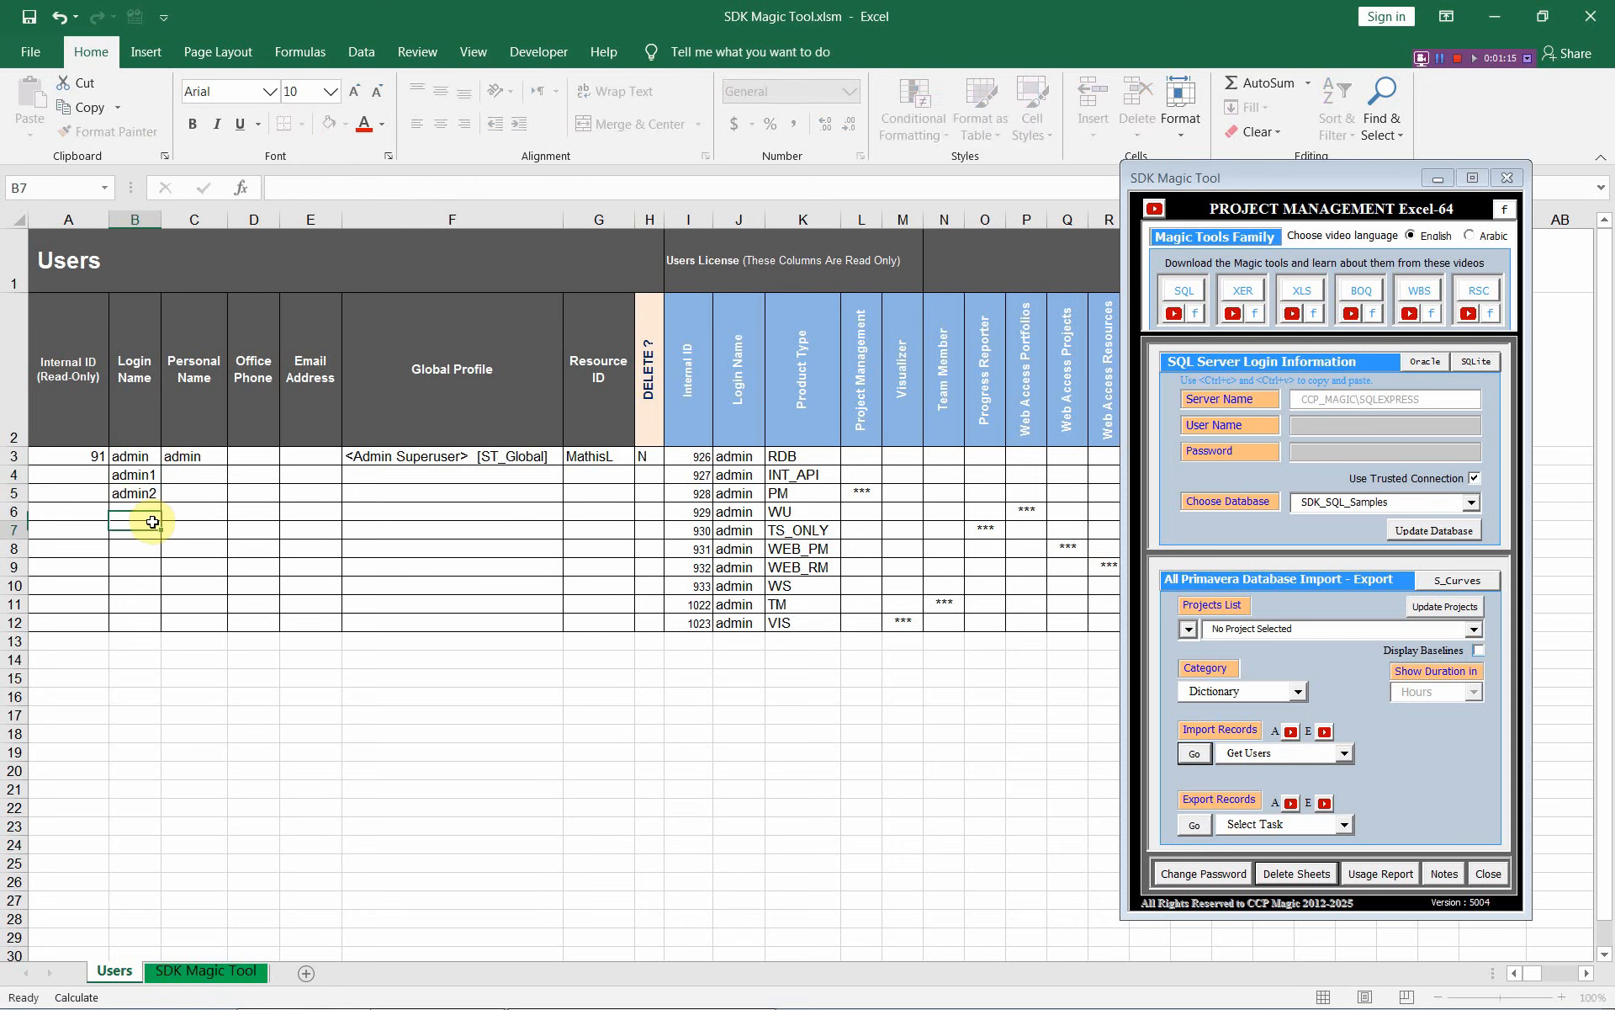
Enter the personal names for admin1 and admin2 in C4 and C5.
{"action": "left_click", "coordinate": [200, 471]}
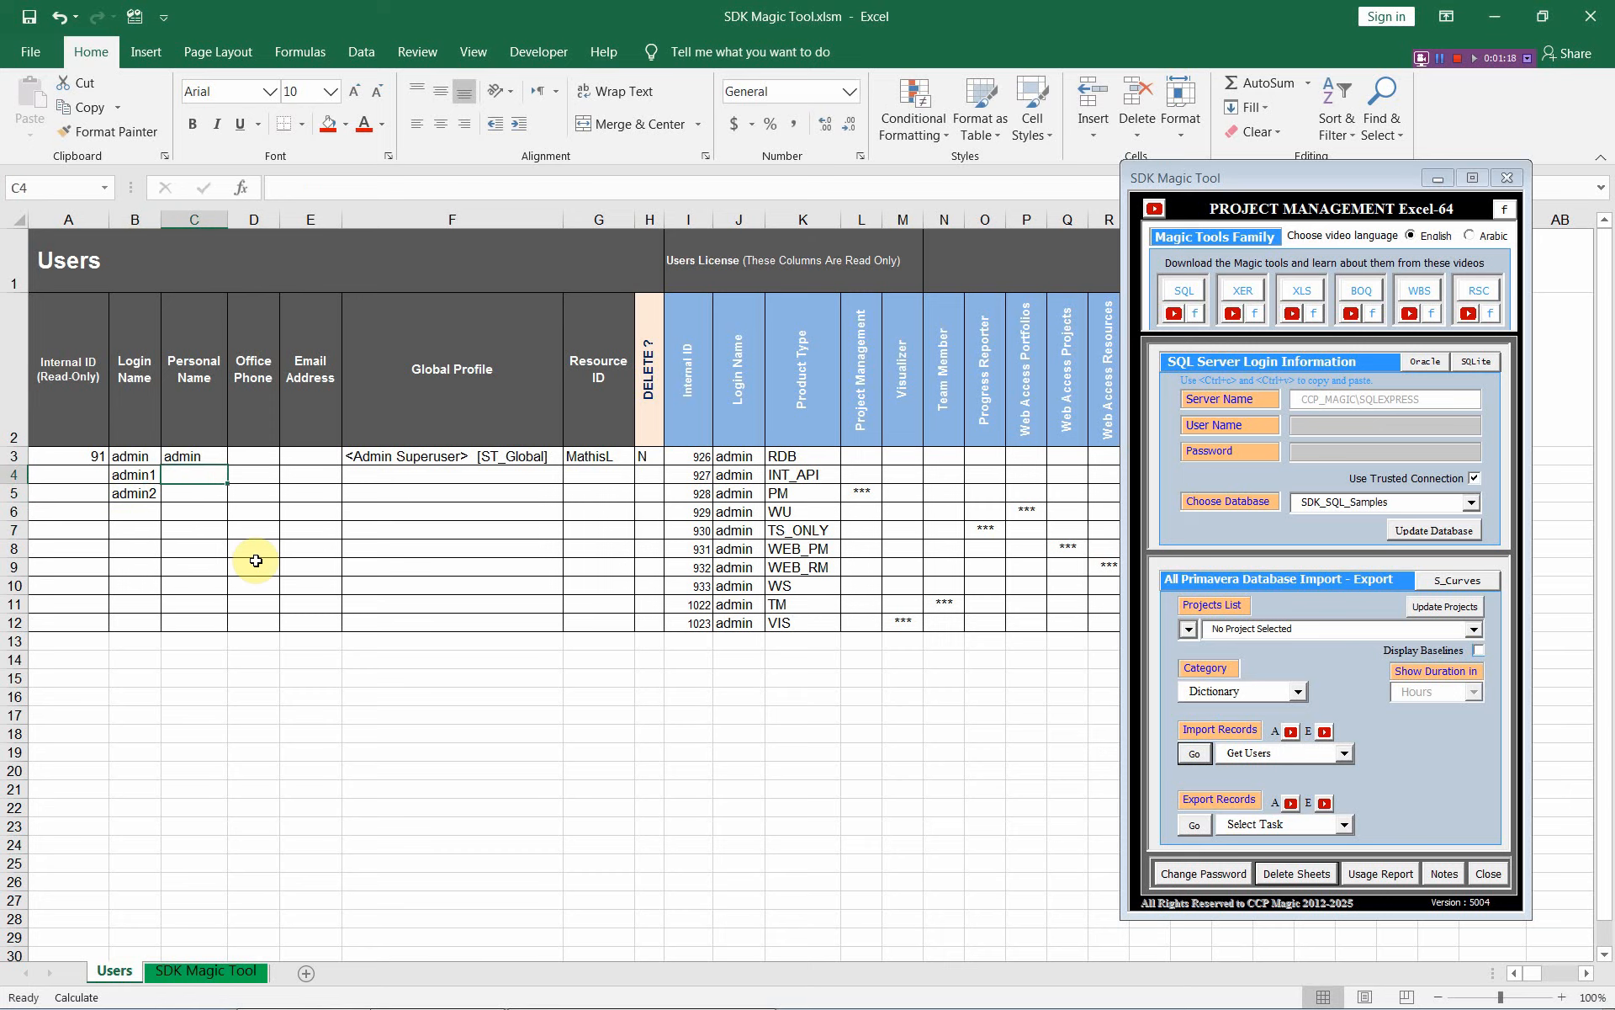
{"action": "type", "text": "Admin"}
{"action": "type", "text": "ABC"}
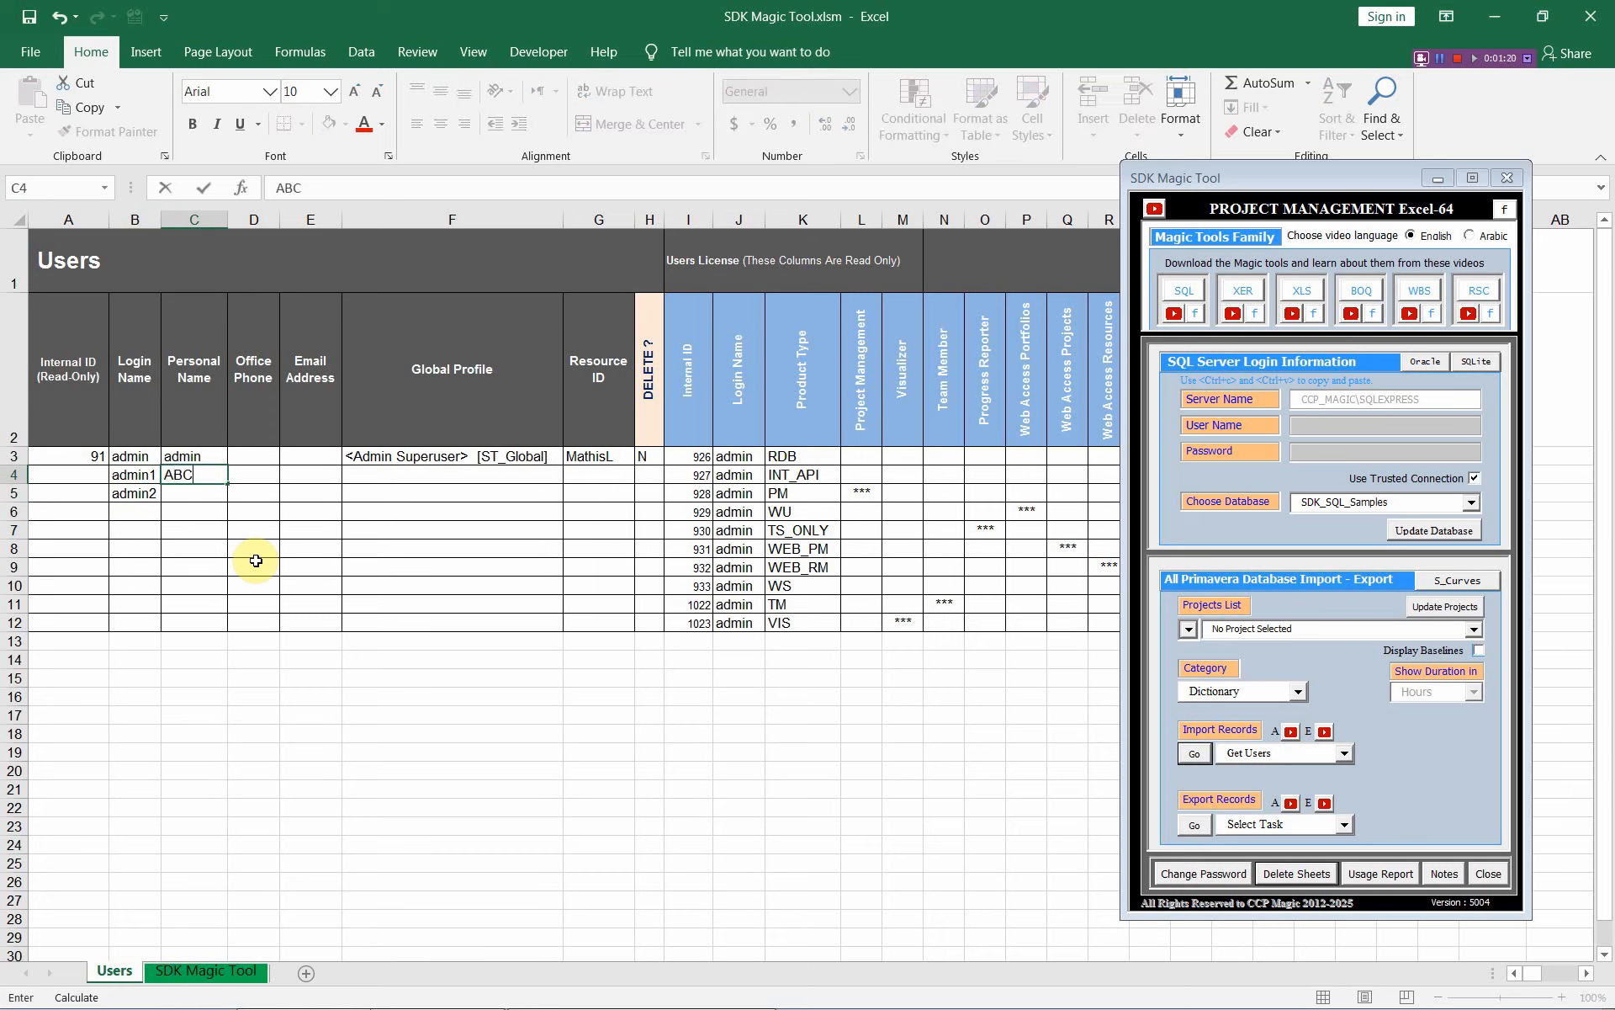
{"action": "left_click", "coordinate": [191, 497]}
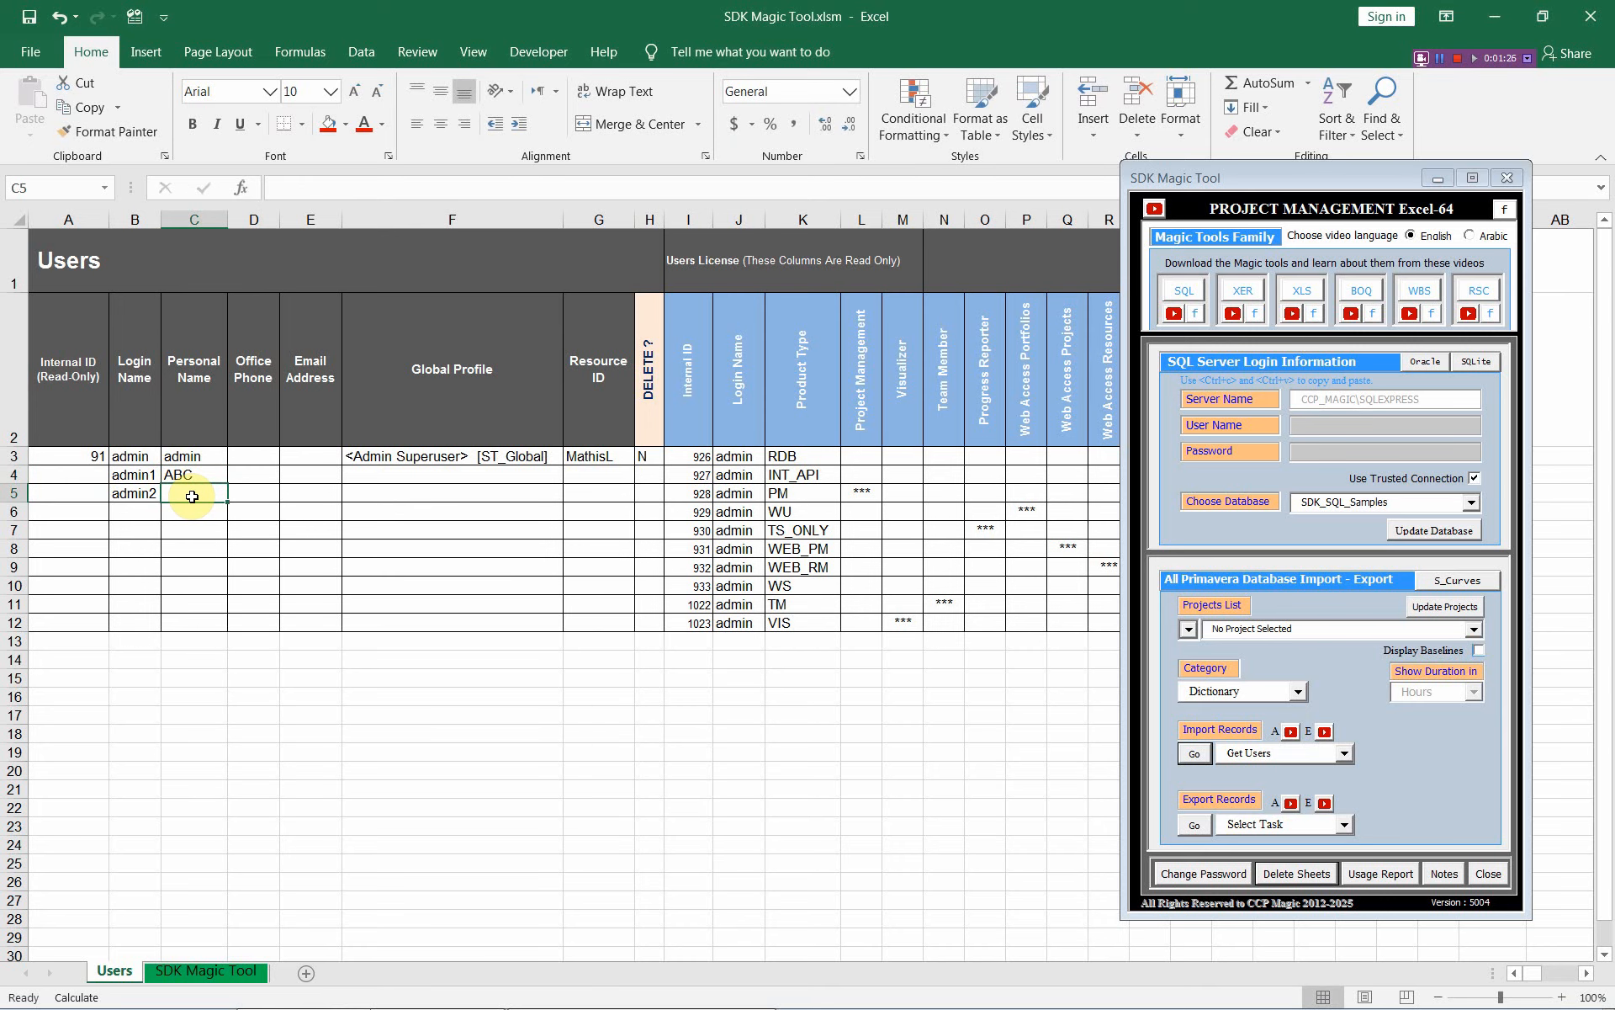
{"action": "type", "text": "D"}
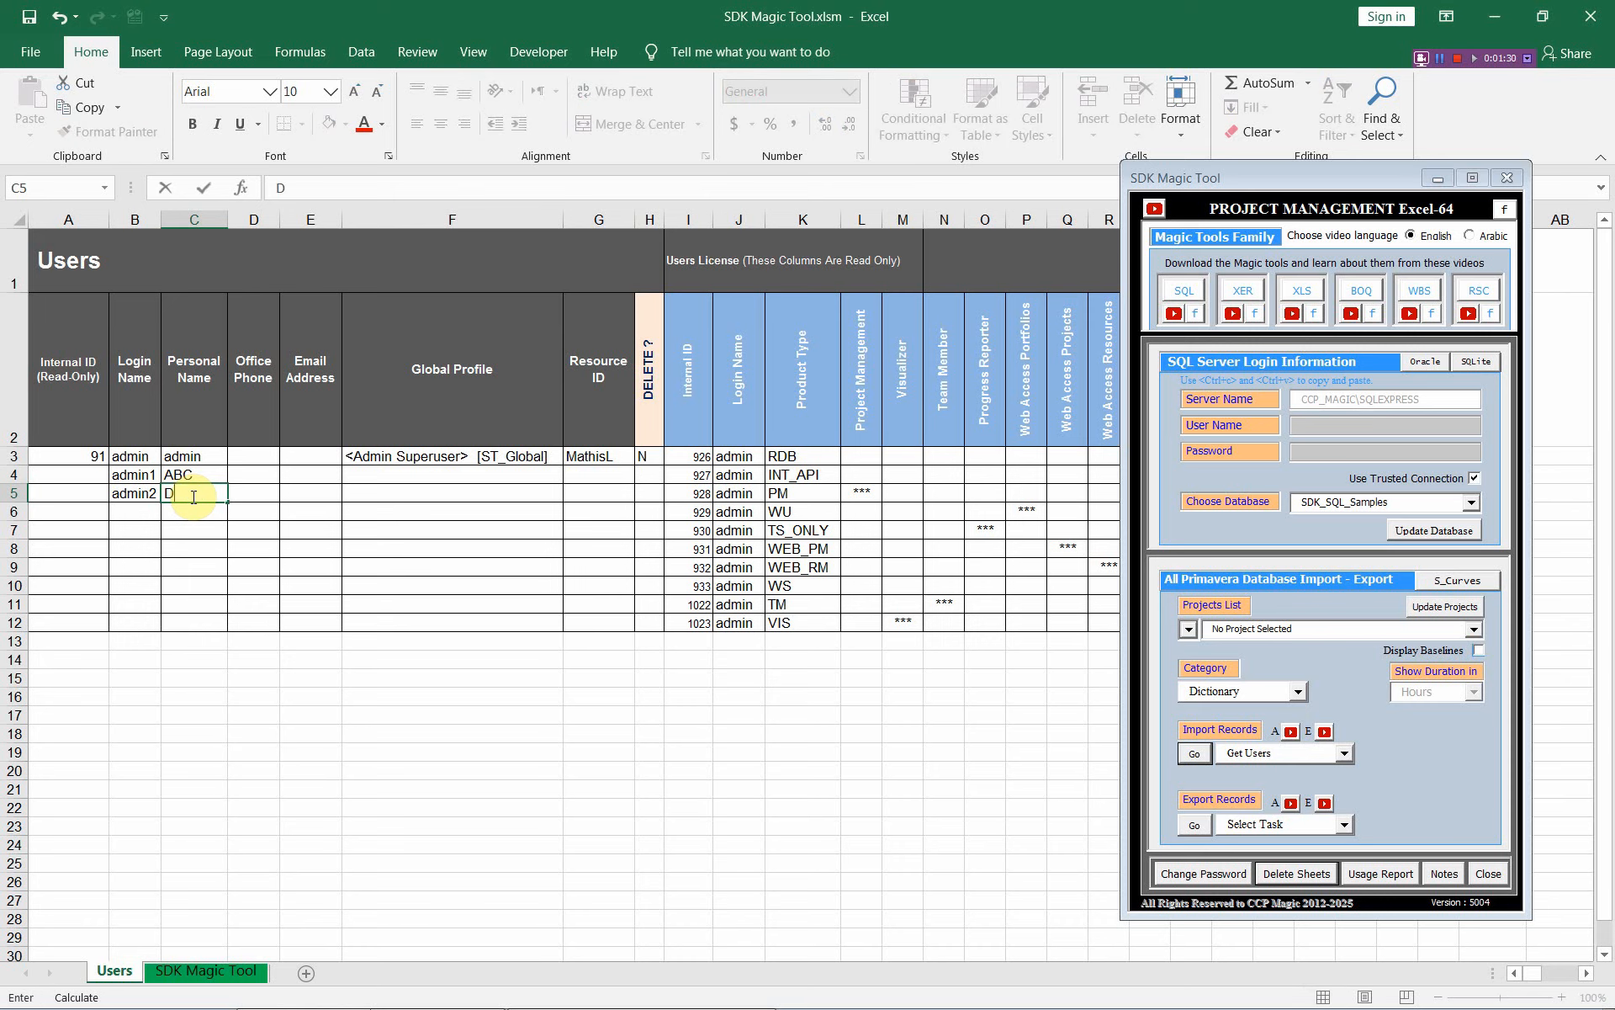
{"action": "type", "text": "EF"}
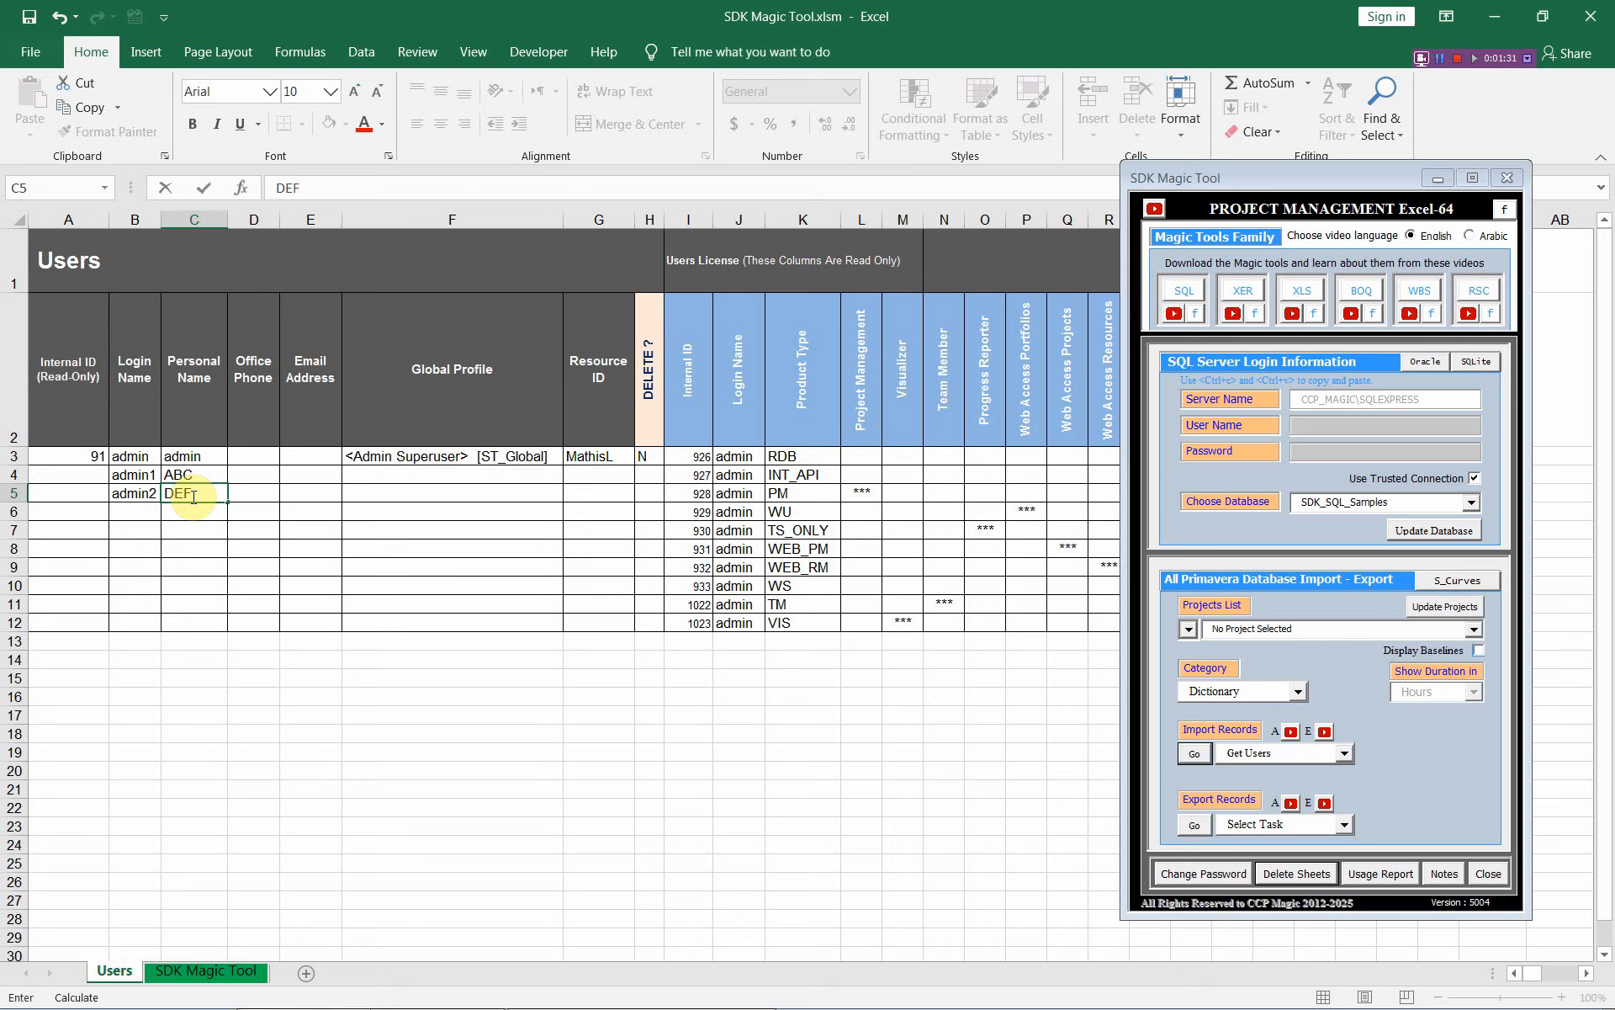
{"action": "left_click", "coordinate": [244, 457]}
Enter the office phone numbers for admin1 and admin2 as text in D4 and D5.
{"action": "left_click", "coordinate": [272, 476]}
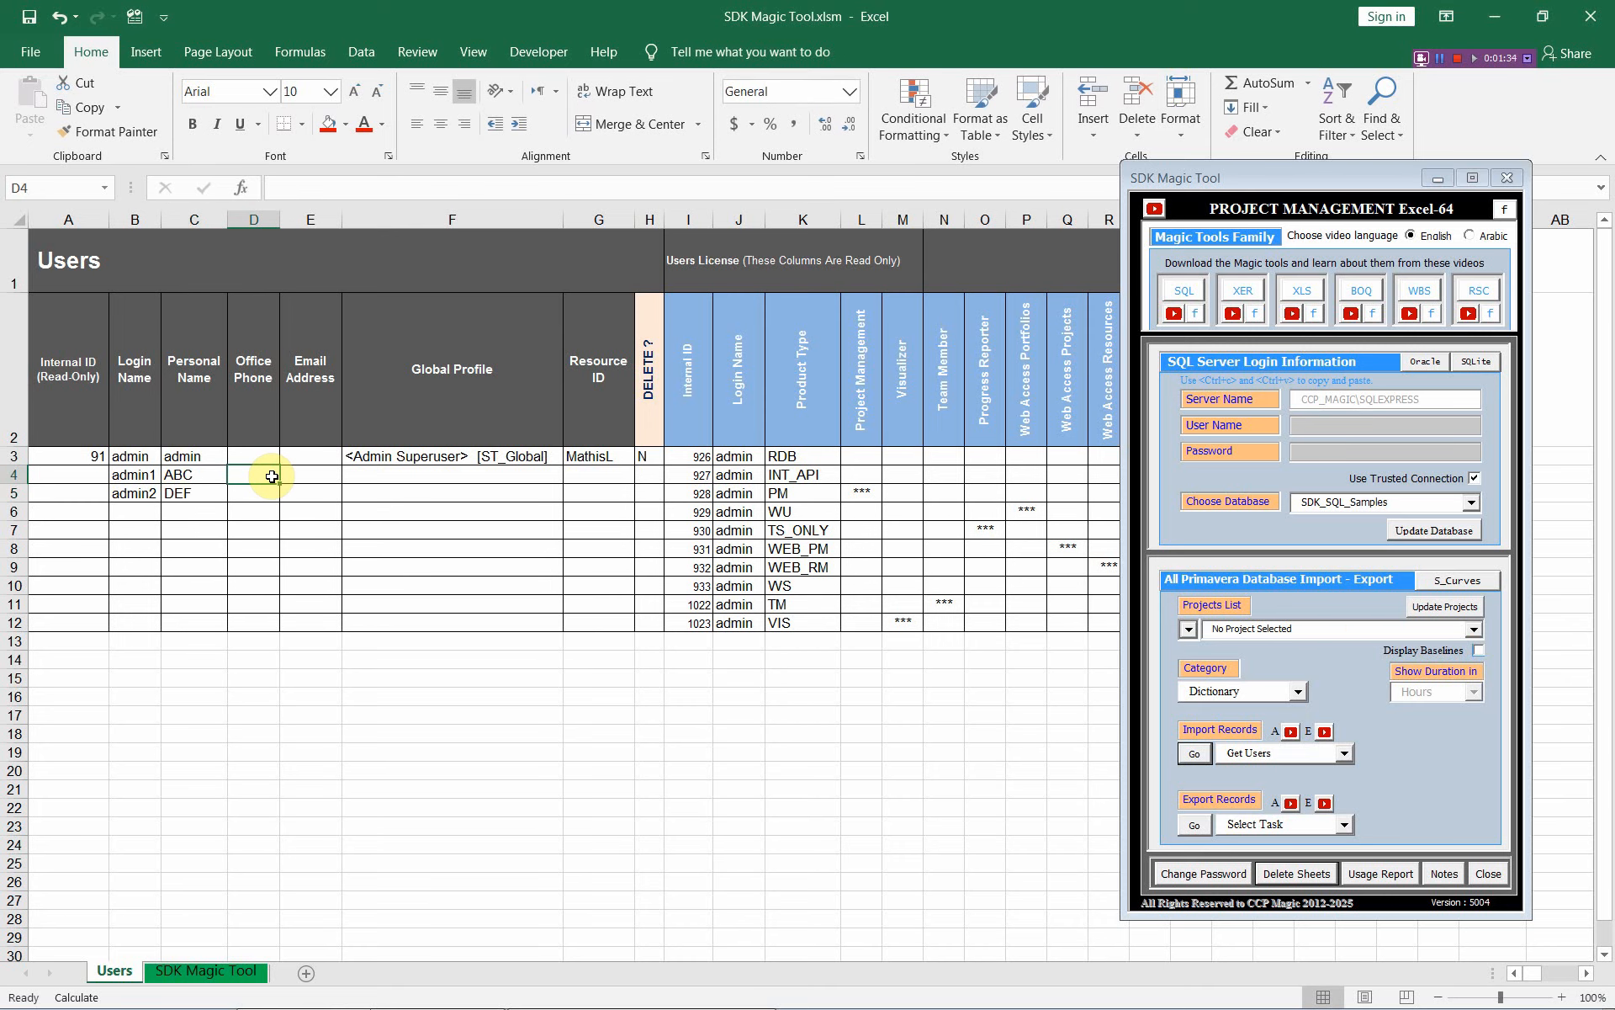
{"action": "type", "text": "'123"}
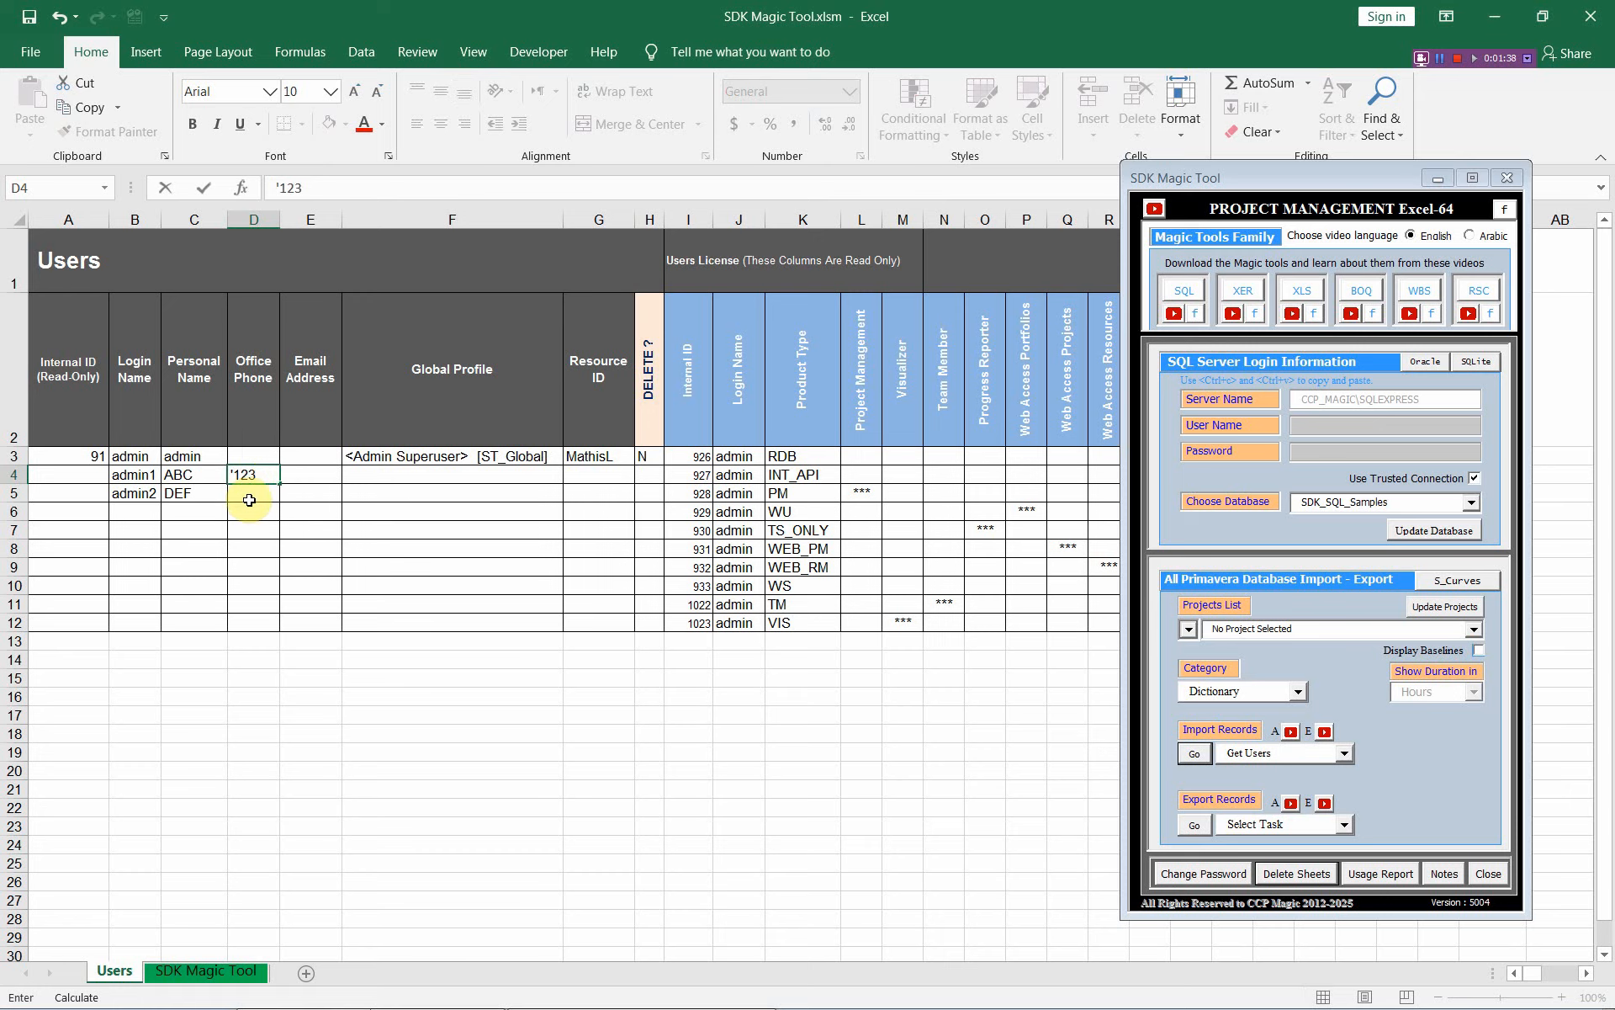
{"action": "left_click", "coordinate": [248, 495]}
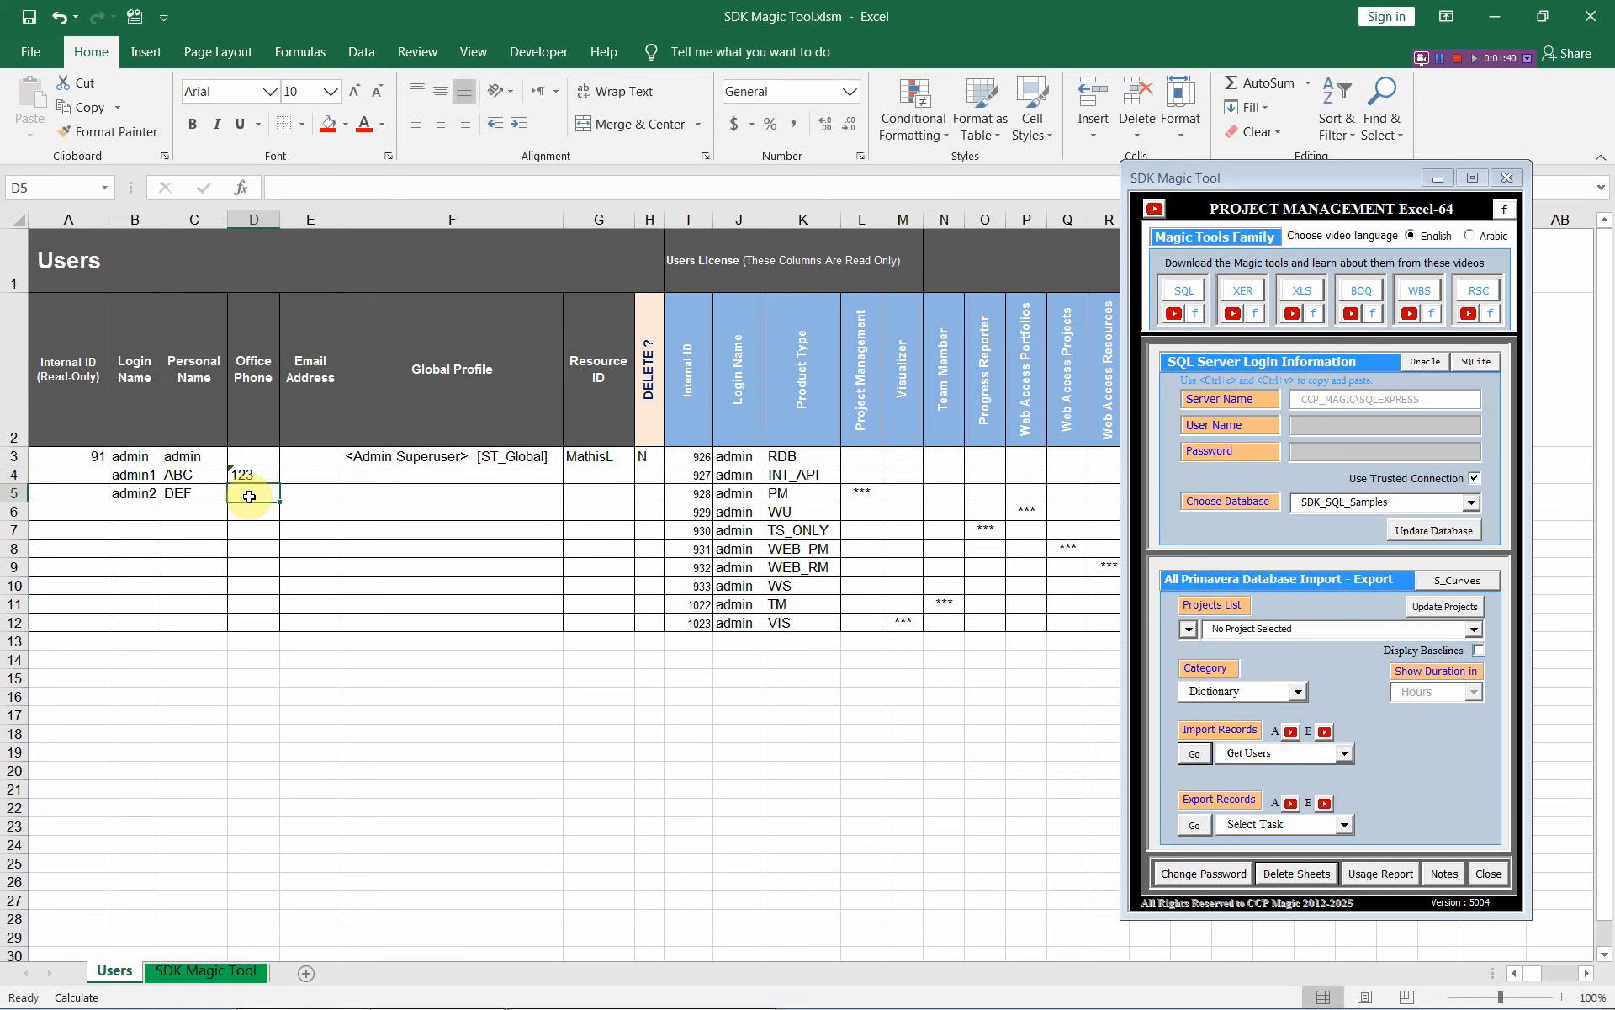
{"action": "type", "text": "'"}
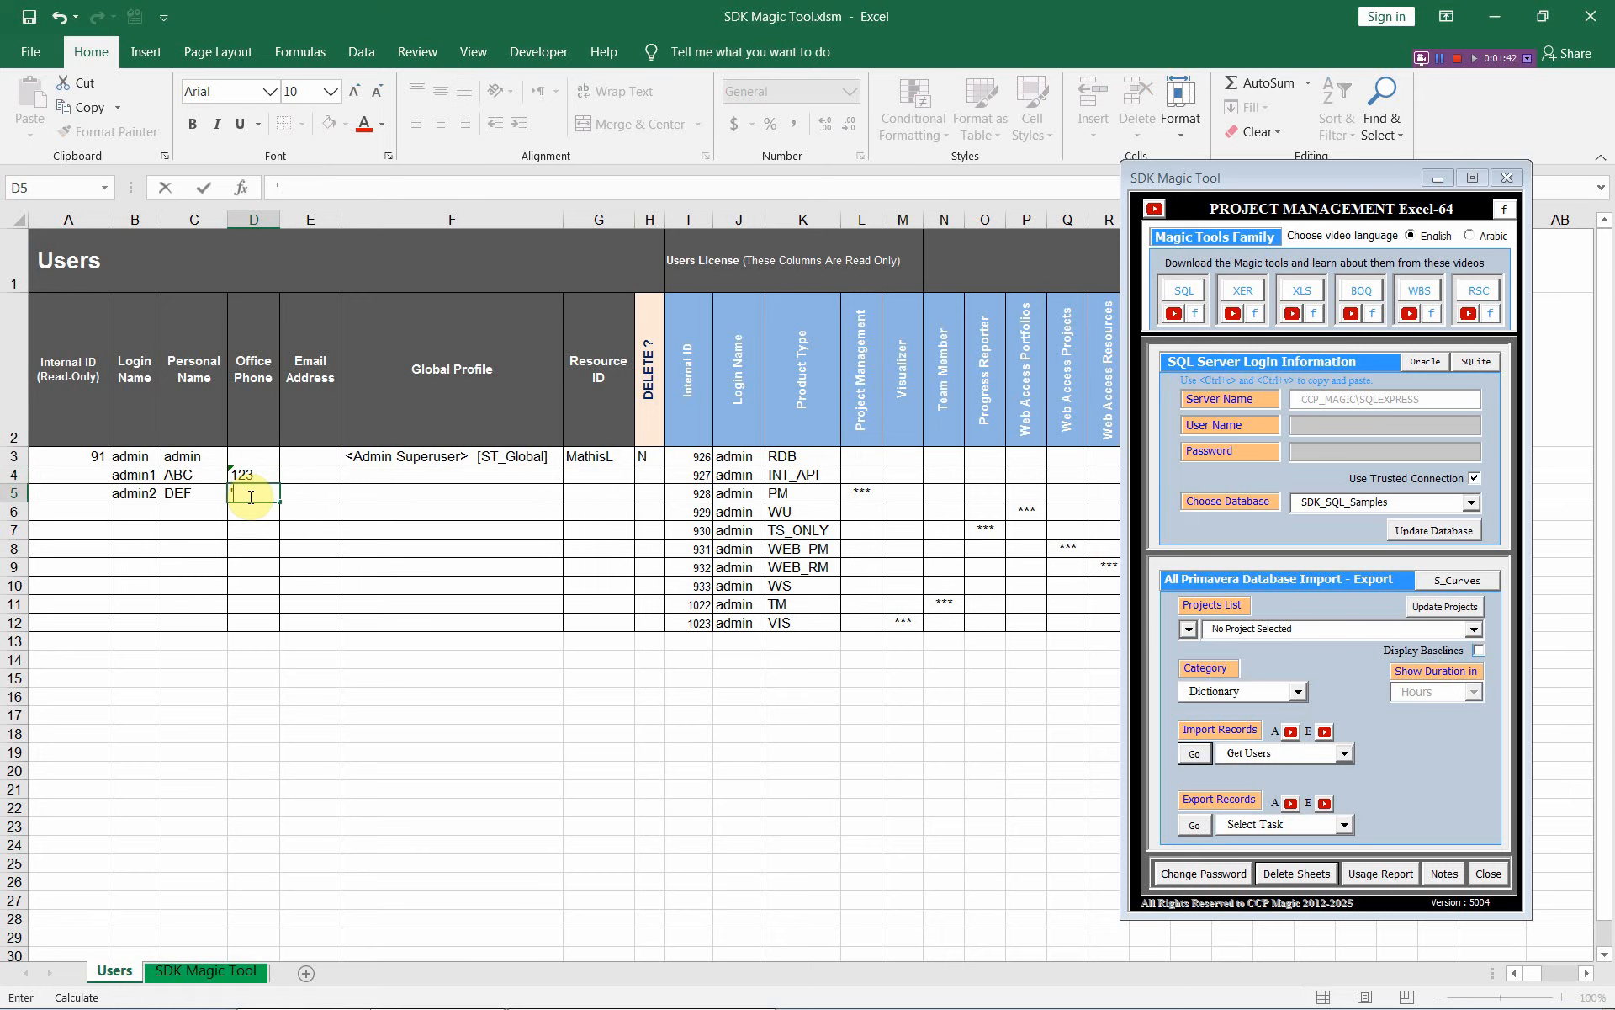
{"action": "type", "text": "456"}
{"action": "left_click", "coordinate": [334, 503]}
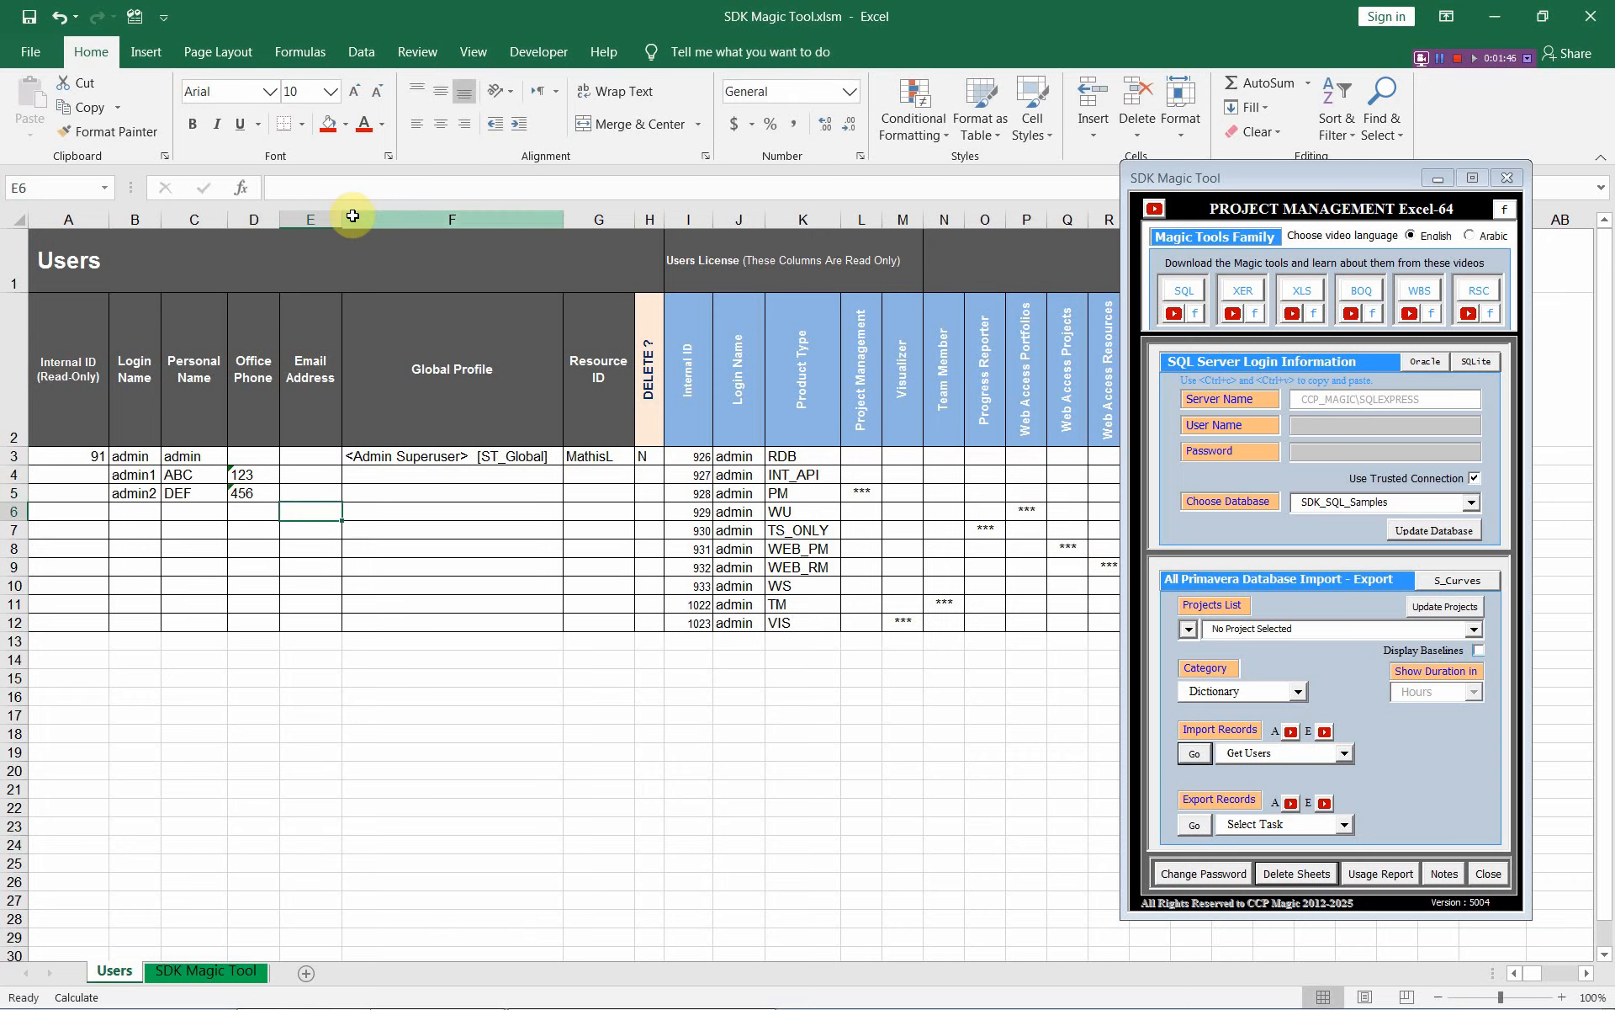
Widen the Email Address column and enter the e-mail address for admin1 in E4.
{"action": "left_click_drag", "start_coordinate": [342, 219], "coordinate": [436, 223]}
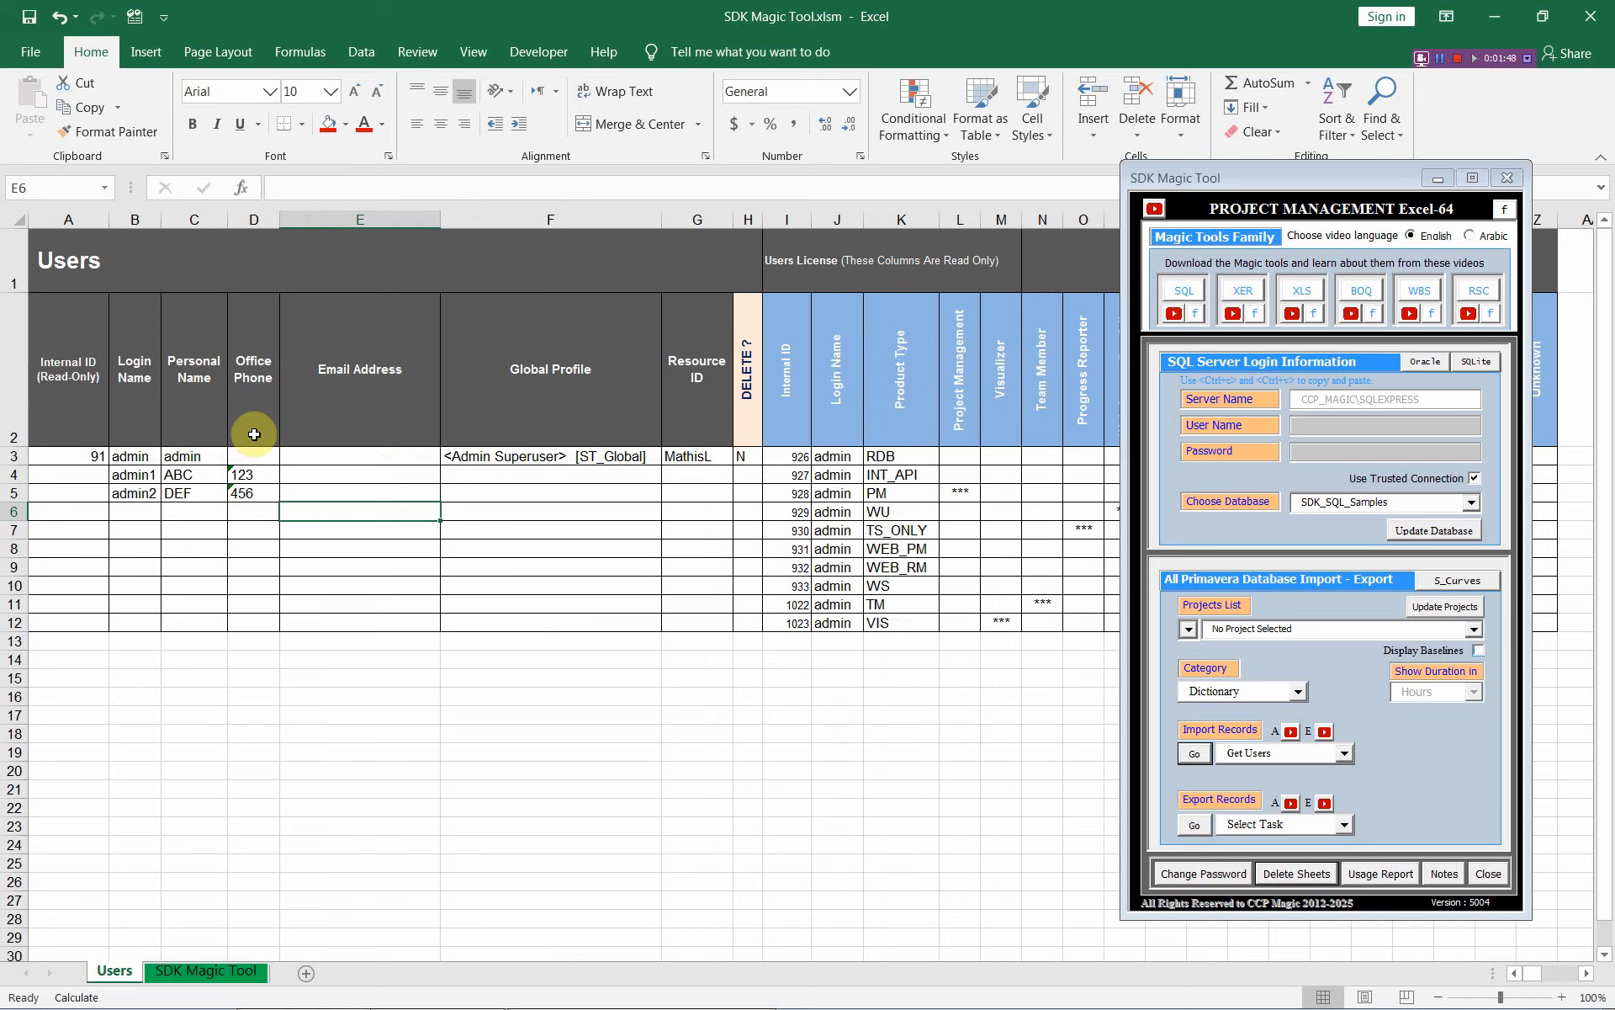
{"action": "left_click", "coordinate": [314, 473]}
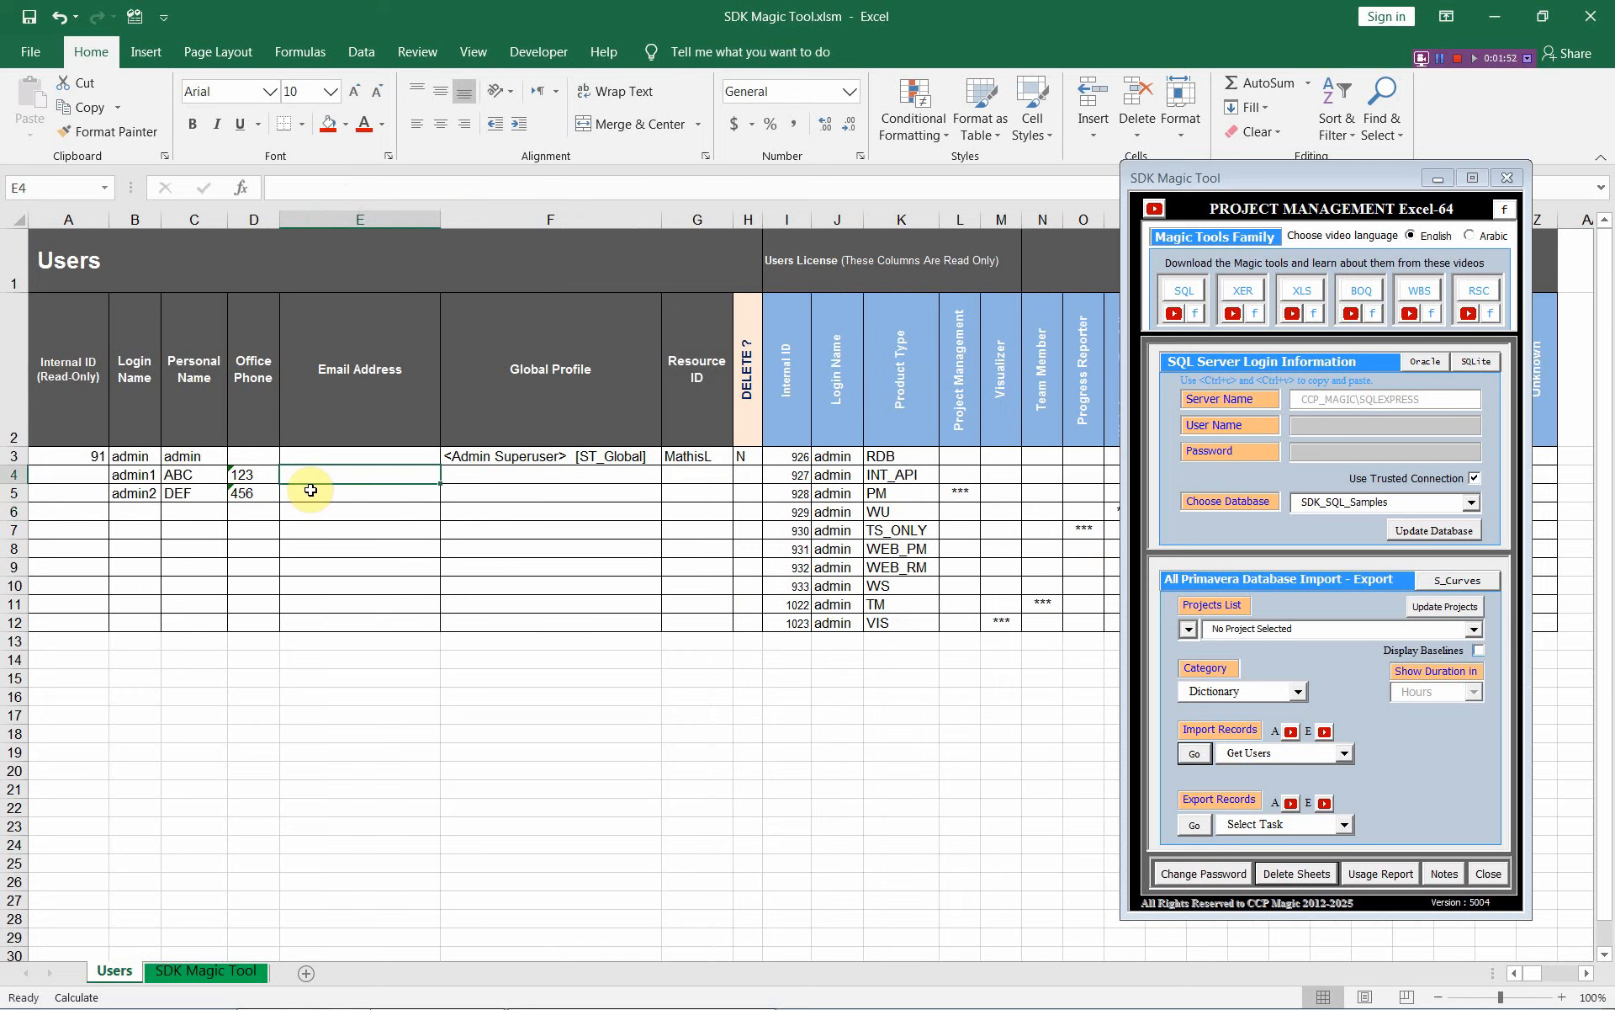
{"action": "type", "text": "a"}
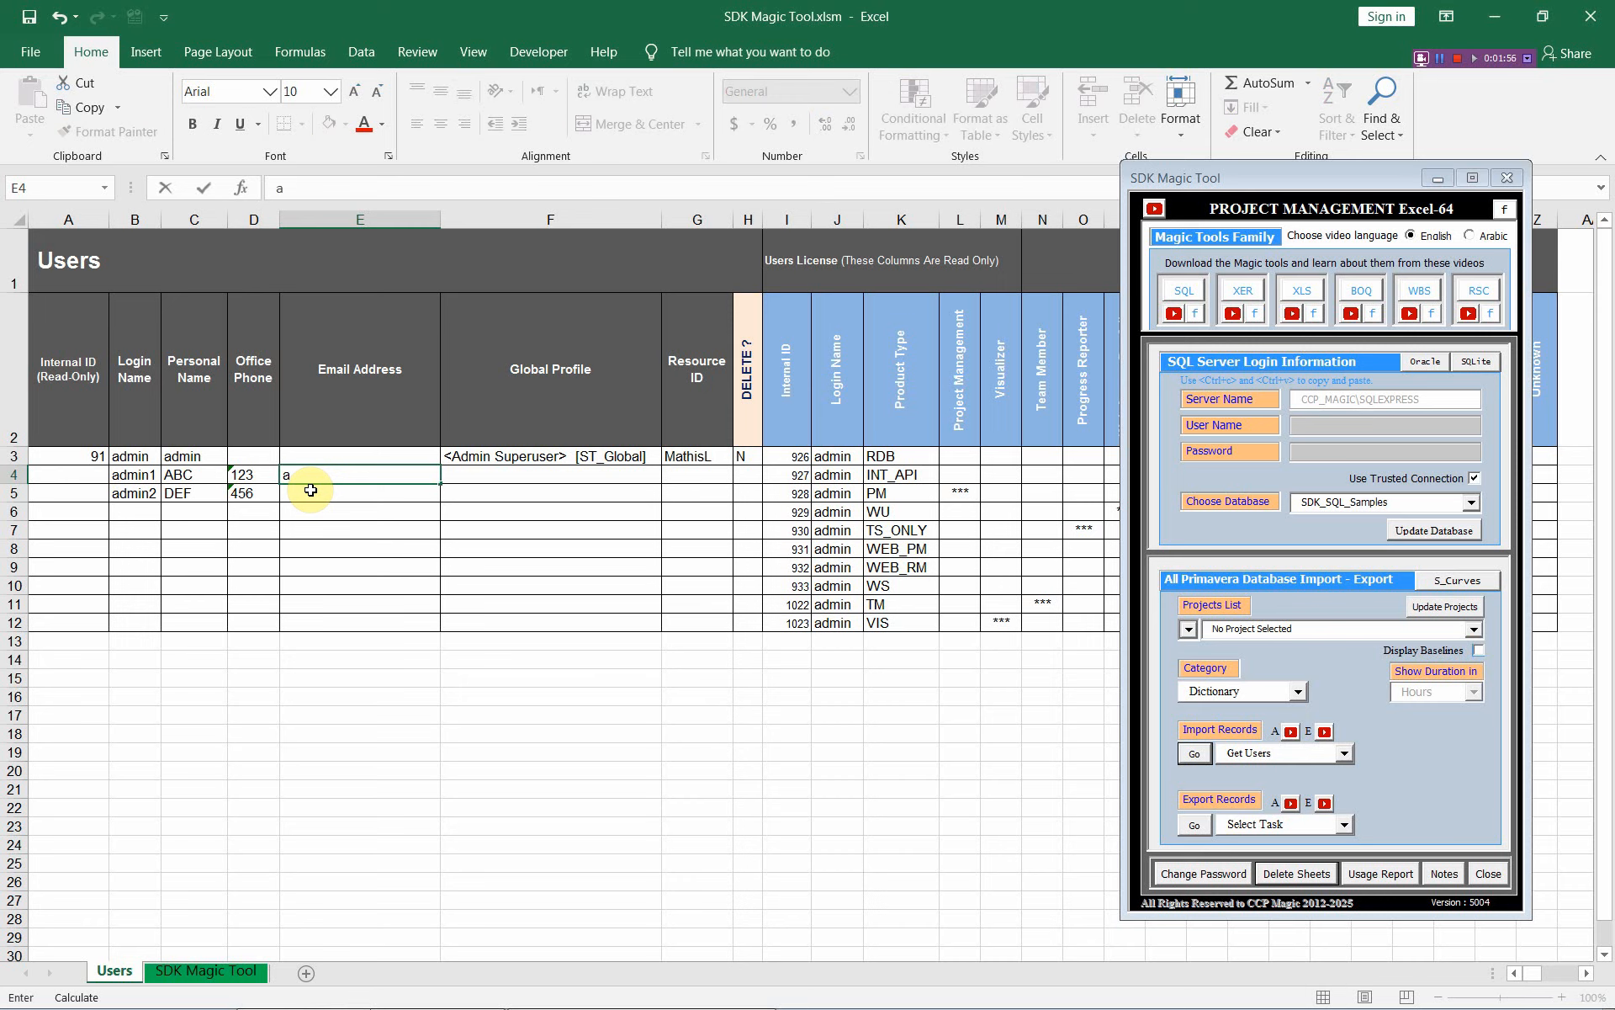
{"action": "type", "text": "bc@c.com"}
{"action": "key", "text": "Return"}
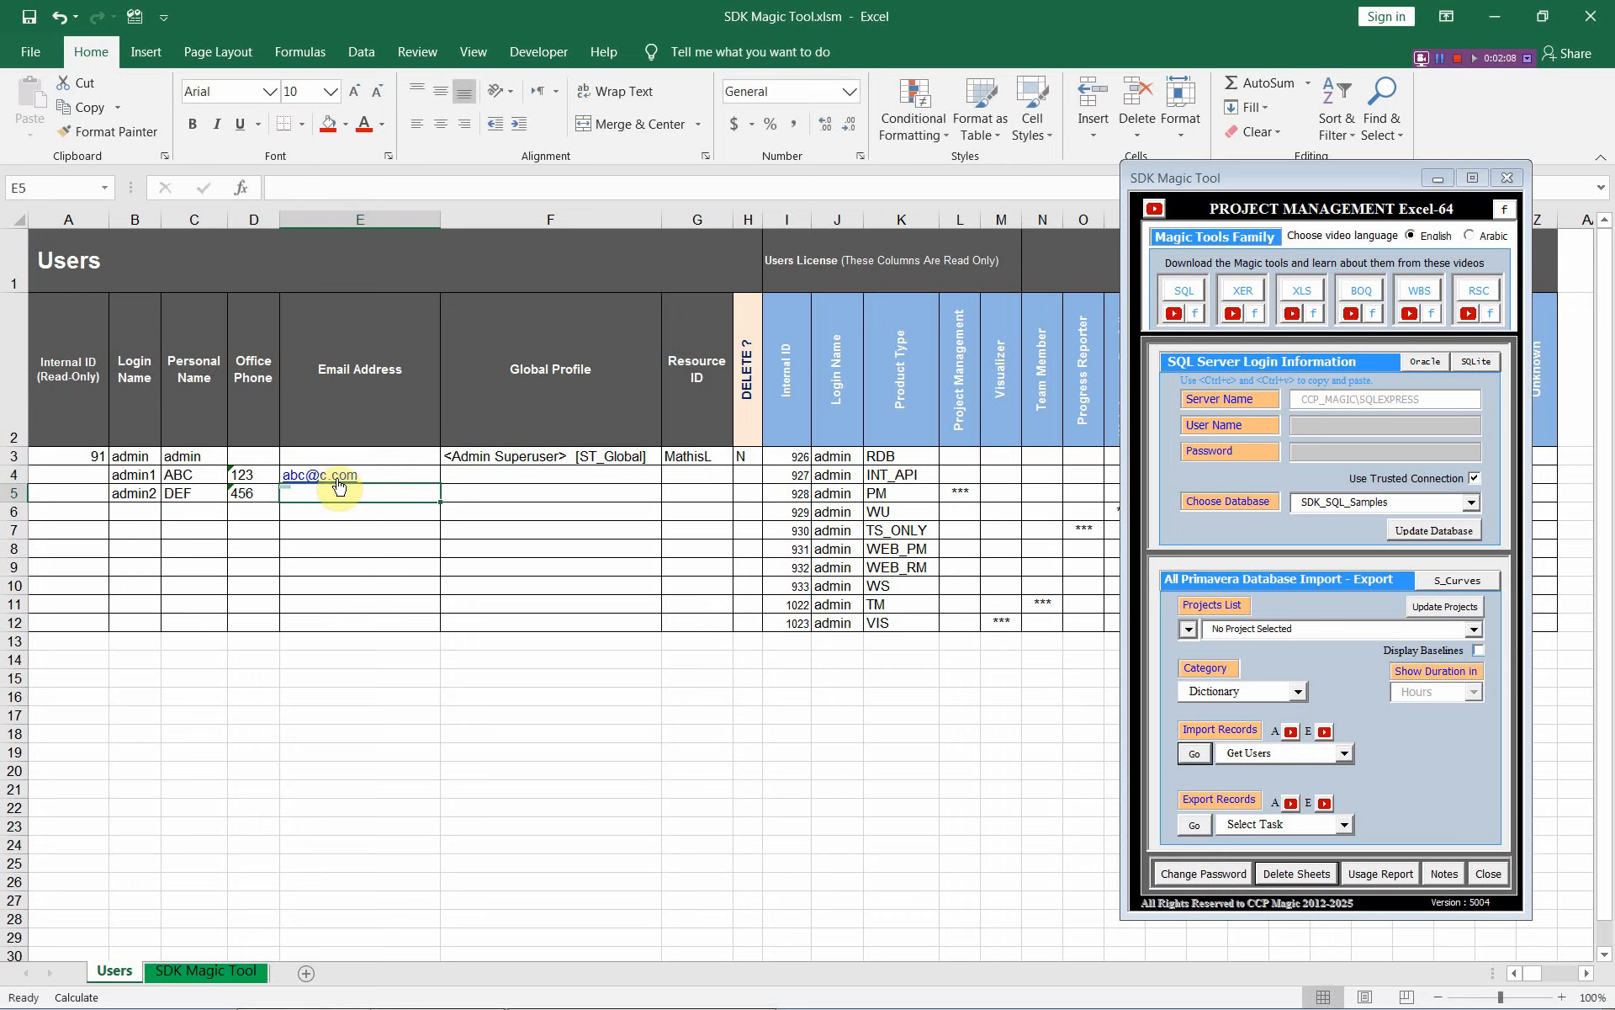
Copy admin1's e-mail address down to E5 and edit it into admin2's own e-mail address.
{"action": "left_click", "coordinate": [379, 473]}
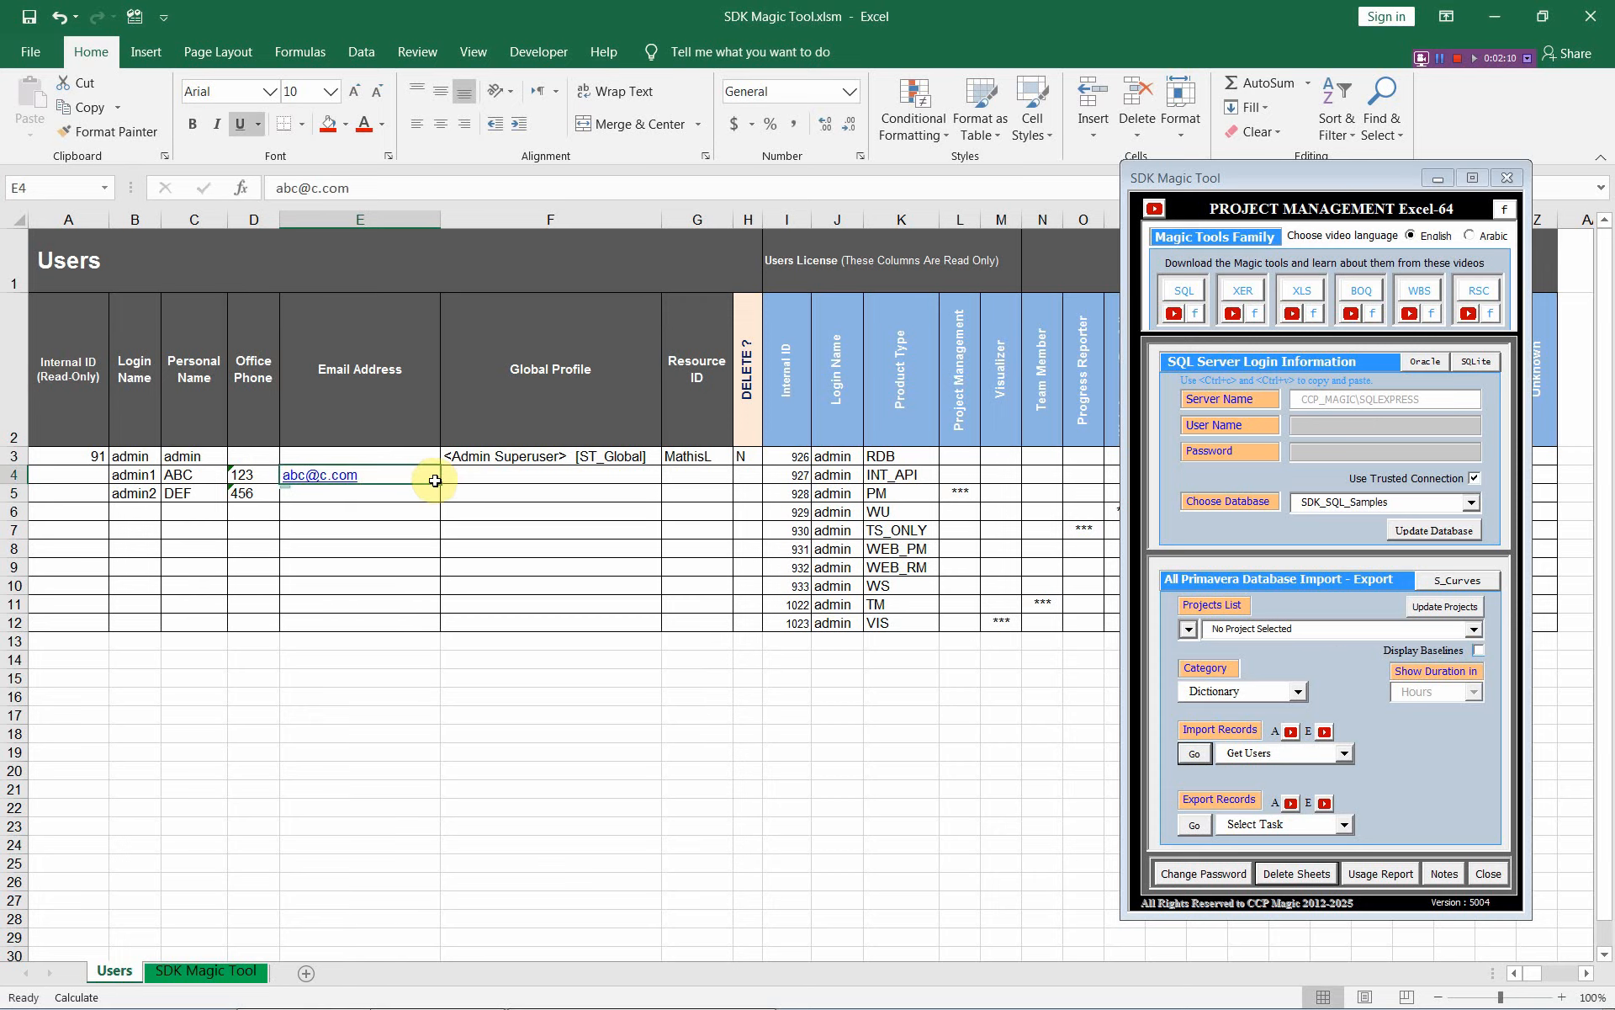
{"action": "left_click_drag", "start_coordinate": [443, 486], "coordinate": [439, 503]}
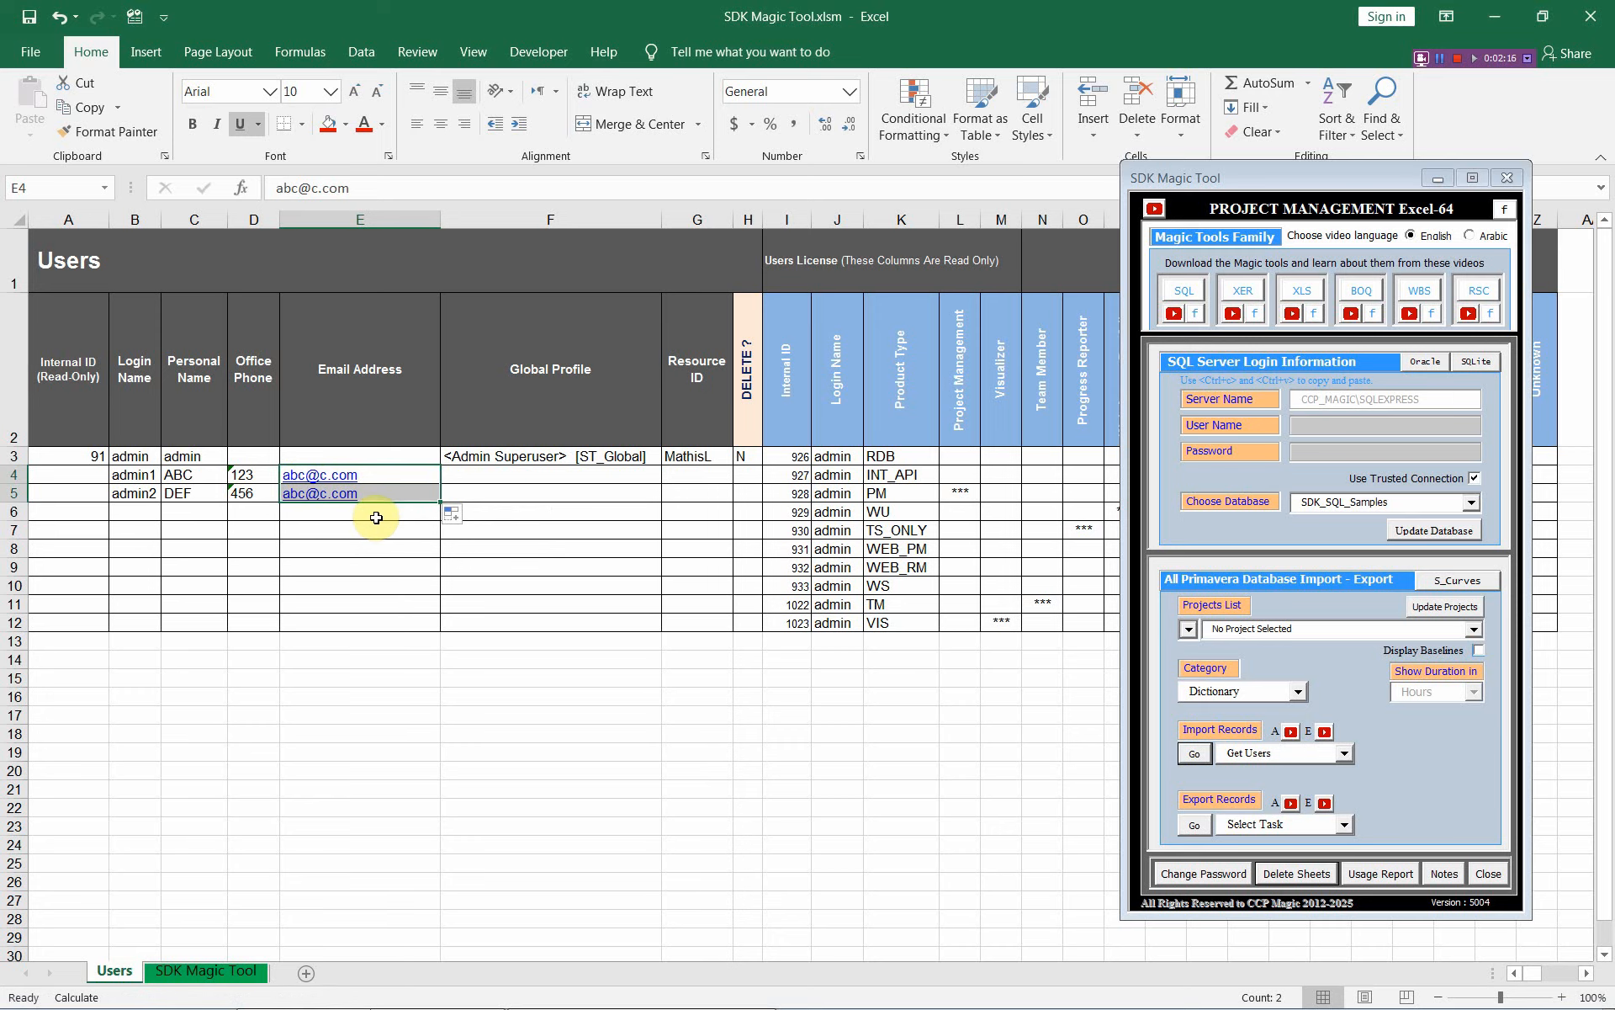
{"action": "left_click", "coordinate": [500, 492]}
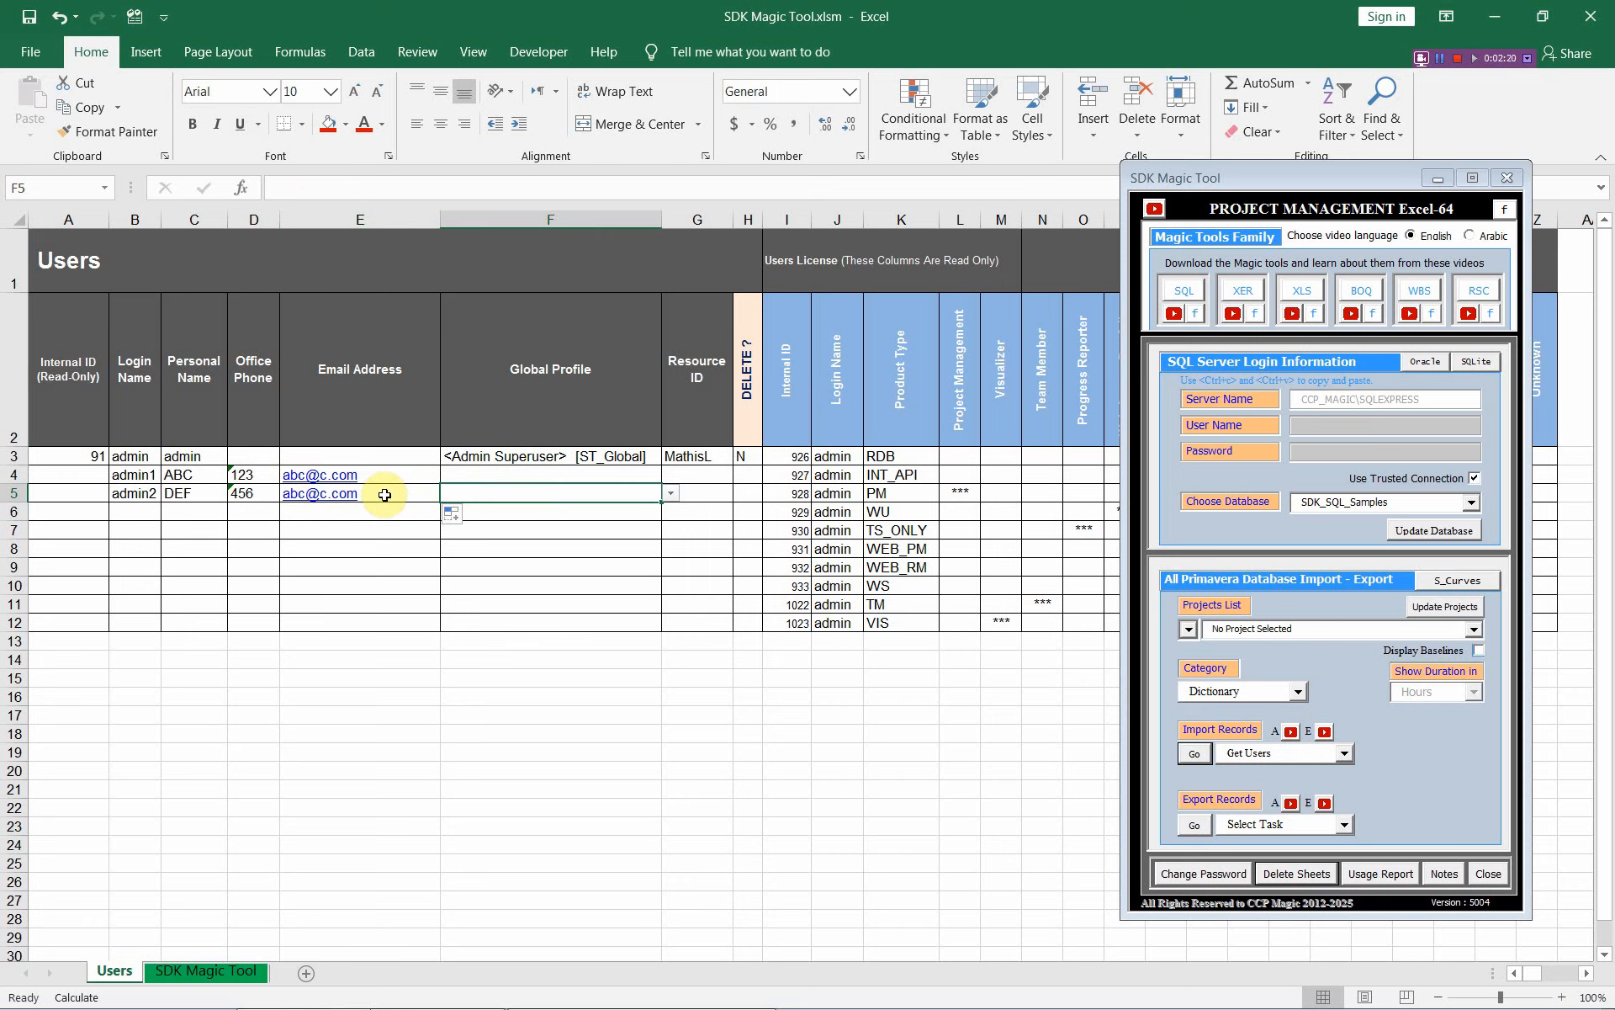
{"action": "double_click", "coordinate": [385, 495]}
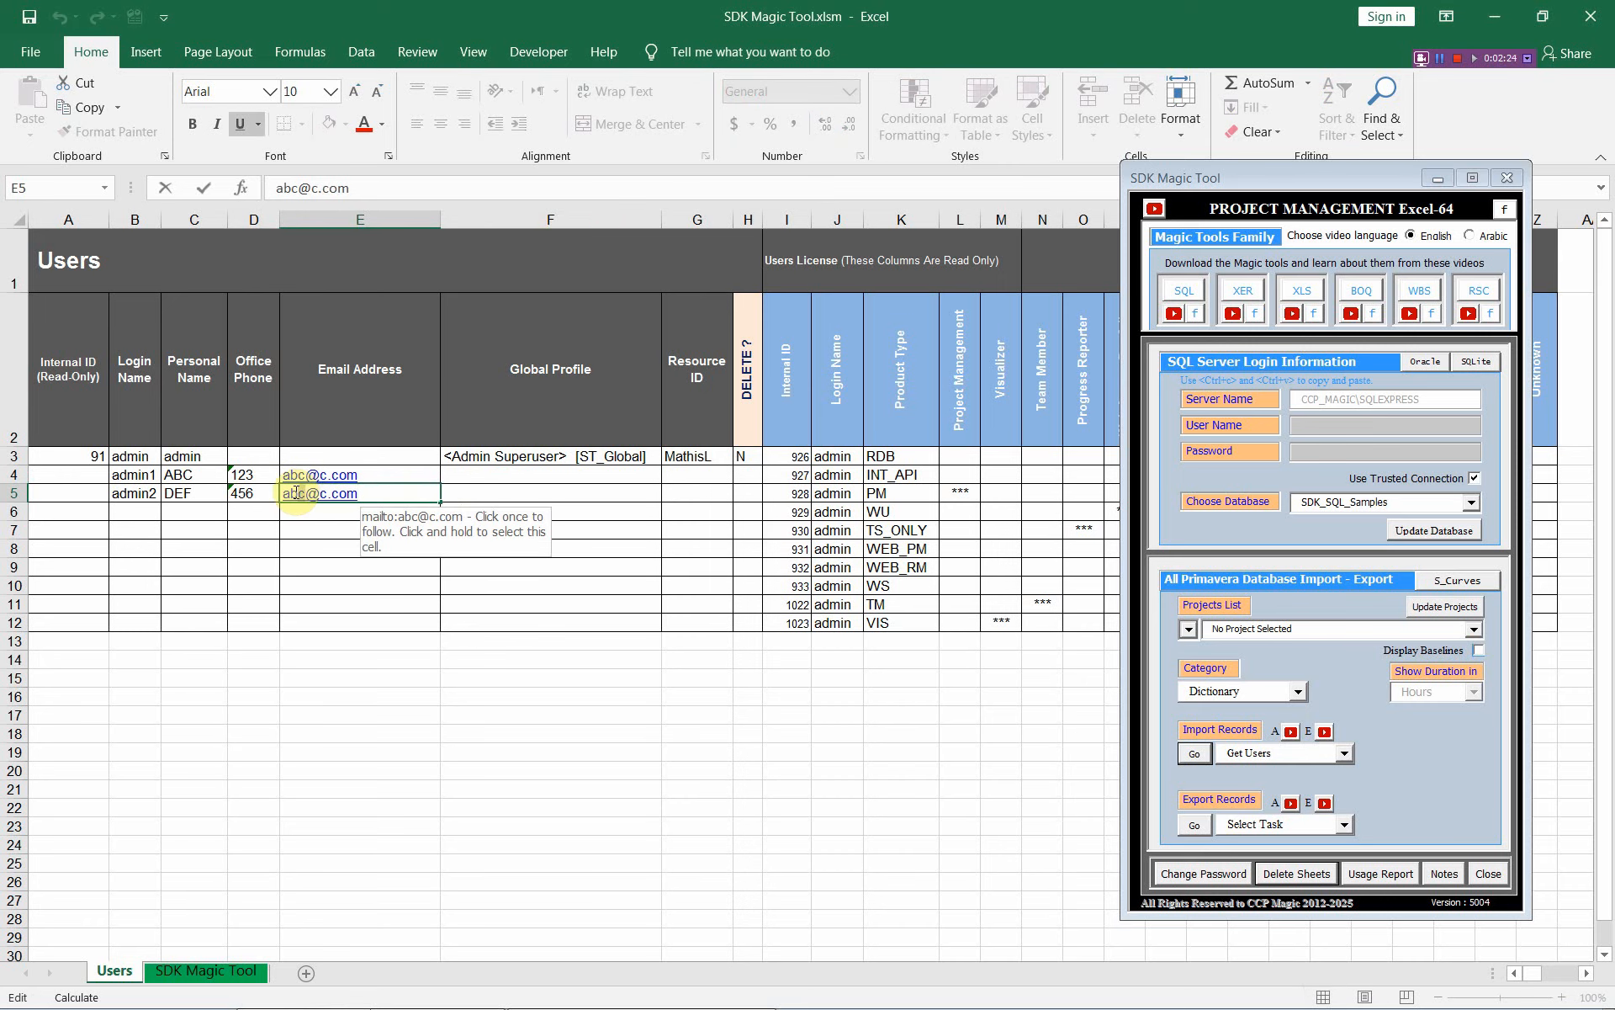
{"action": "double_click", "coordinate": [287, 493]}
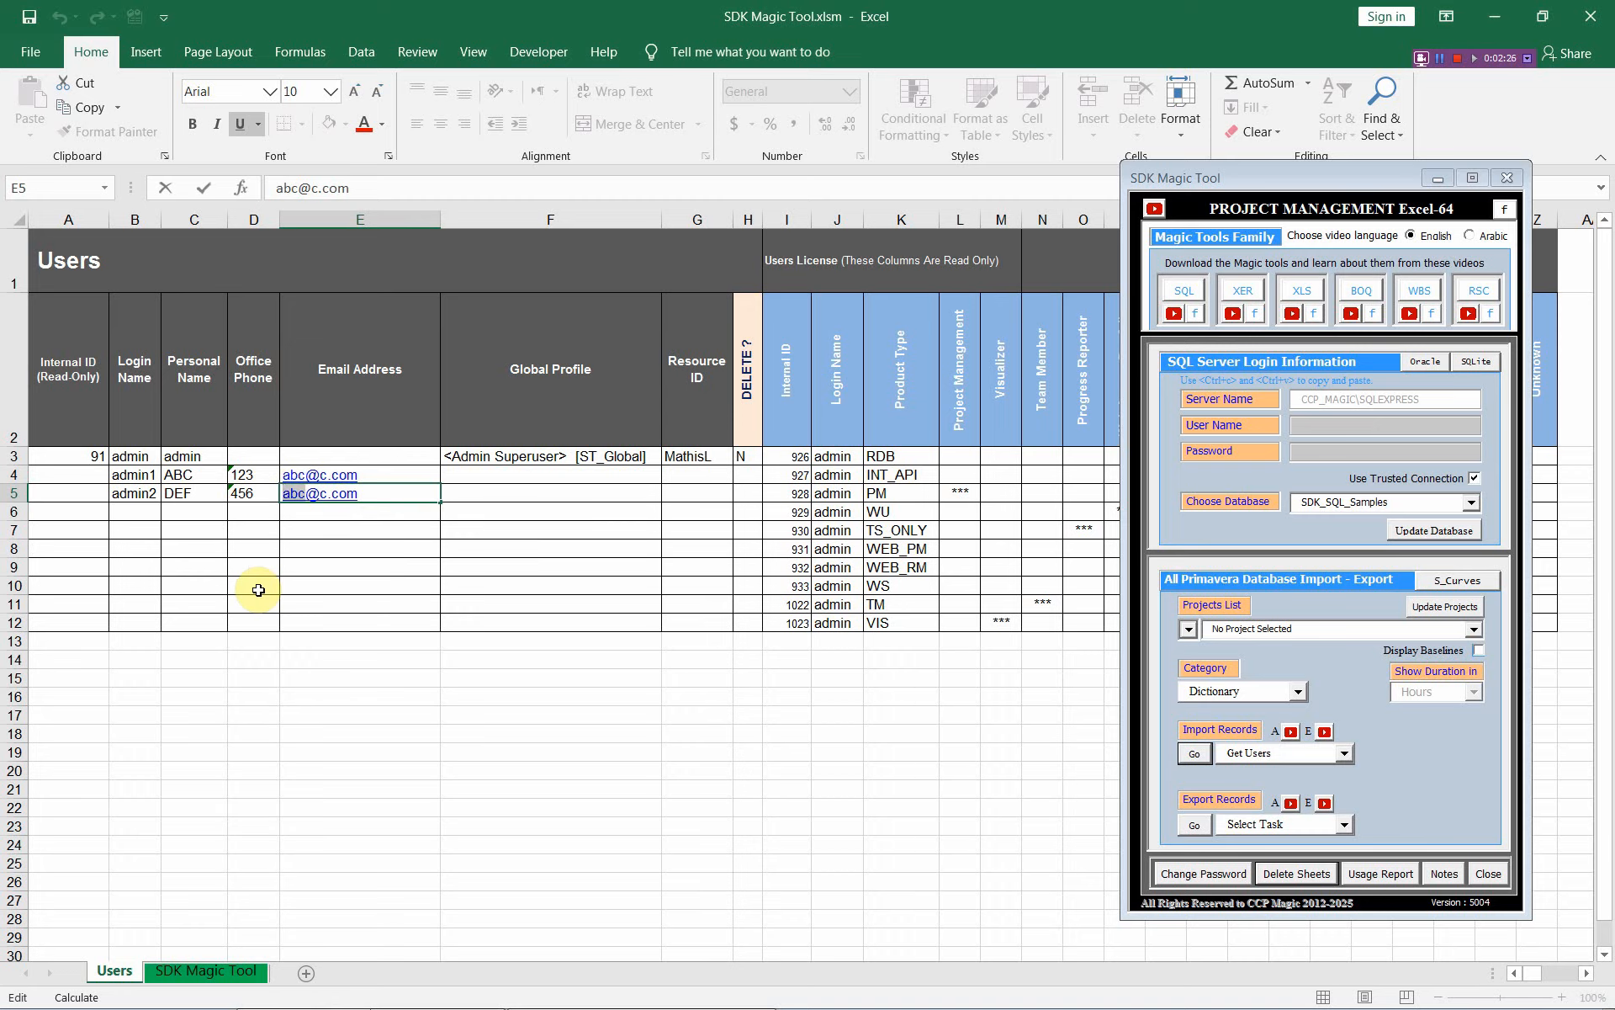
{"action": "type", "text": "def"}
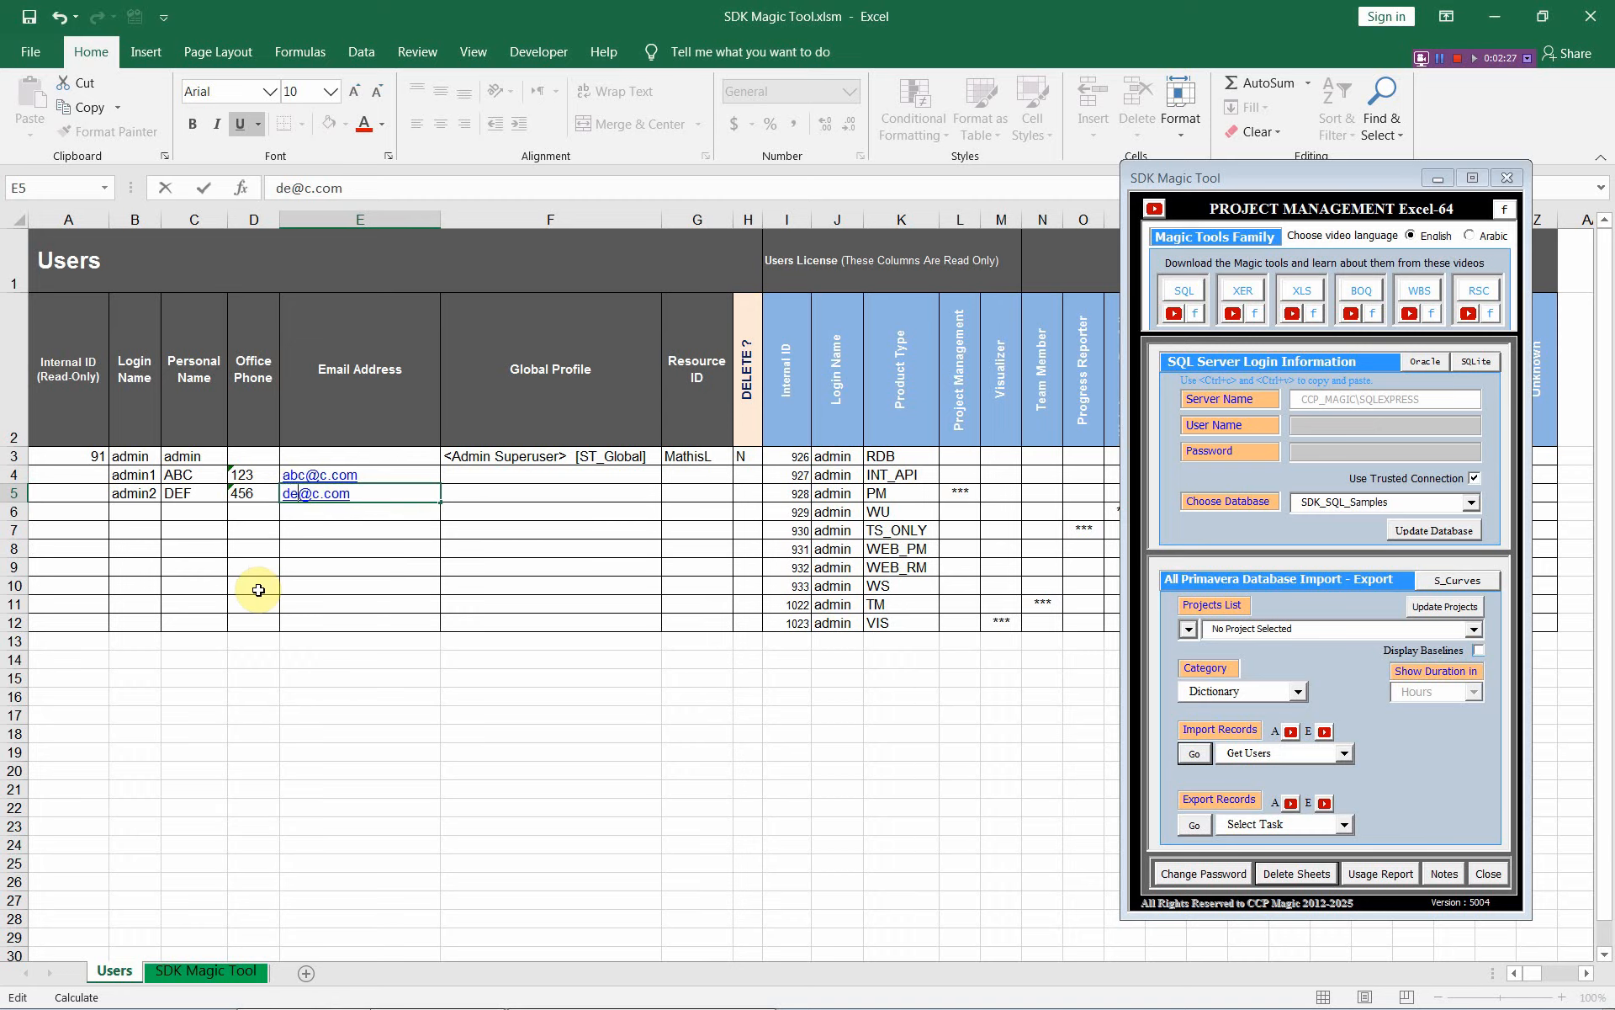
{"action": "left_click", "coordinate": [512, 494]}
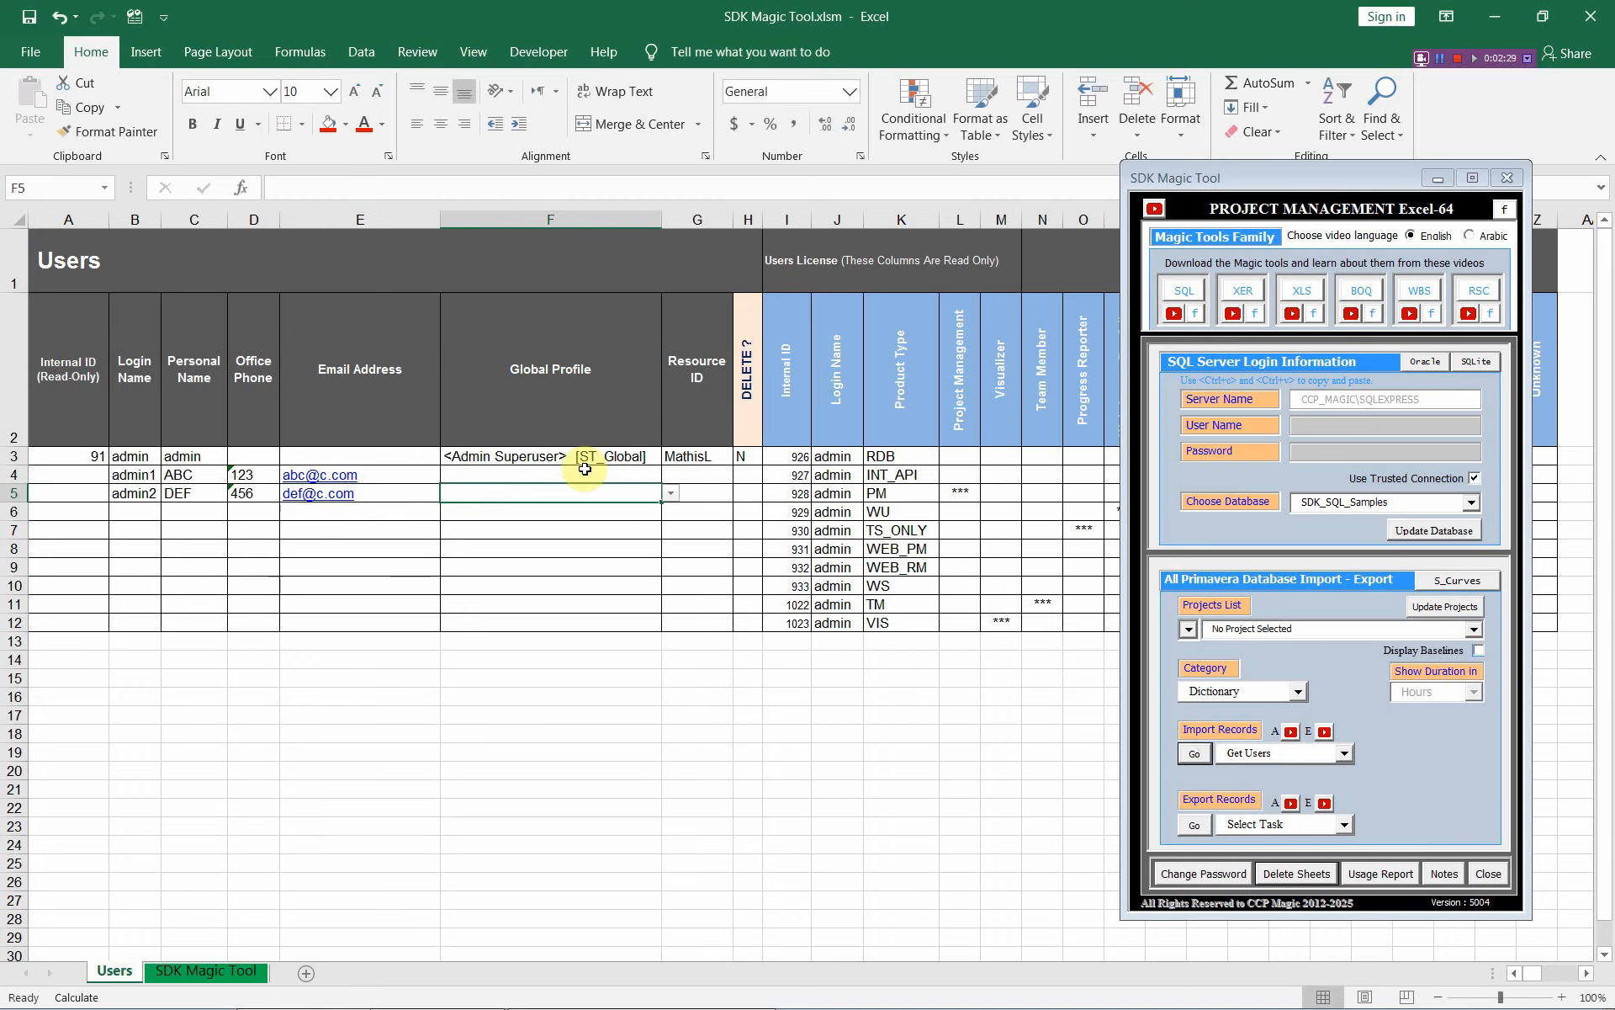
Set the Global Profile to <Project Superuser> [ST_Project] for admin1 in F4 and Administrator [ST_Global] for admin2 in F5.
{"action": "left_click", "coordinate": [585, 469]}
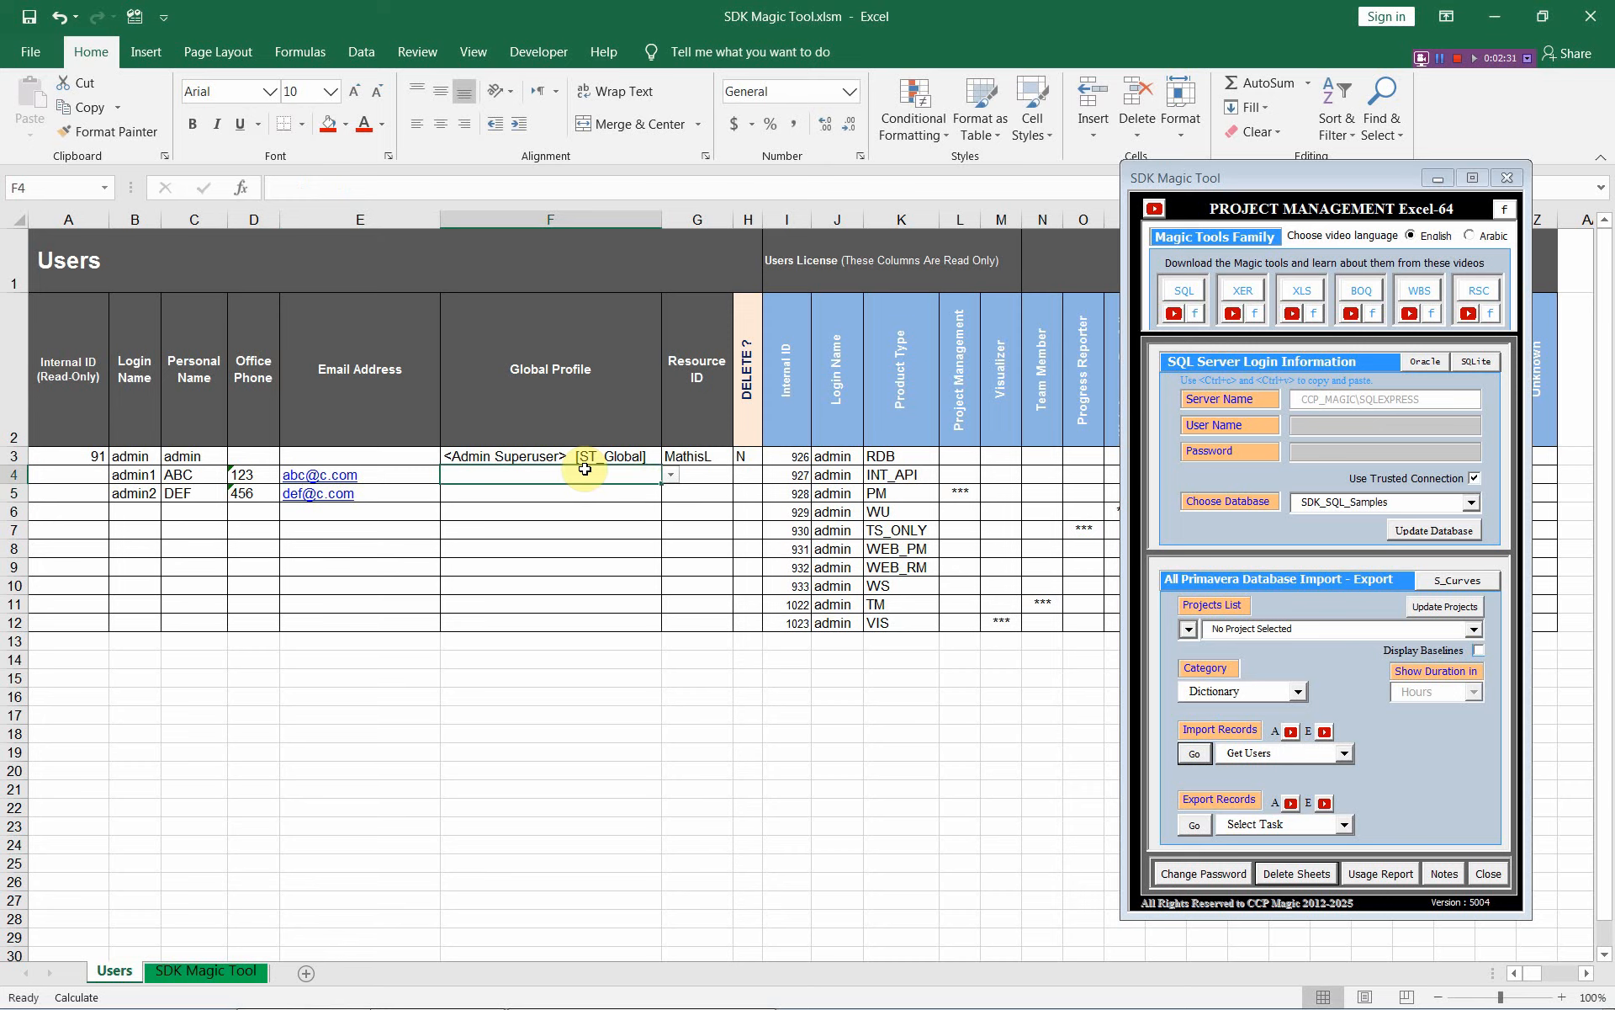
{"action": "left_click", "coordinate": [672, 478]}
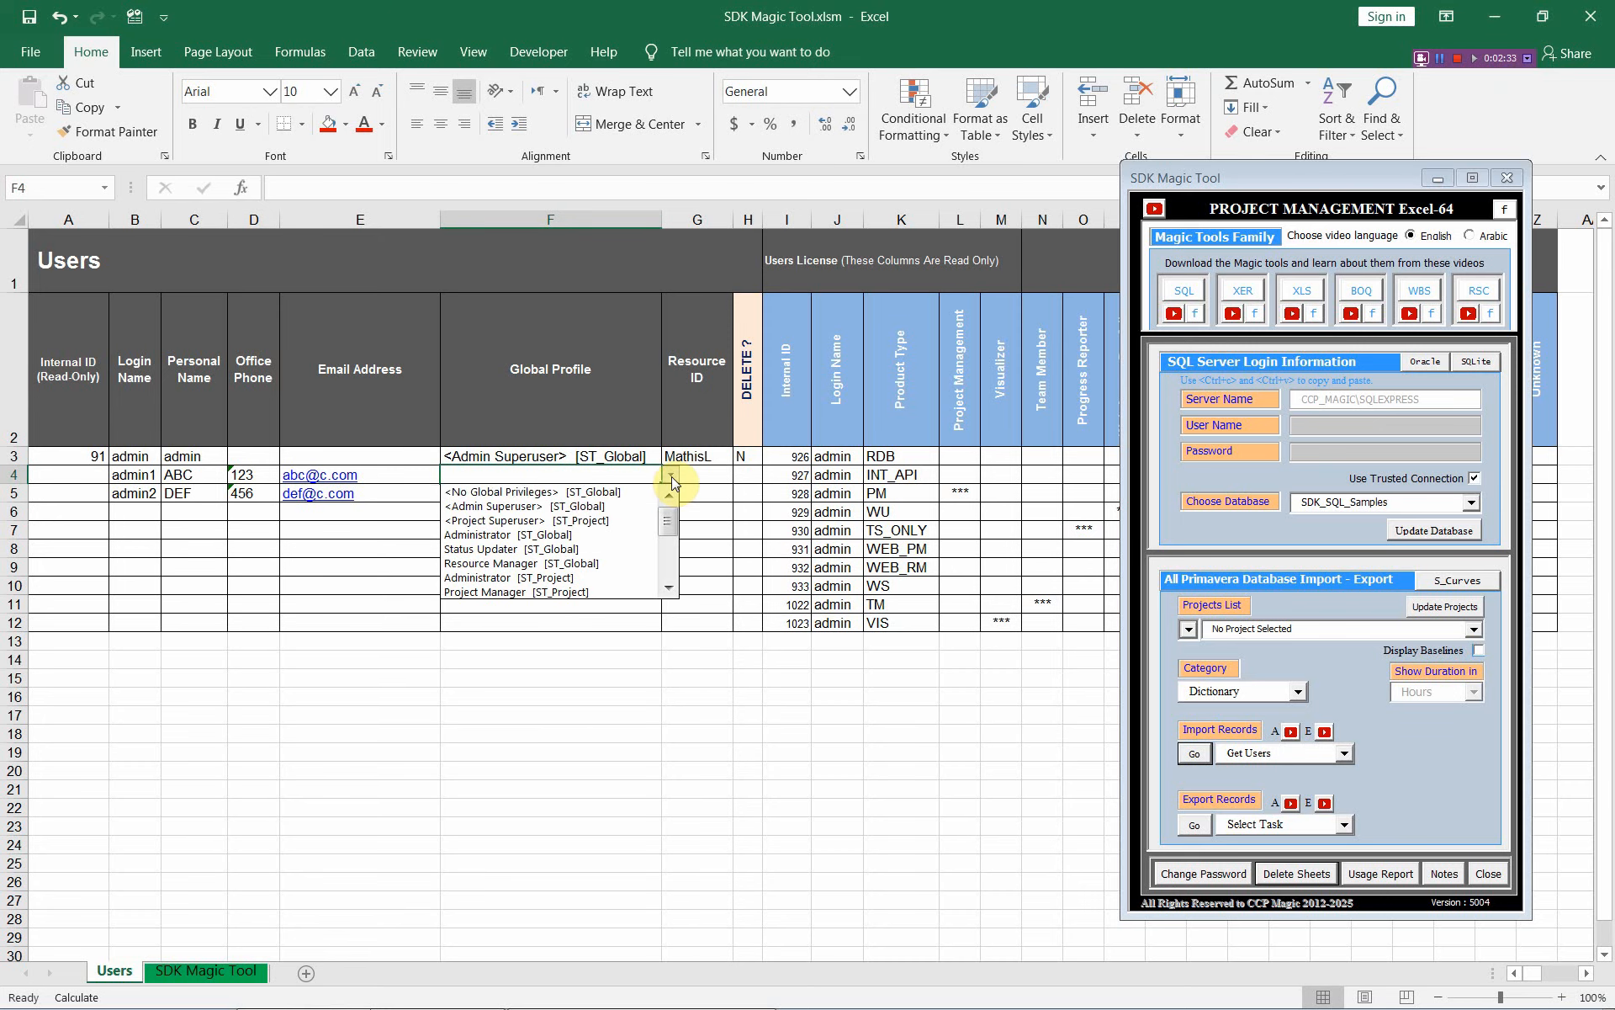
{"action": "left_click", "coordinate": [584, 521]}
{"action": "left_click", "coordinate": [577, 495]}
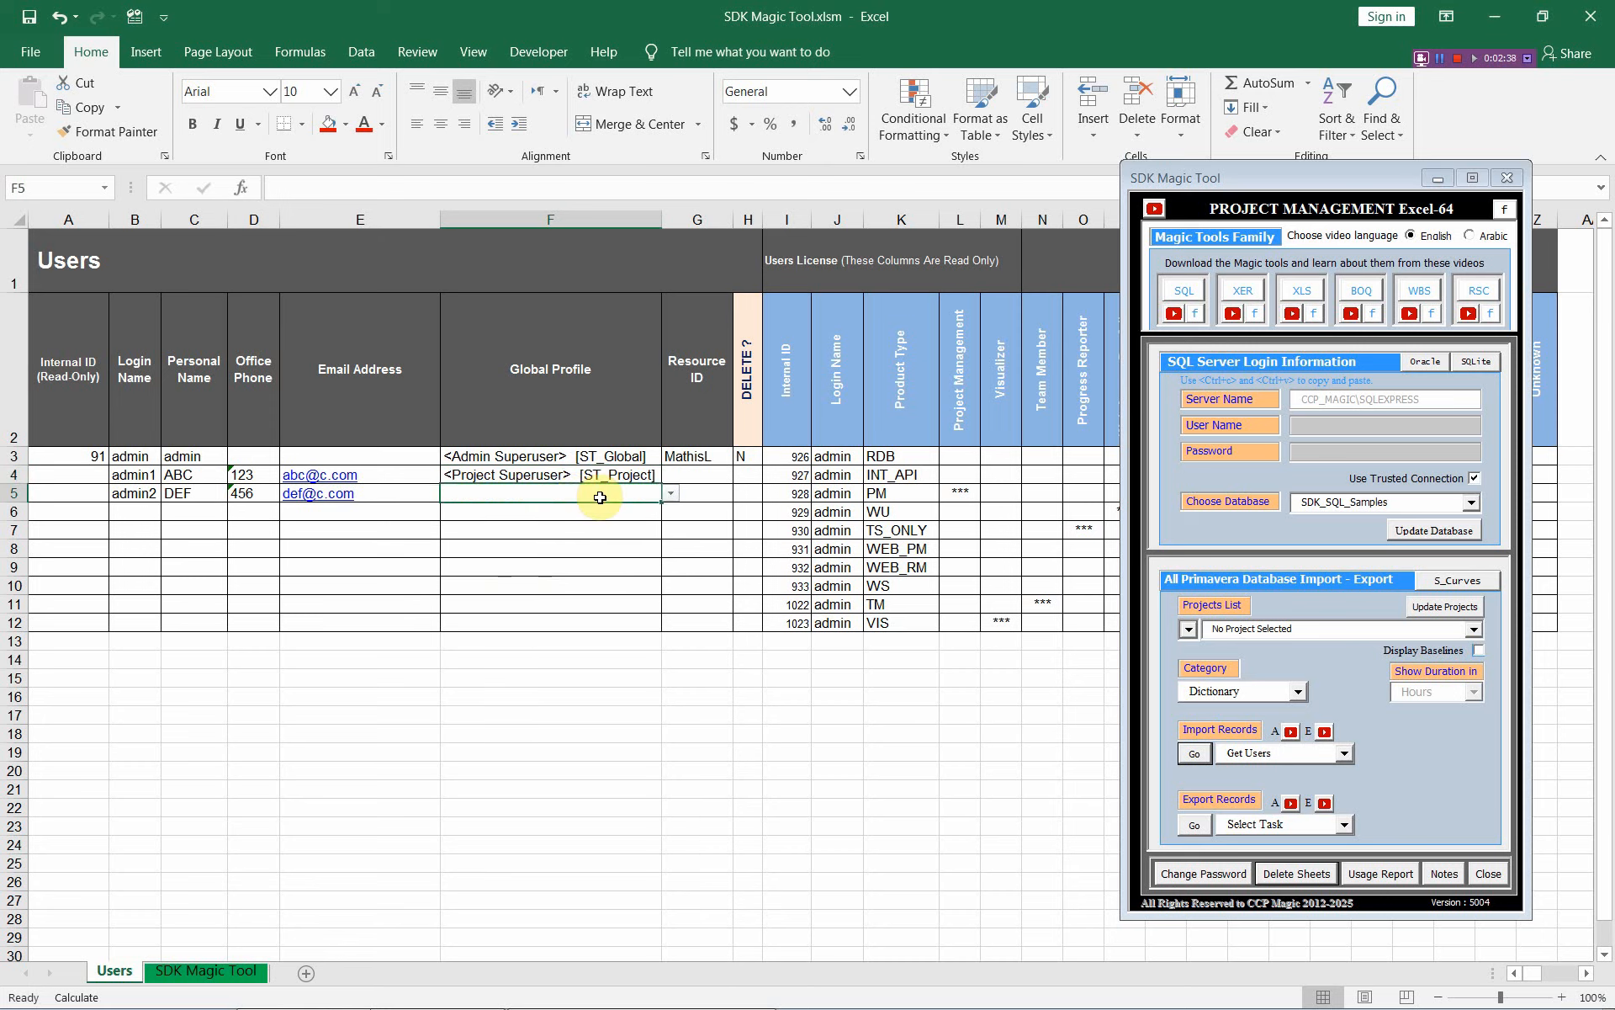
{"action": "left_click", "coordinate": [672, 496]}
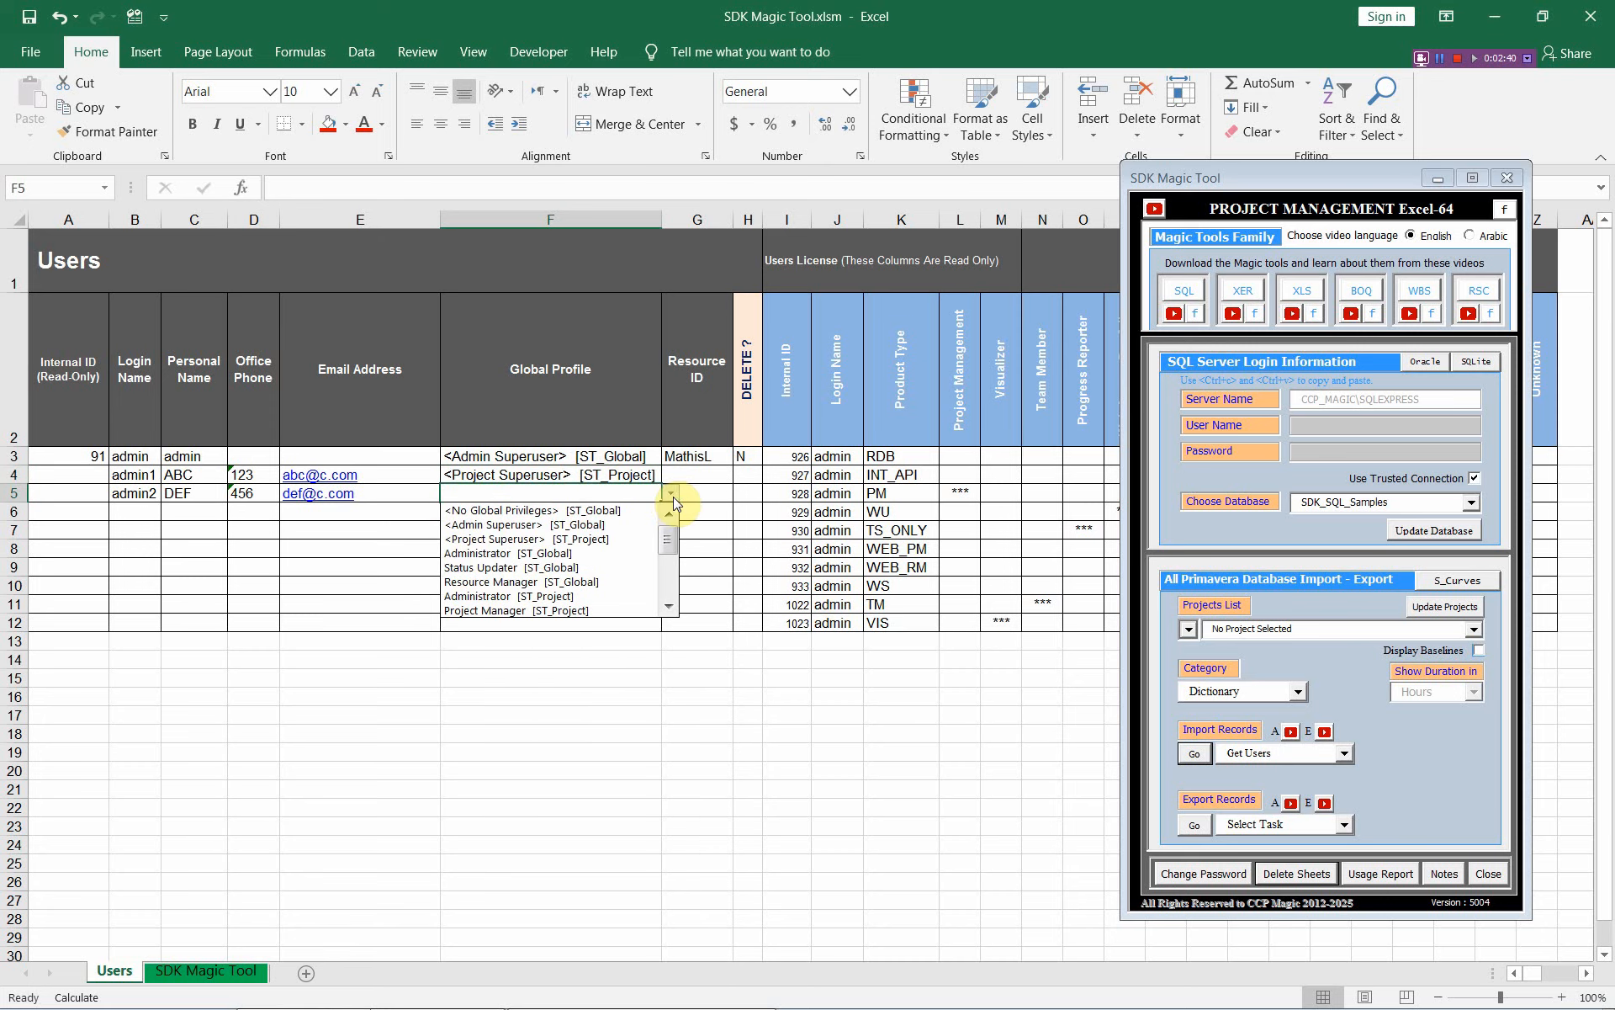
{"action": "left_click", "coordinate": [535, 525]}
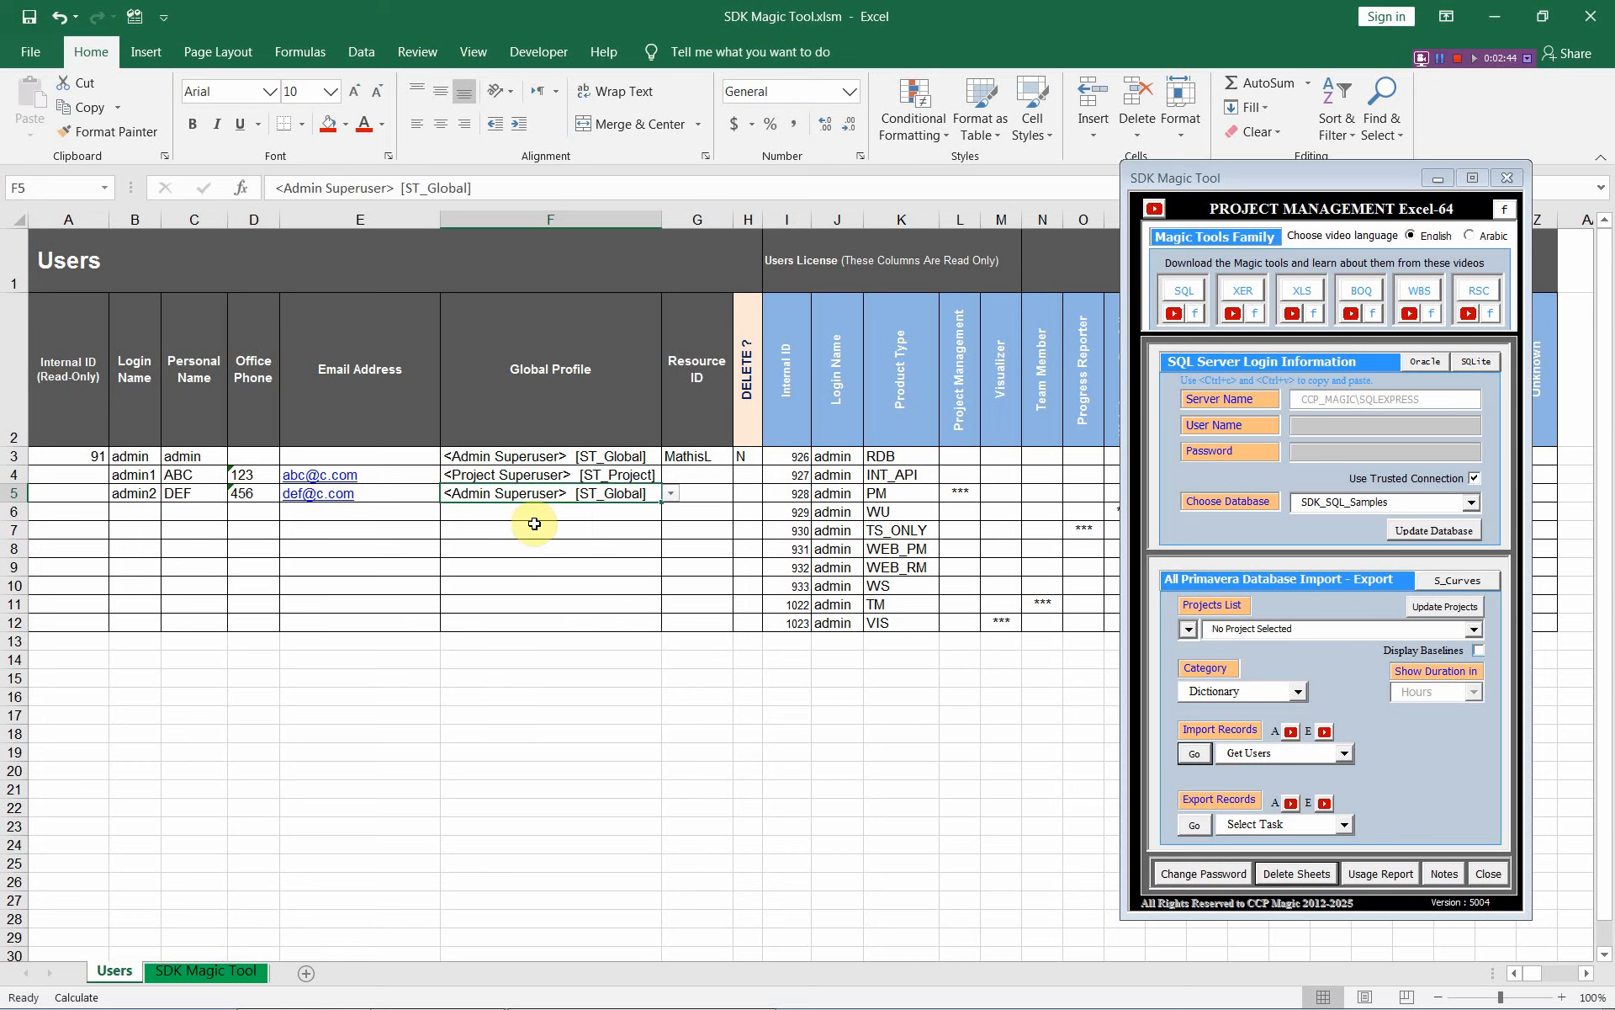
{"action": "left_click", "coordinate": [670, 495]}
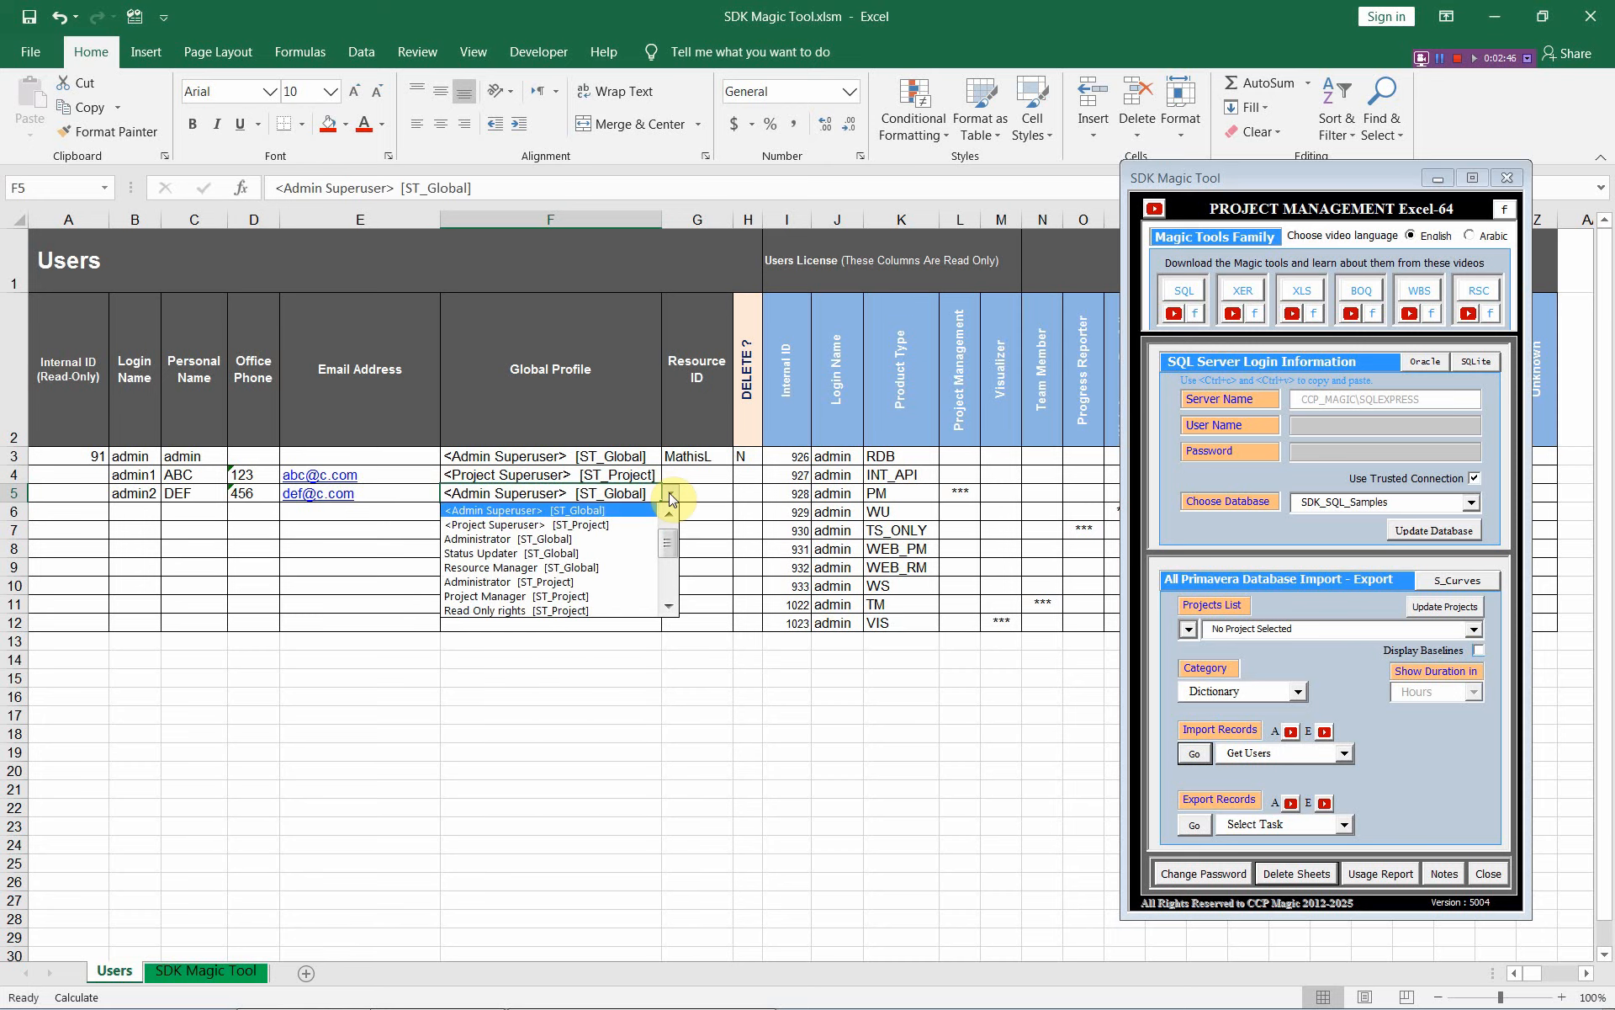
{"action": "left_click", "coordinate": [563, 540]}
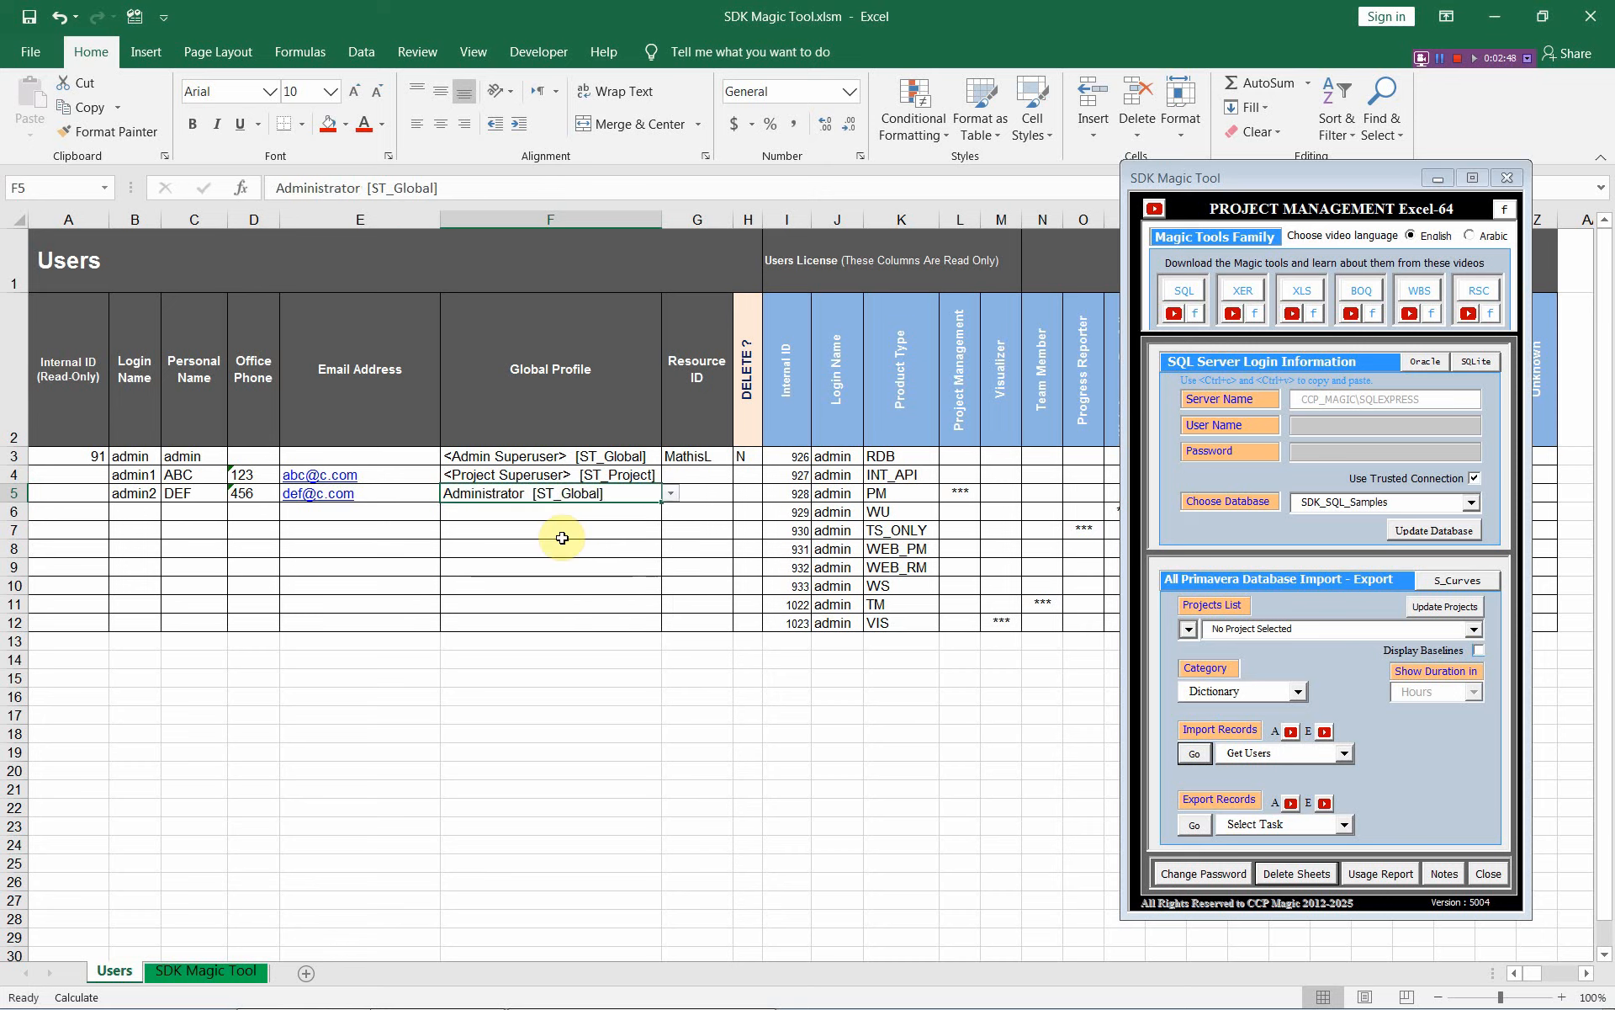
{"action": "left_click", "coordinate": [699, 490]}
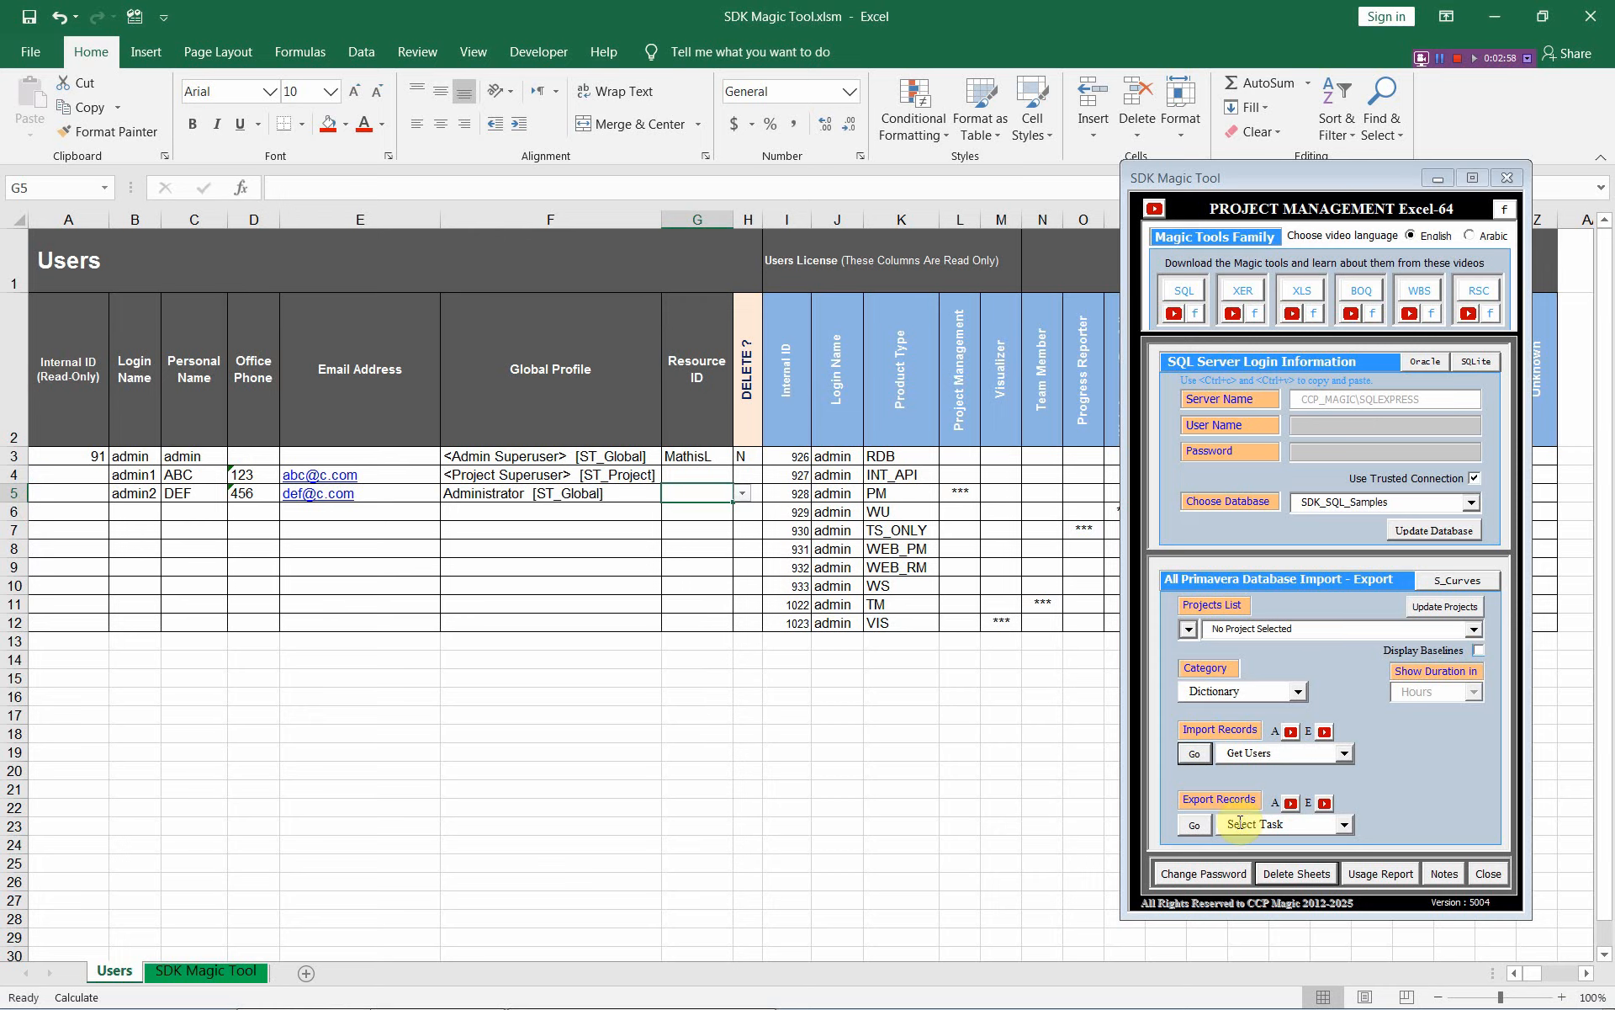
Export the Users sheet records to the SDK_SQL_Samples database with the Set Users task.
{"action": "left_click", "coordinate": [1345, 824]}
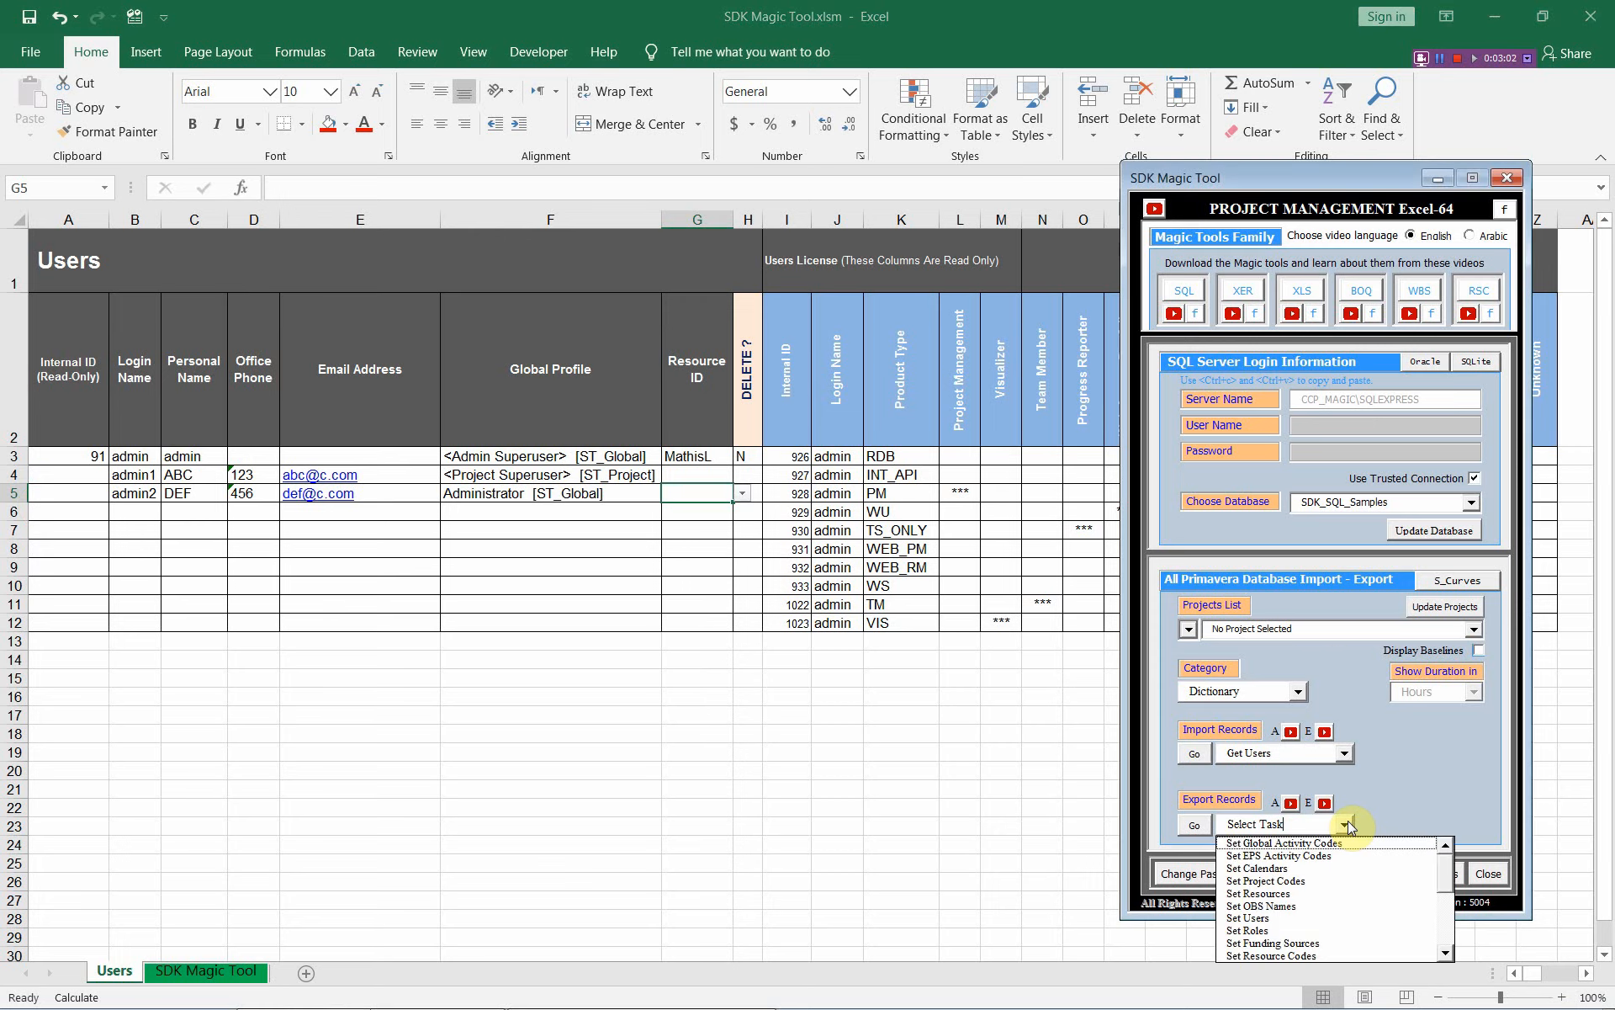
{"action": "left_click", "coordinate": [1306, 917]}
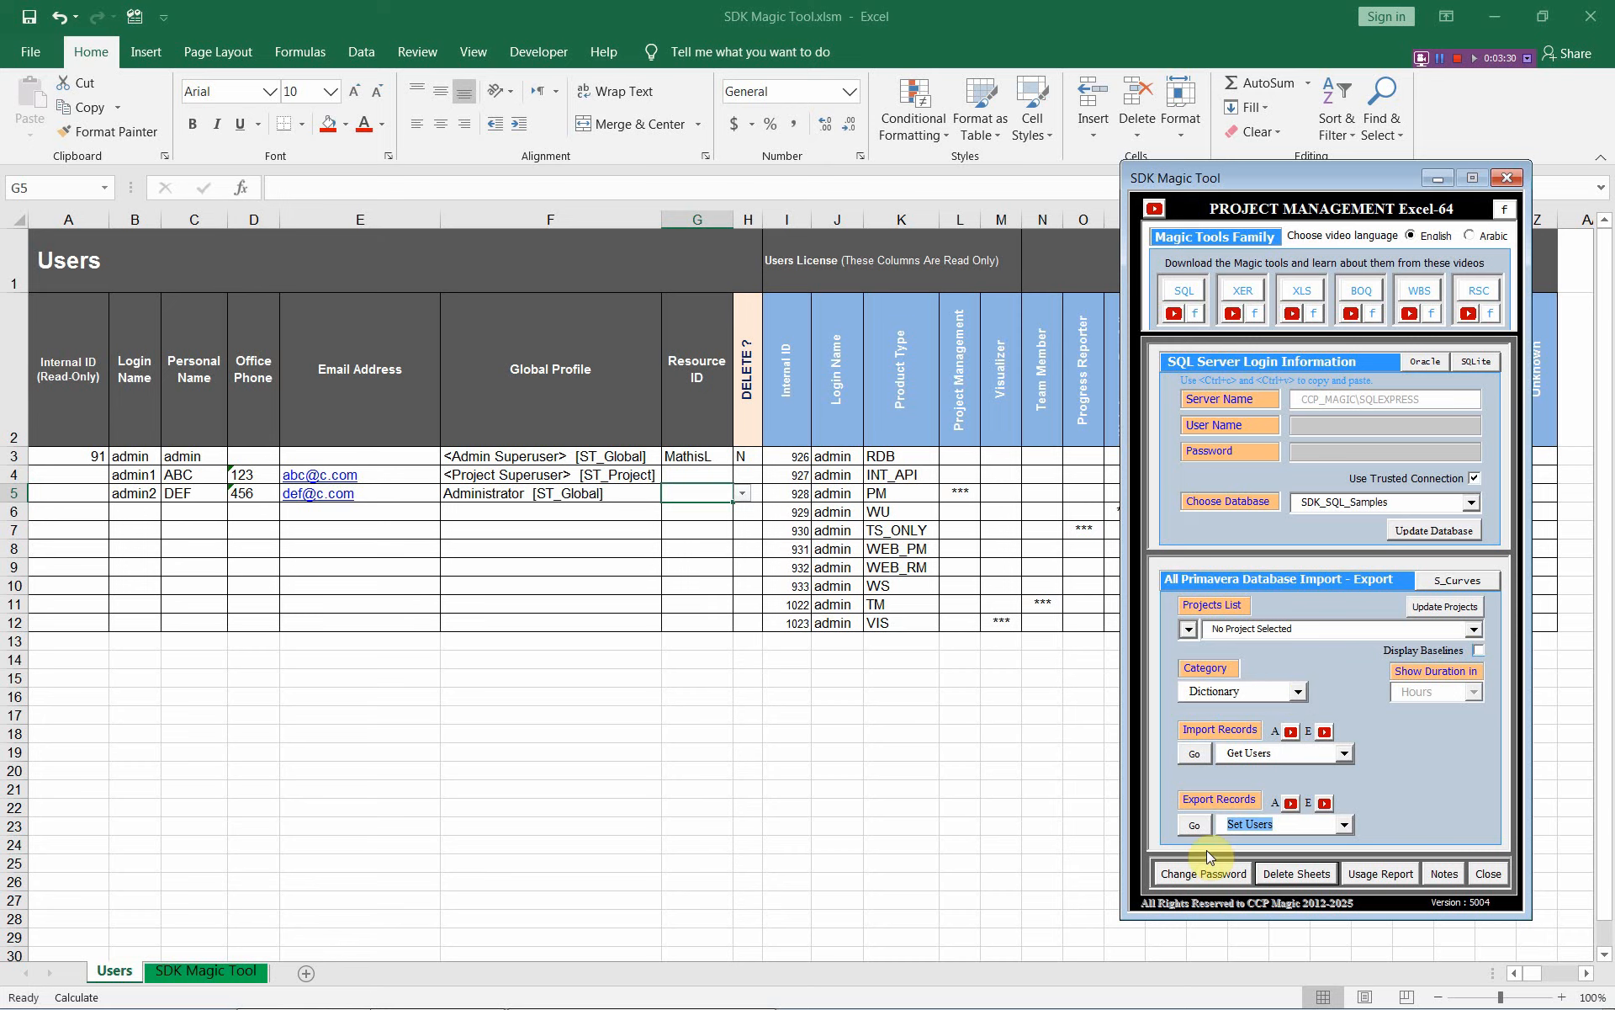
{"action": "left_click", "coordinate": [1195, 824]}
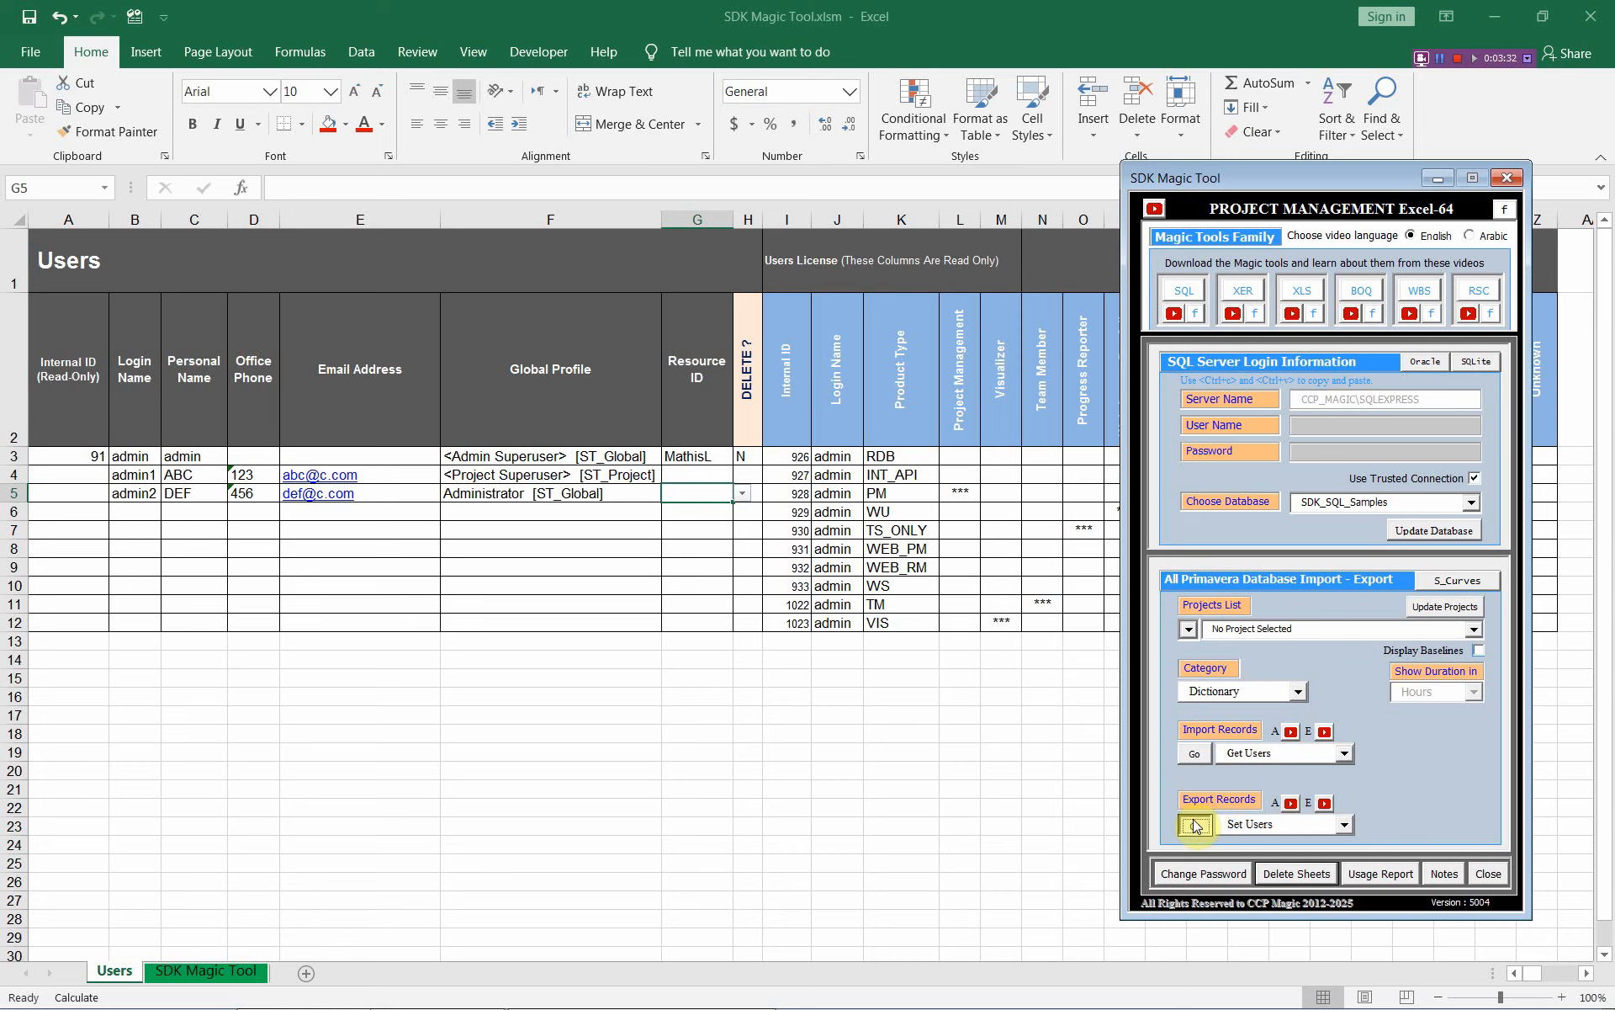
{"action": "left_click", "coordinate": [1195, 824]}
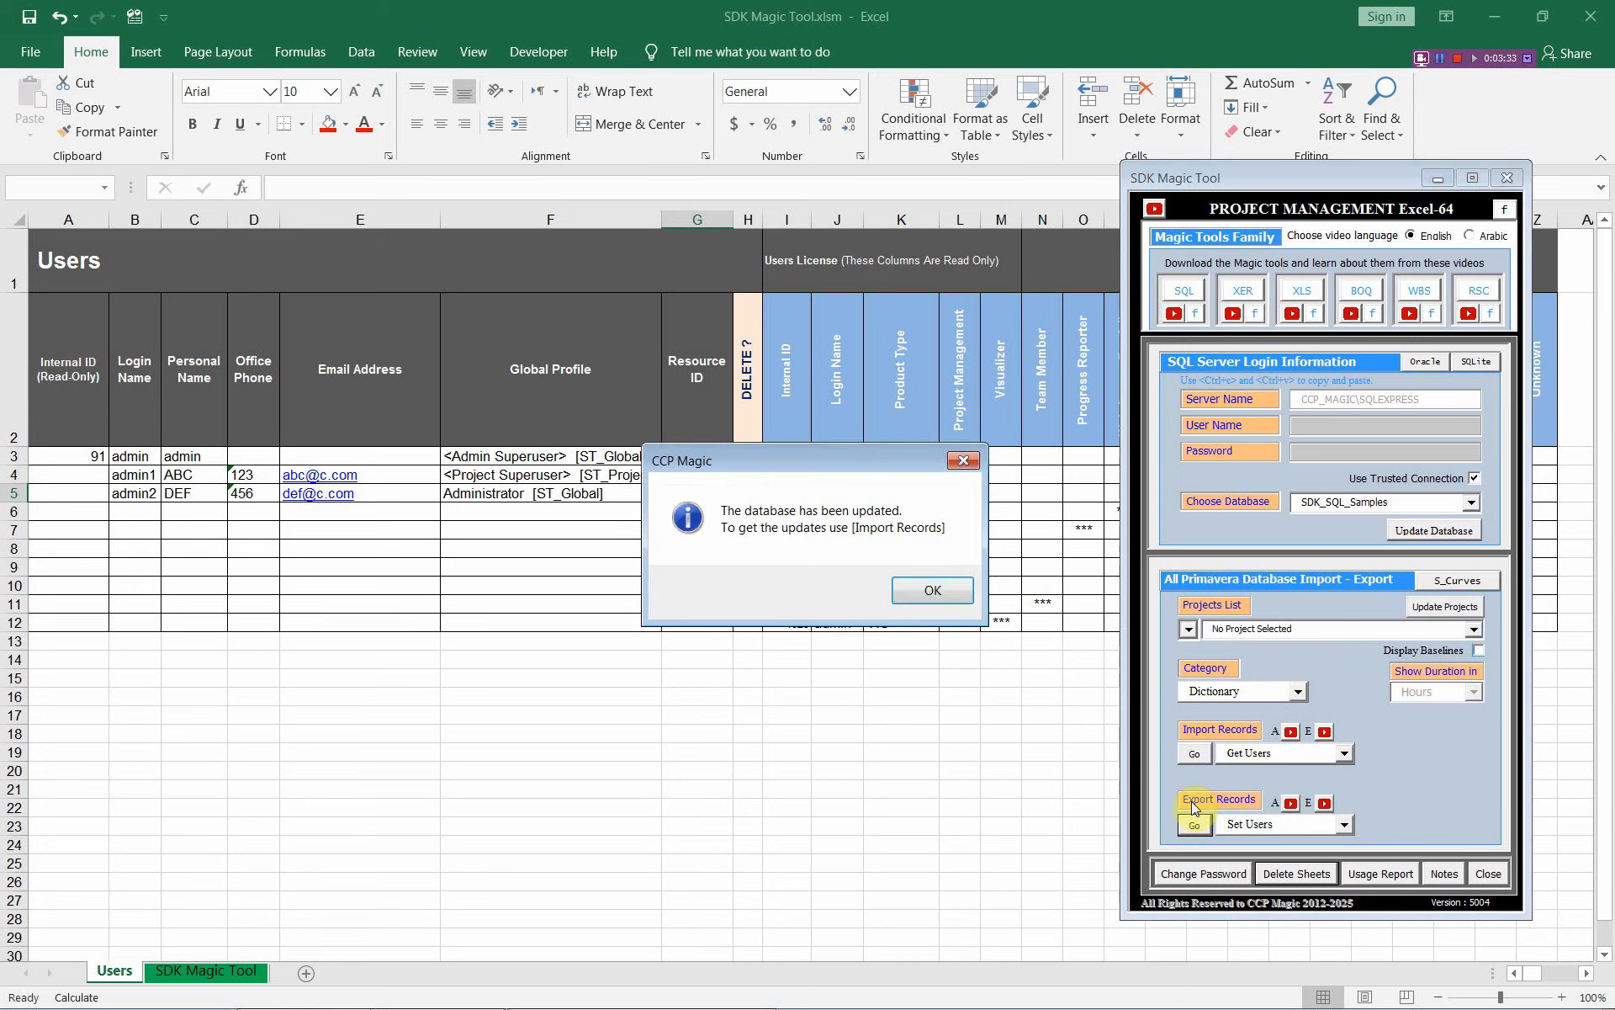
{"action": "left_click", "coordinate": [917, 591]}
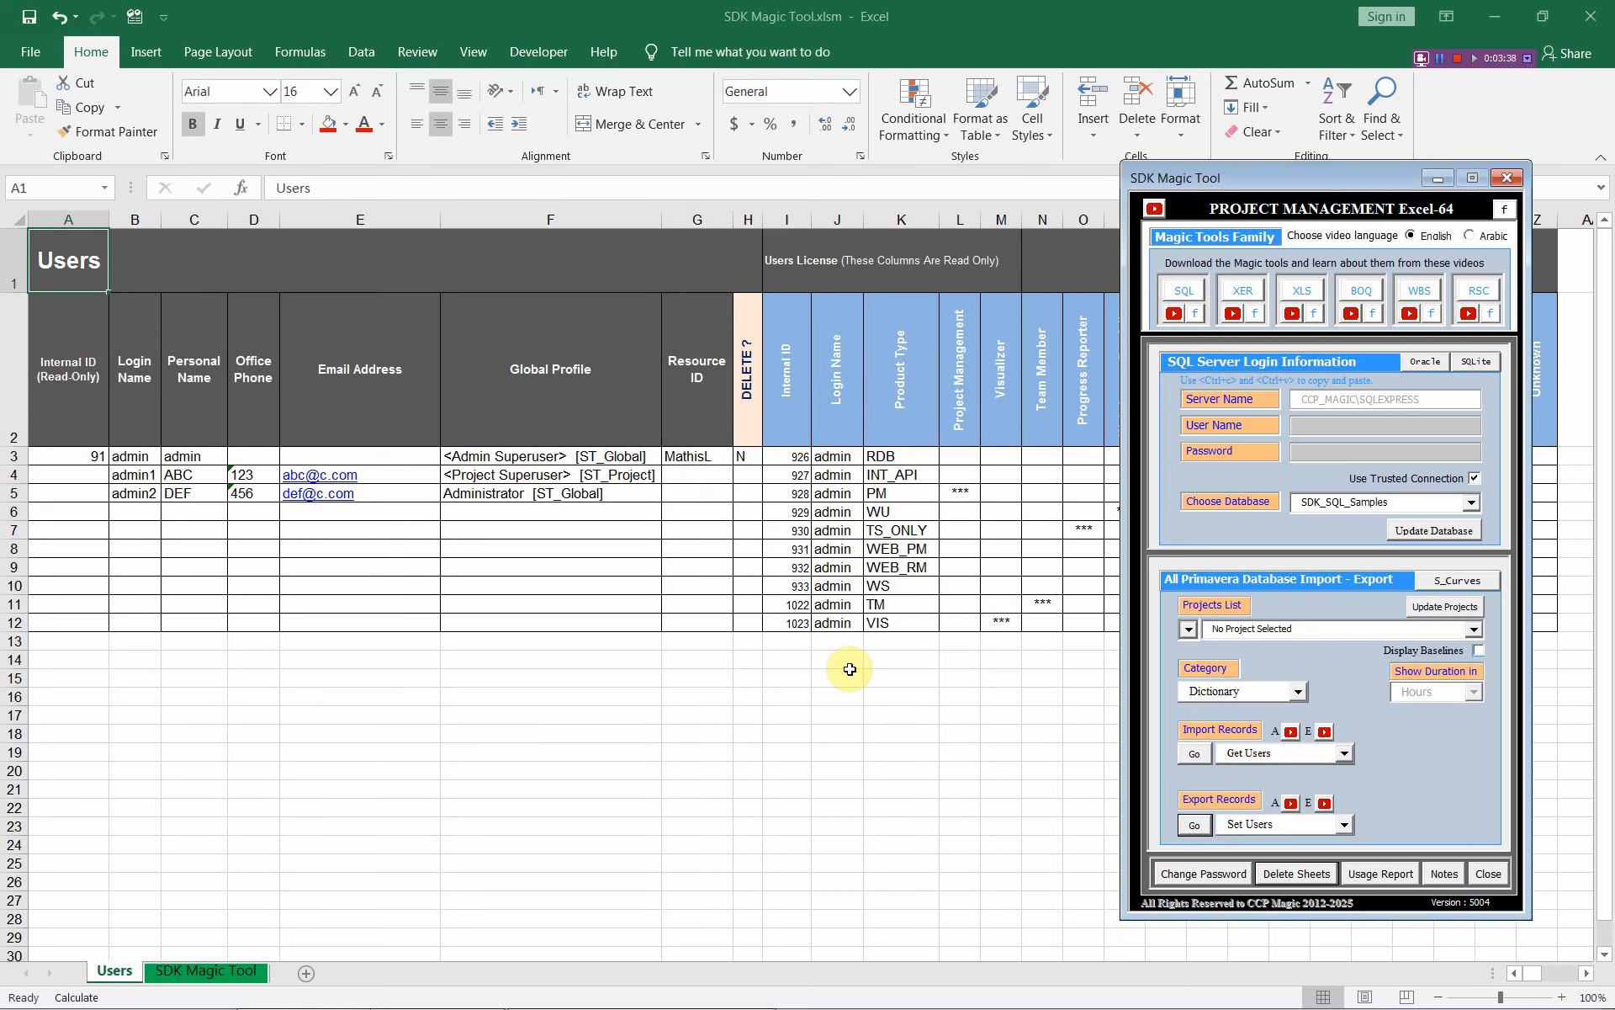
Import the users again with Get Users and select the internal IDs of admin1 and admin2 in A4:A5.
{"action": "left_click", "coordinate": [1196, 754]}
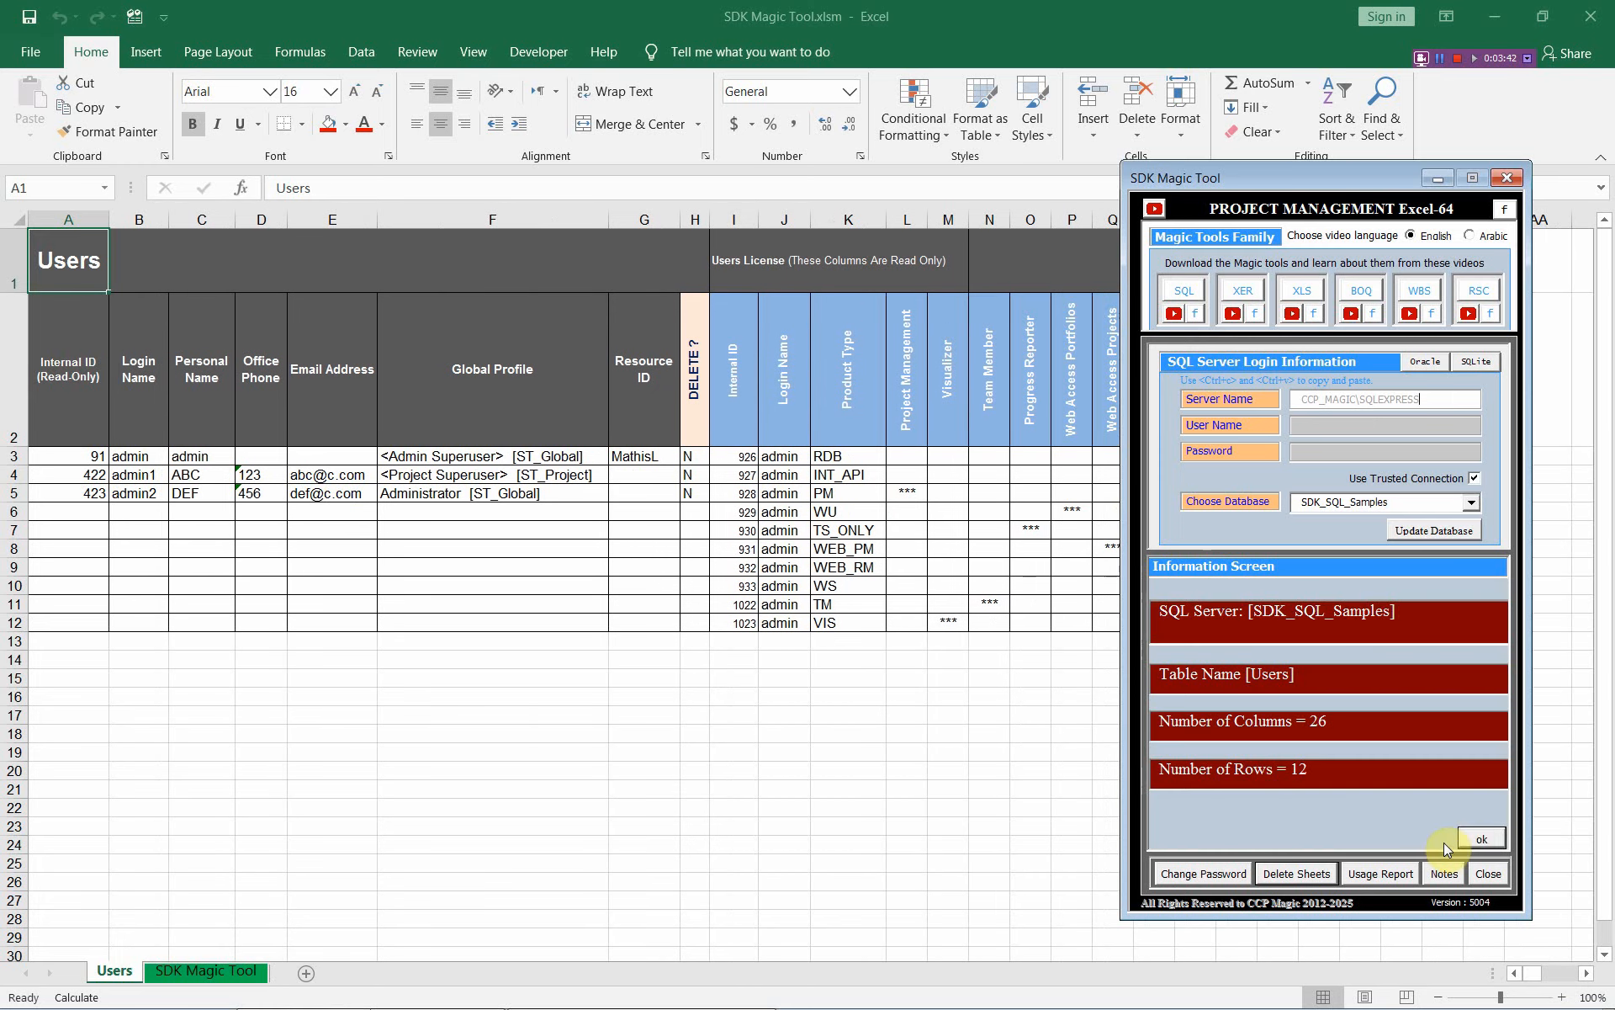
{"action": "left_click", "coordinate": [1476, 838]}
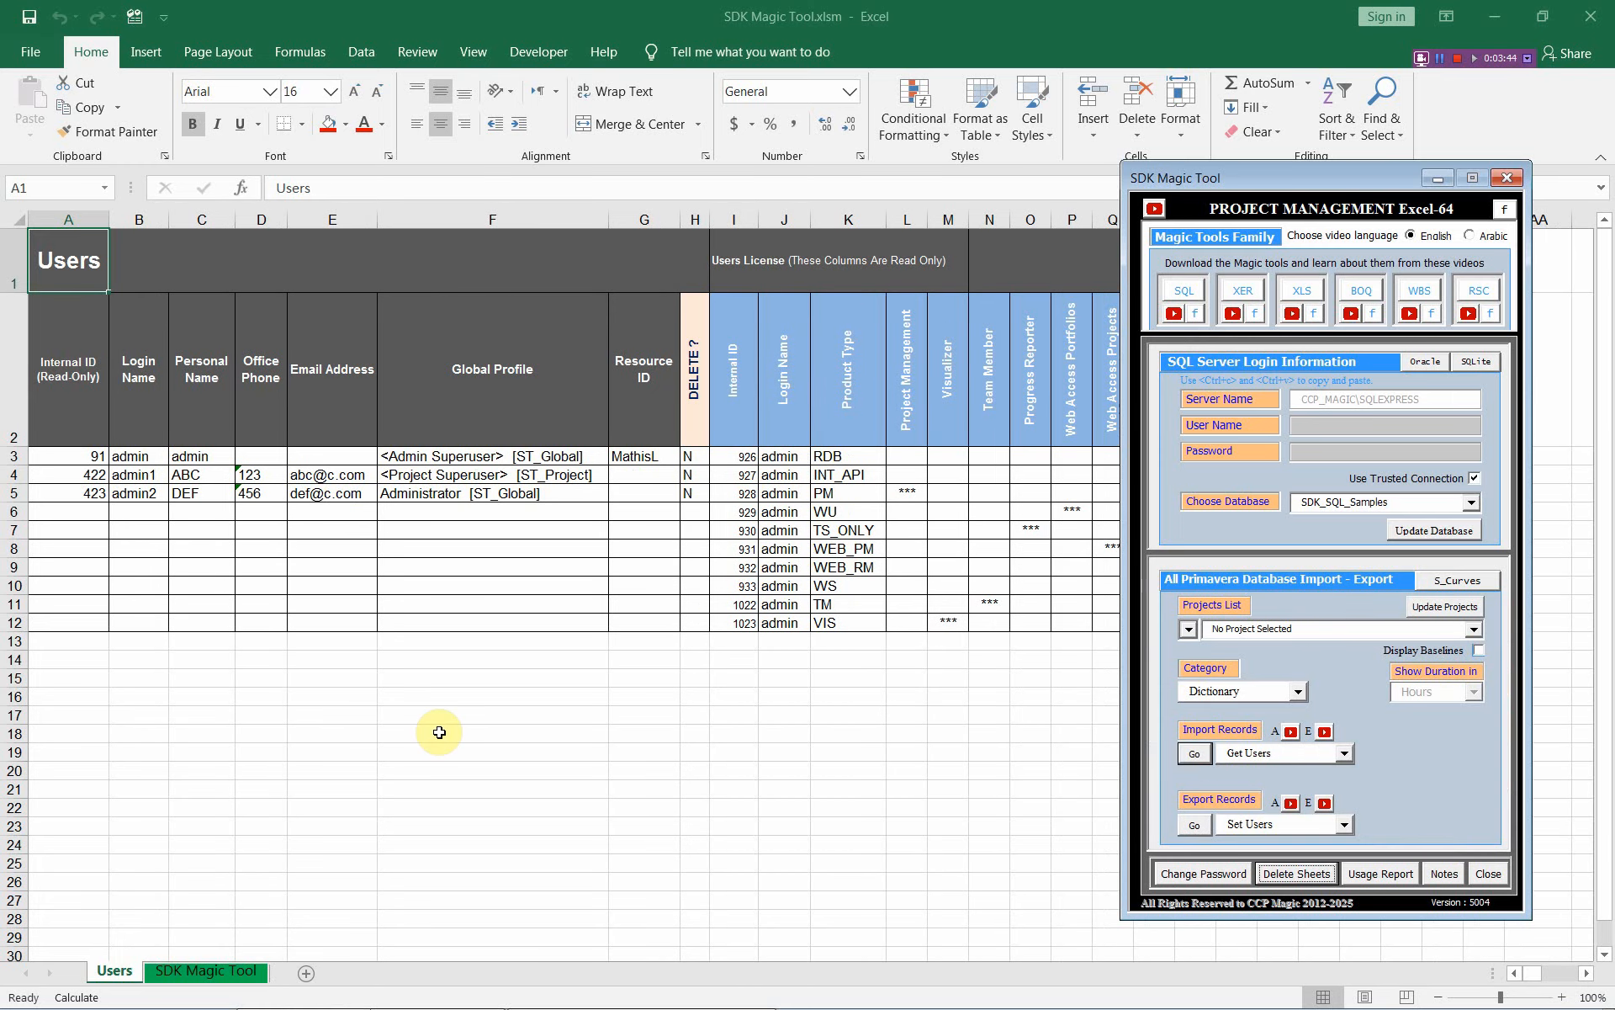
{"action": "left_click", "coordinate": [68, 477]}
{"action": "left_click_drag", "start_coordinate": [67, 477], "coordinate": [67, 486]}
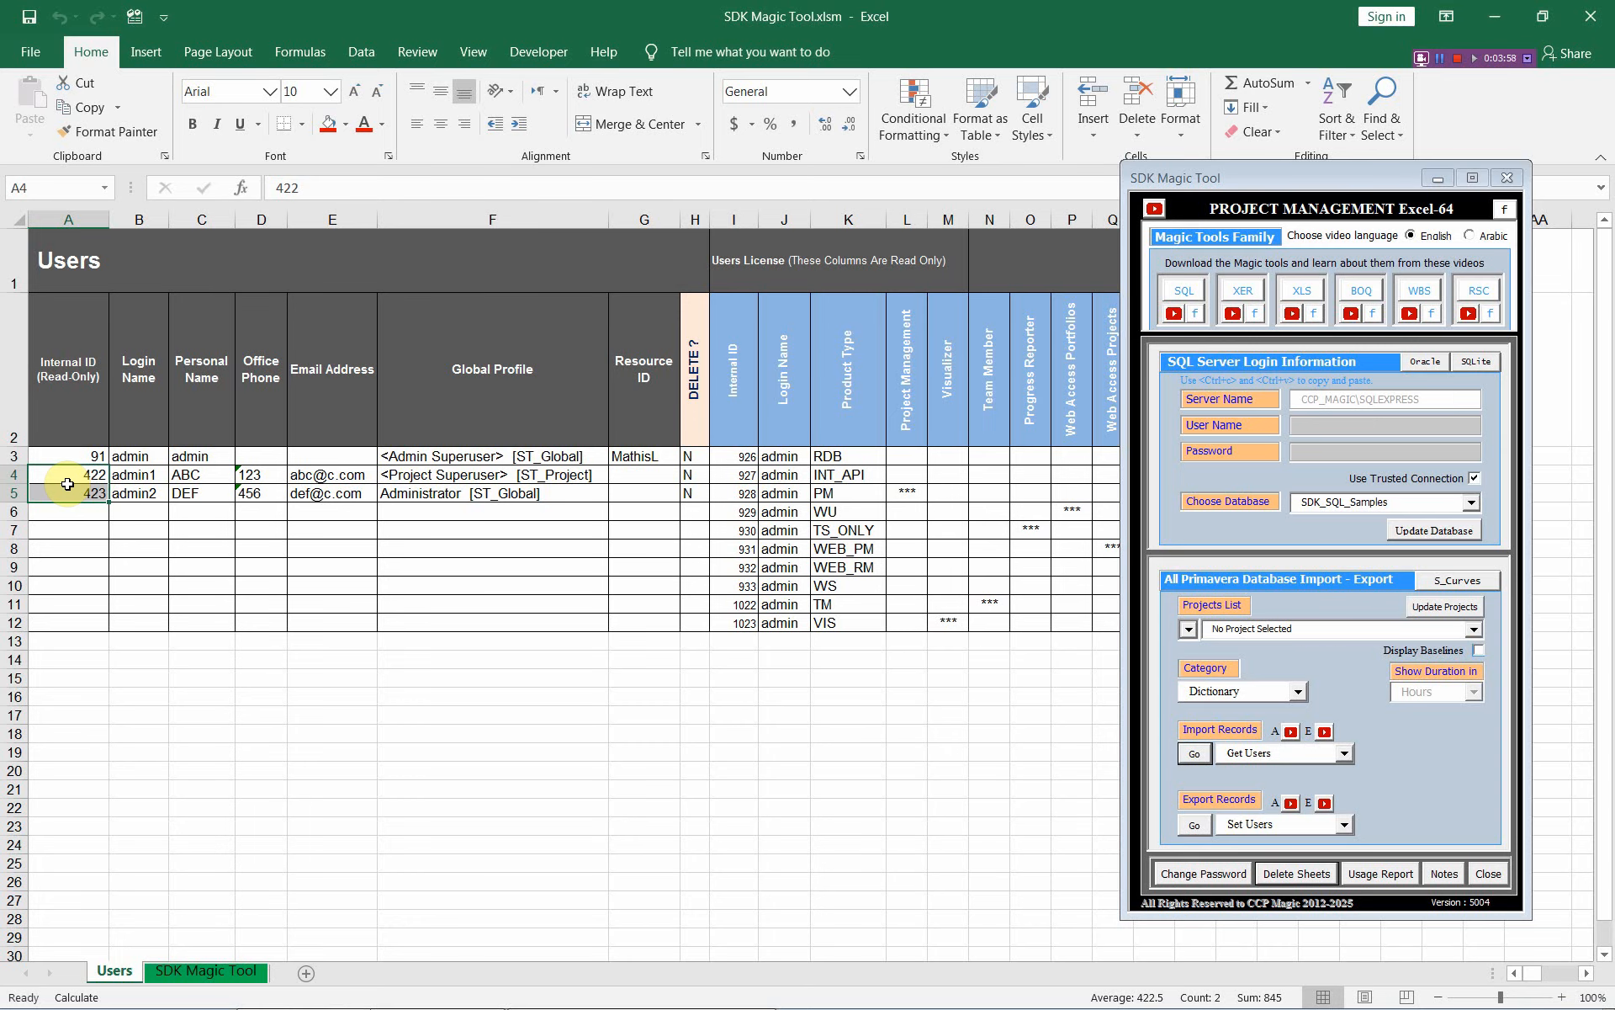
Switch to Primavera P6 Professional and refresh its data.
{"action": "key", "text": "alt+Tab"}
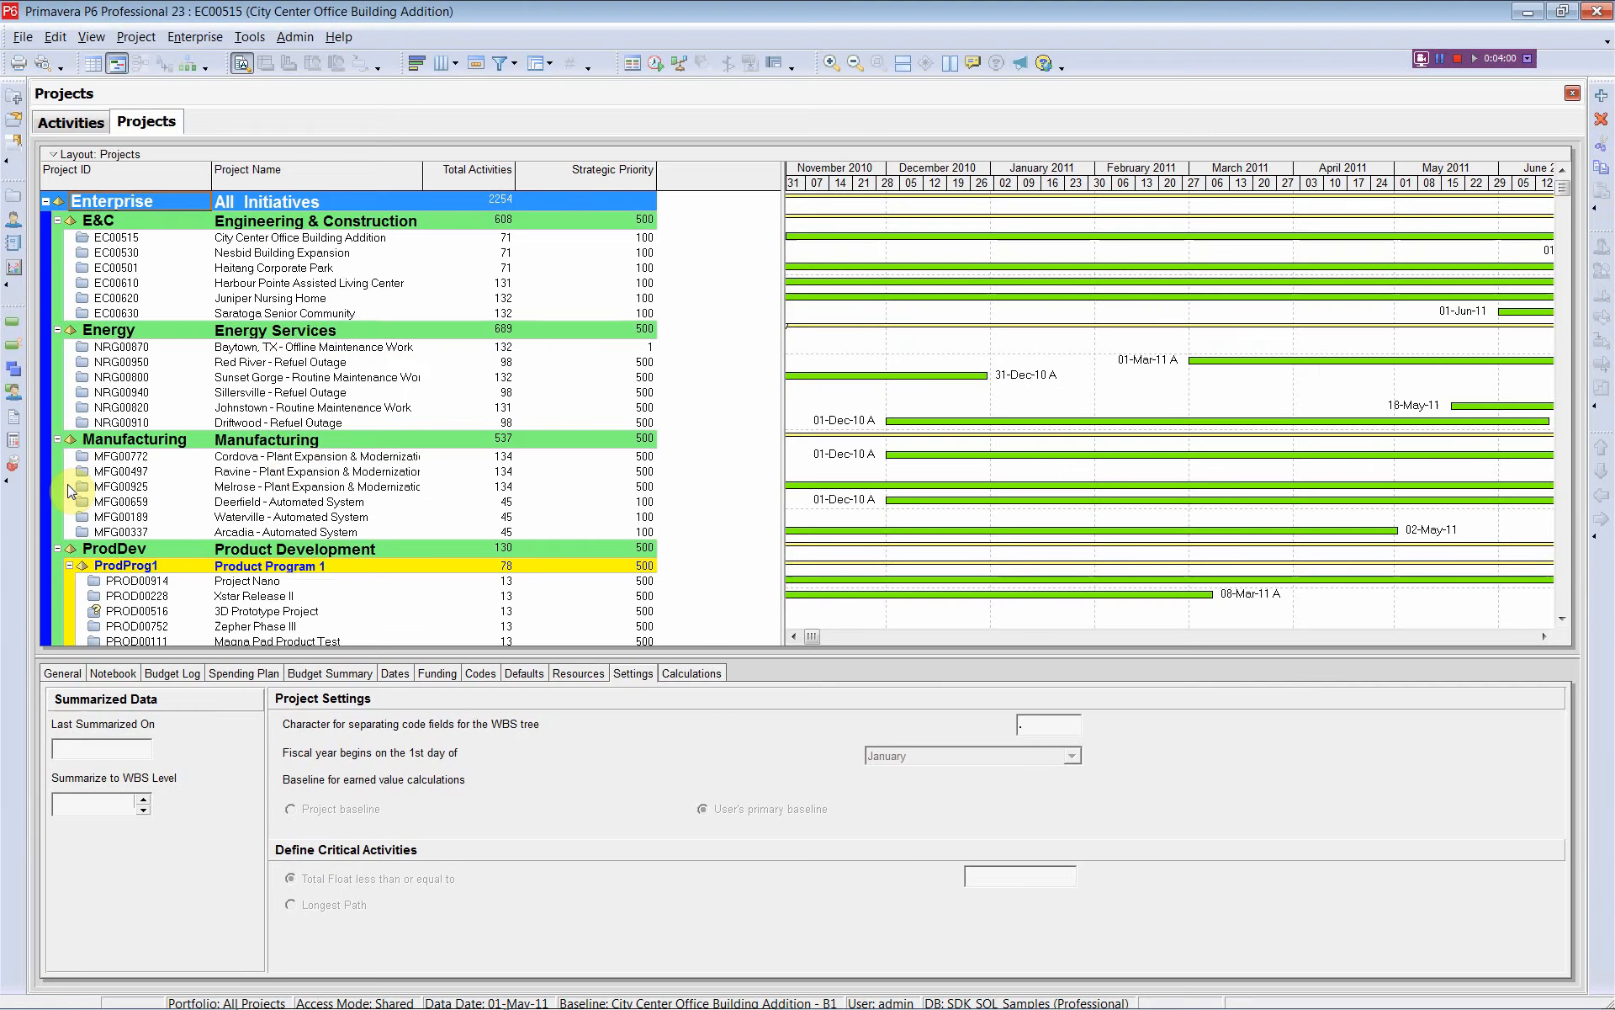
{"action": "left_click", "coordinate": [22, 37]}
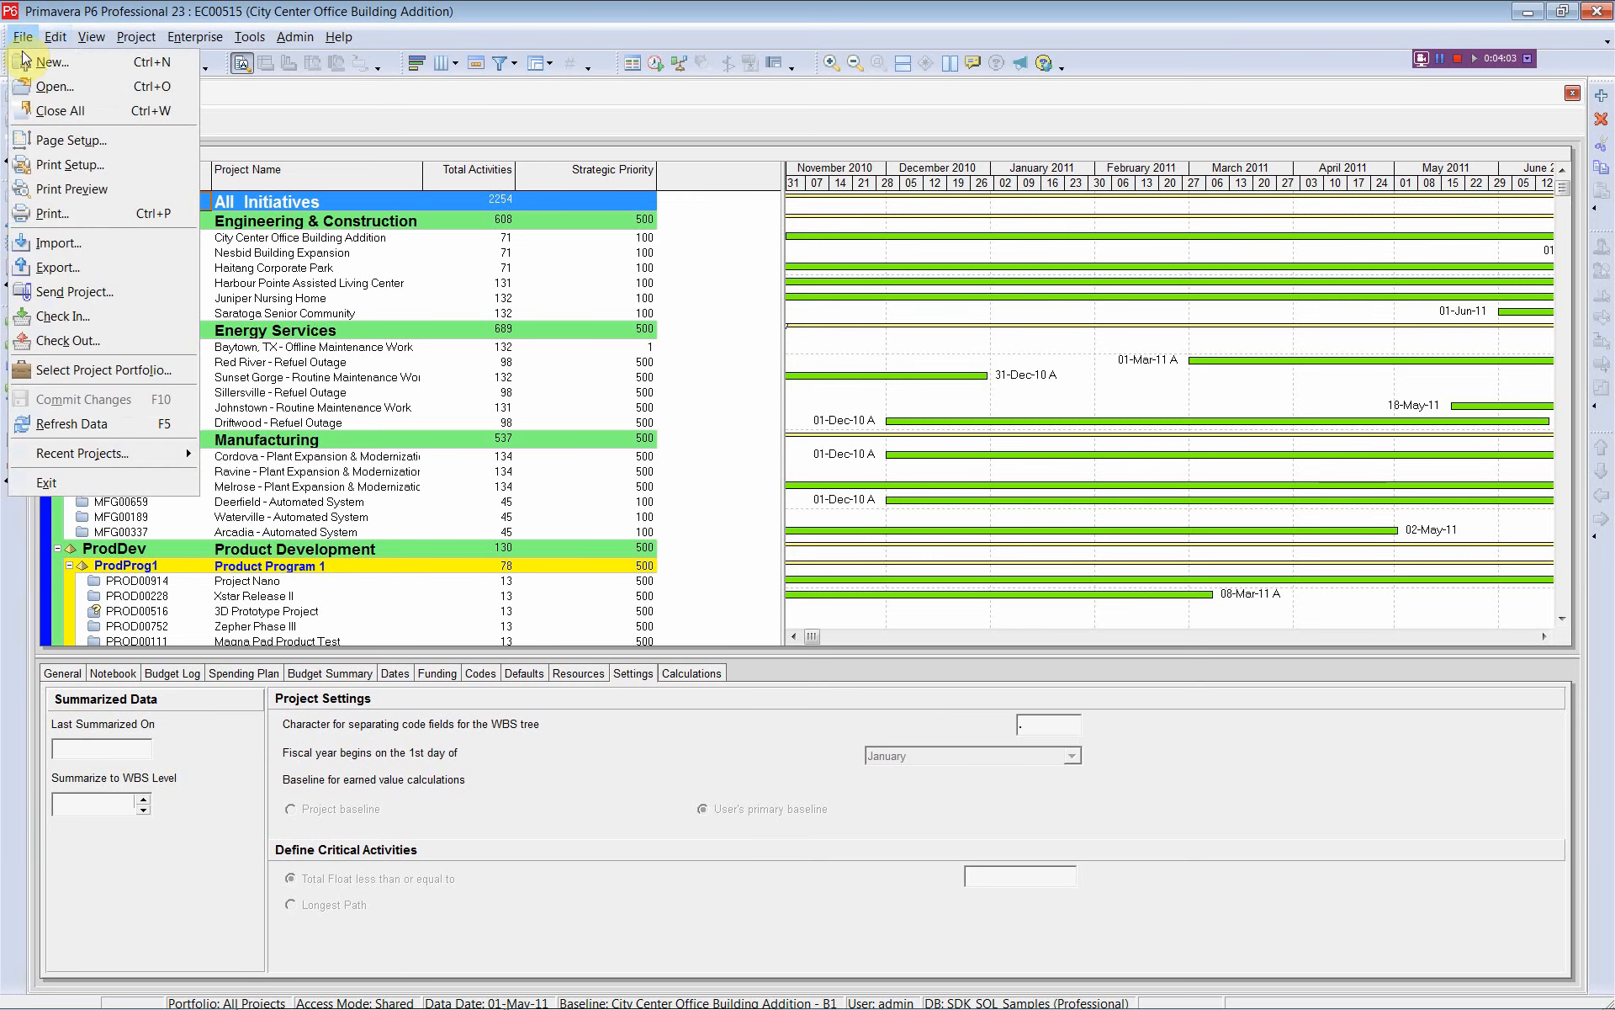
{"action": "left_click", "coordinate": [44, 423]}
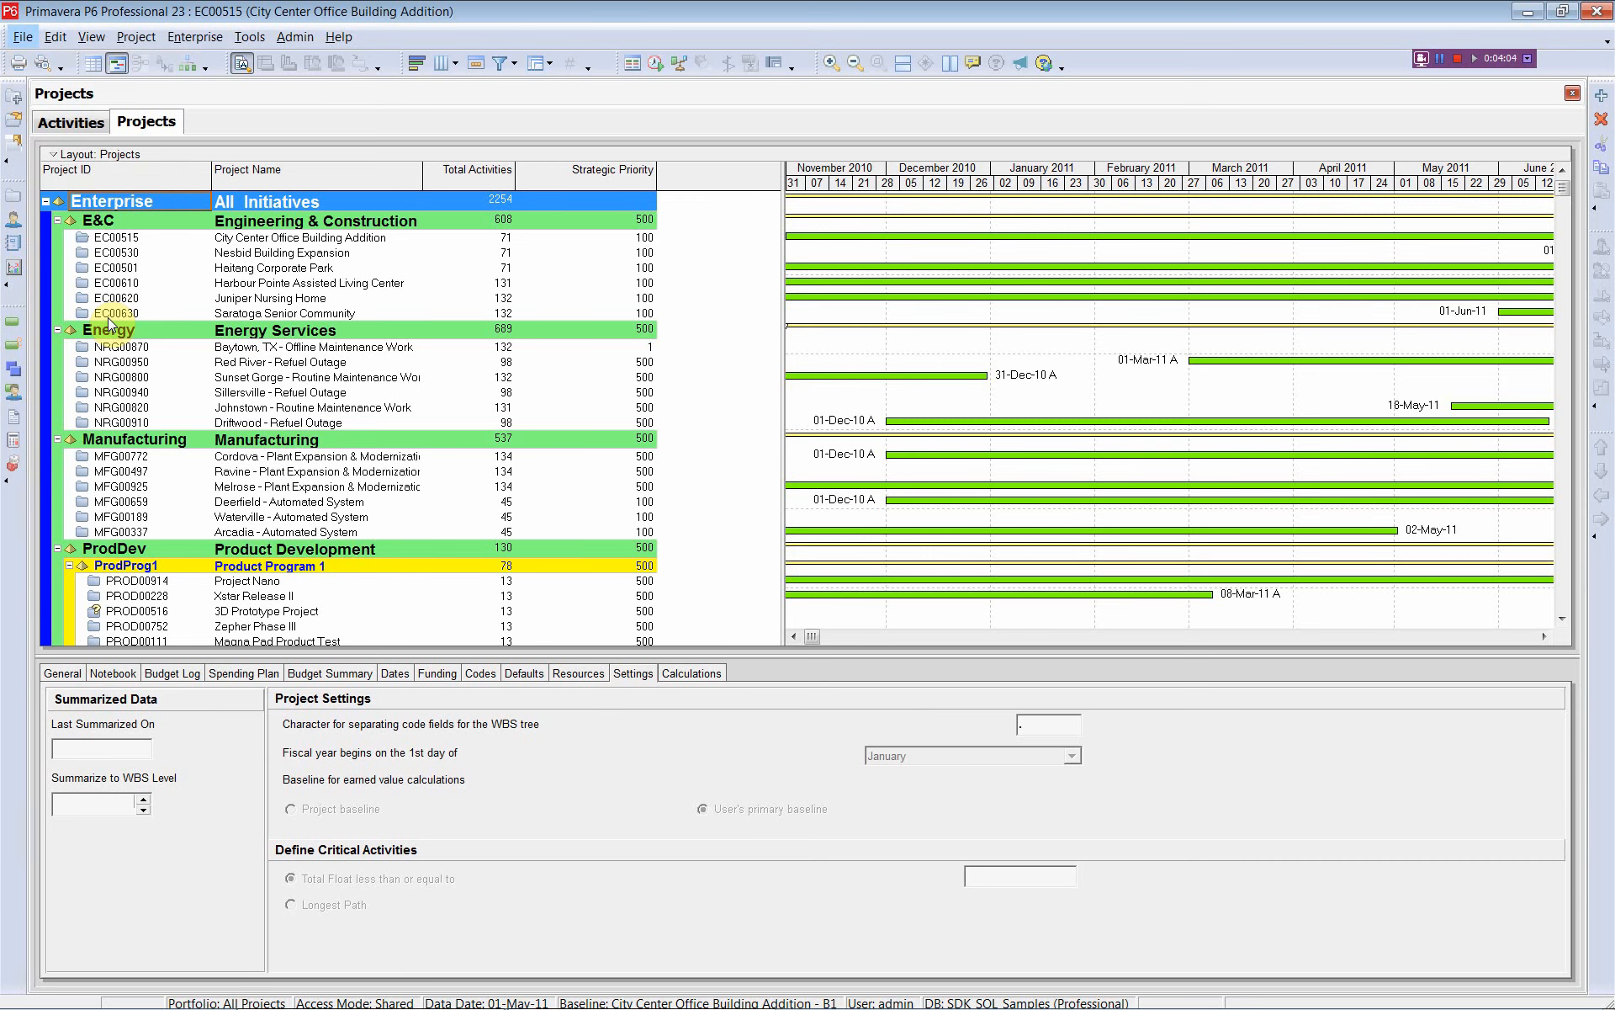
Open the Users list and check the contact details of admin1 and admin2, then close the list.
{"action": "left_click", "coordinate": [295, 37]}
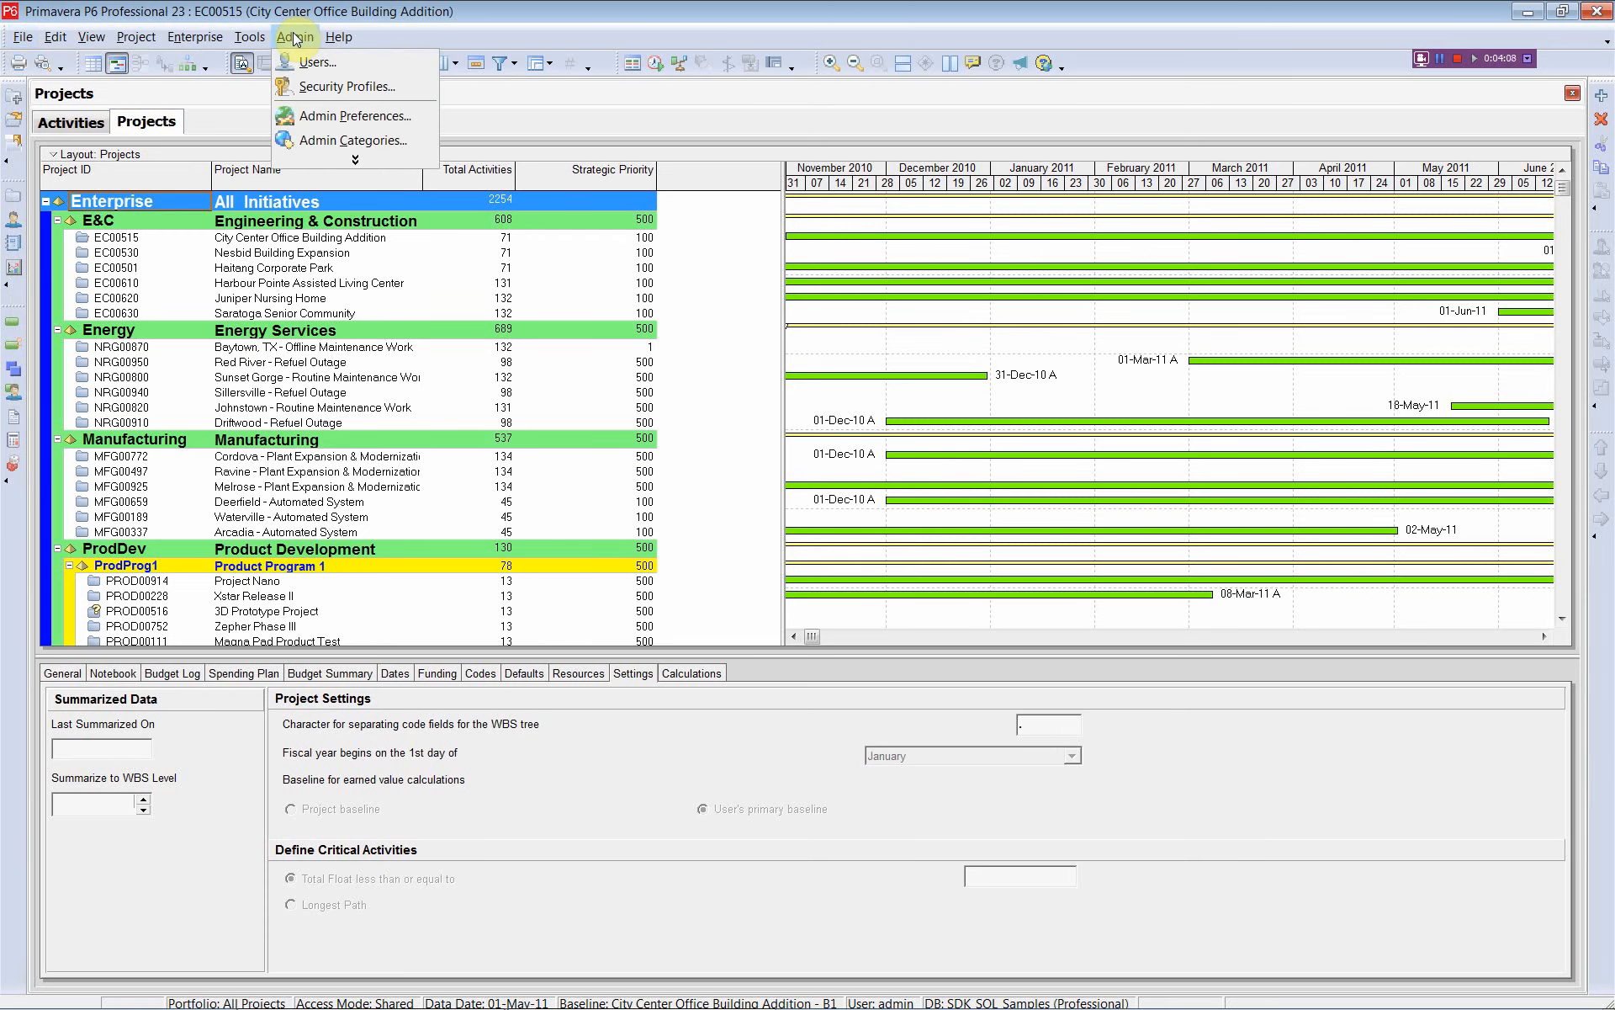
{"action": "left_click", "coordinate": [312, 67]}
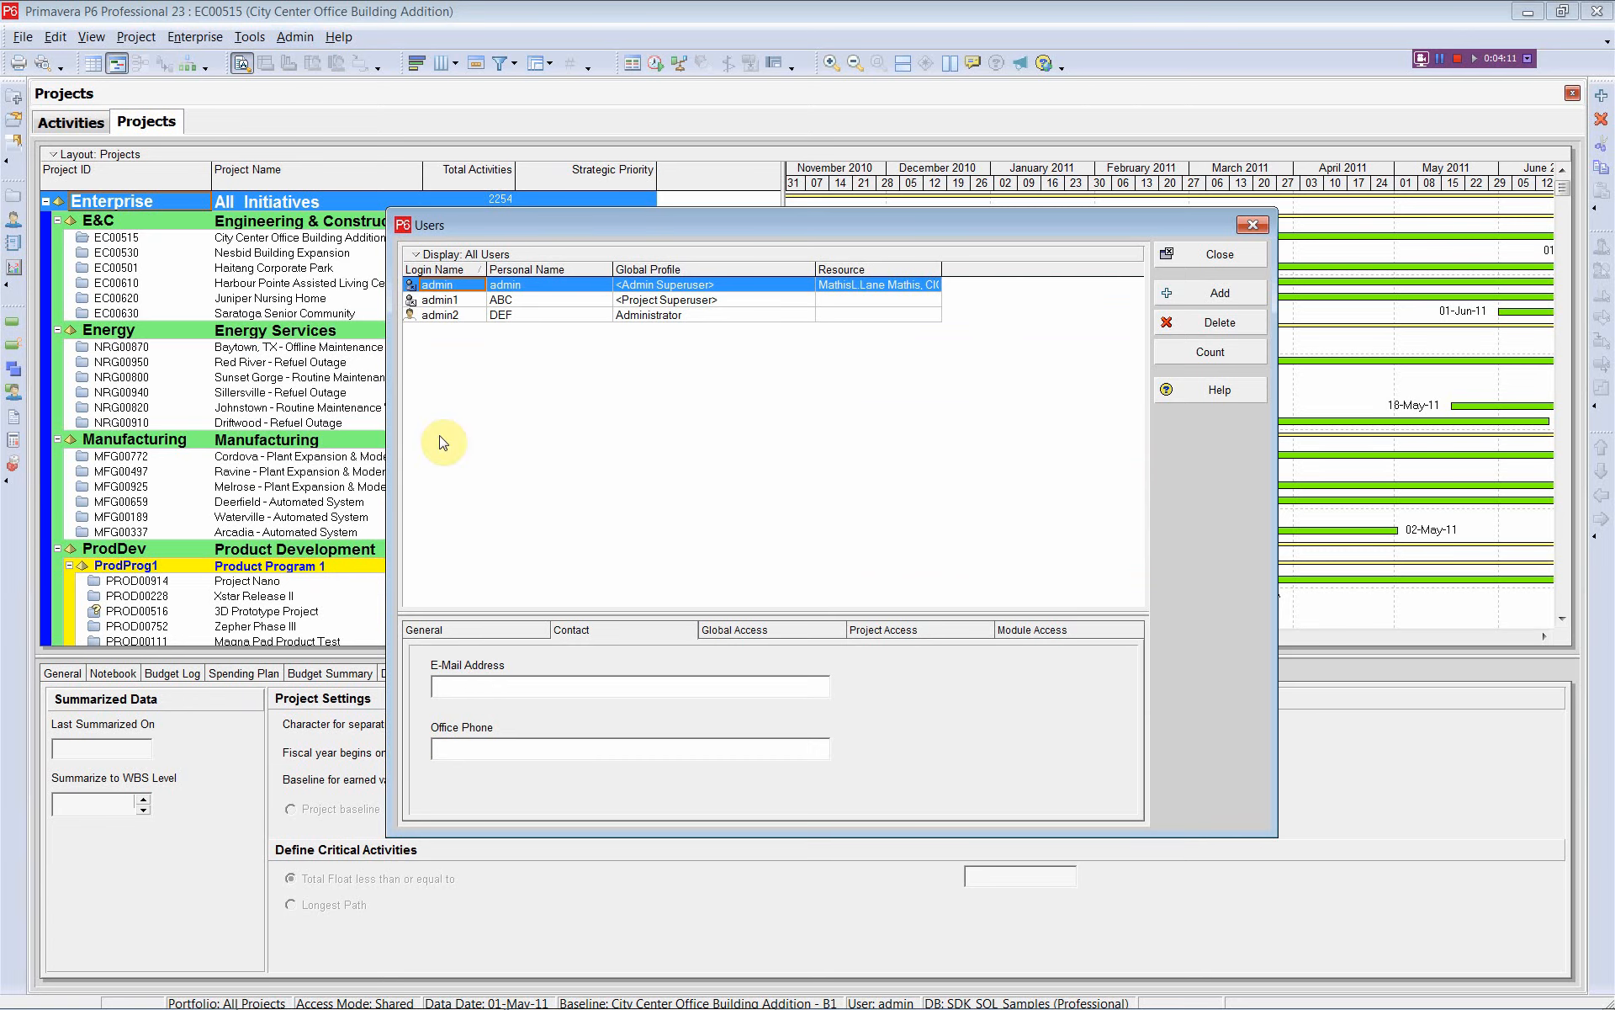
{"action": "left_click", "coordinate": [436, 301]}
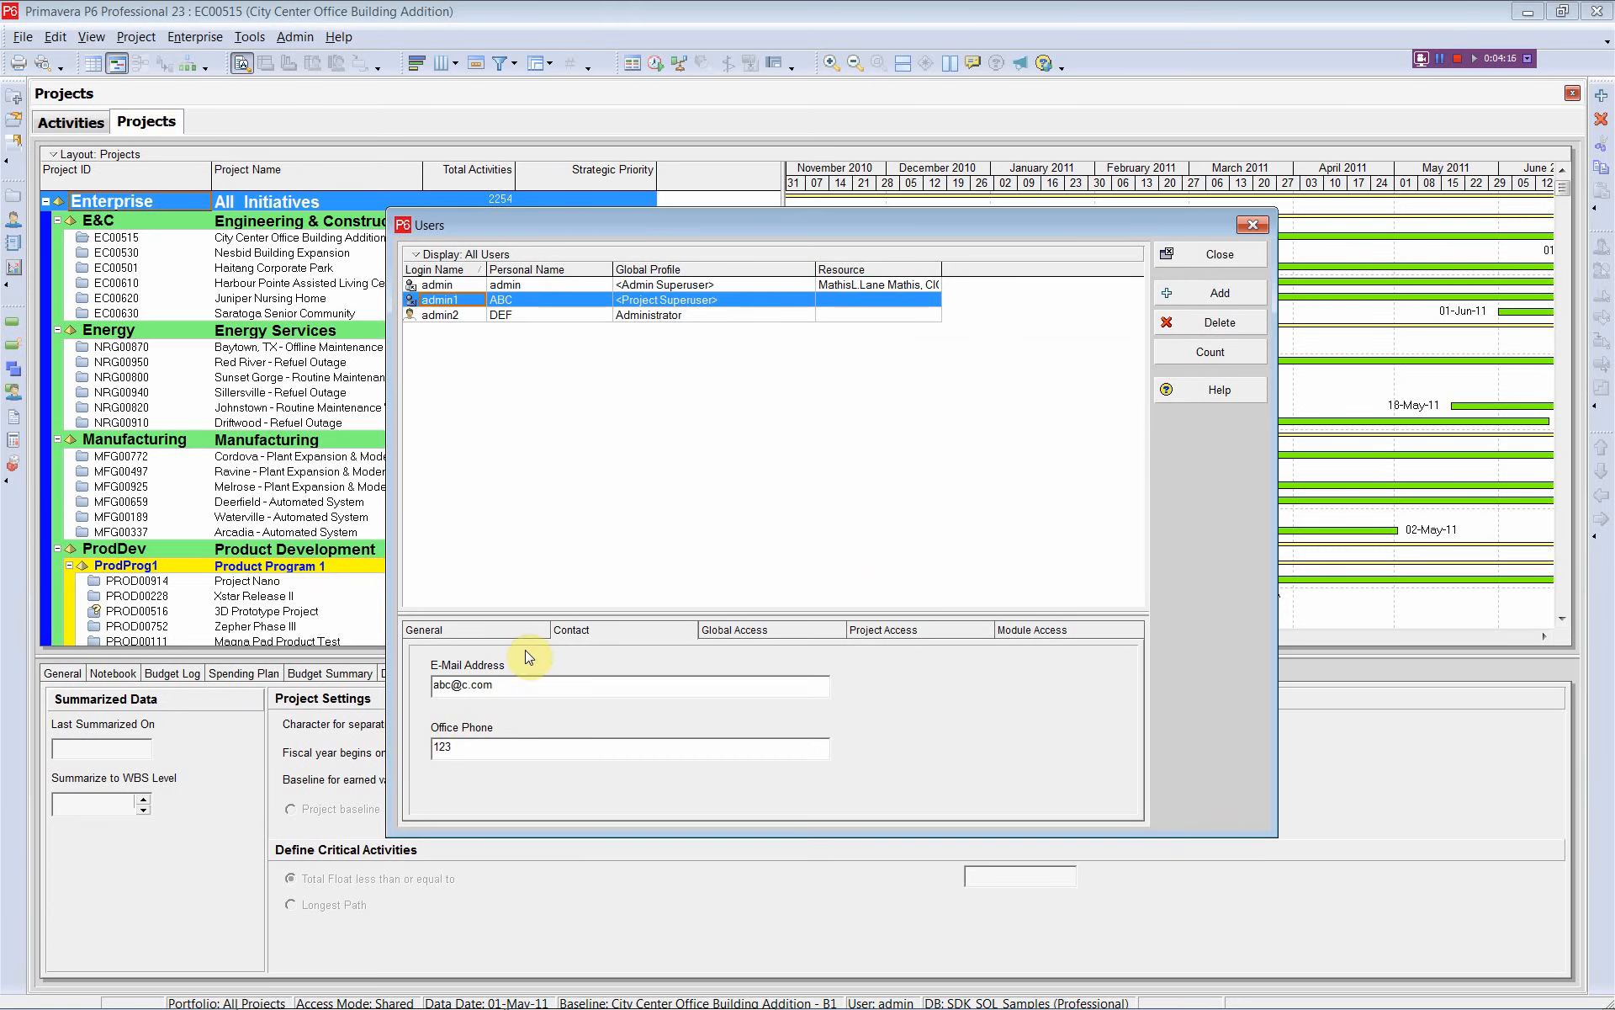
{"action": "left_click", "coordinate": [457, 318]}
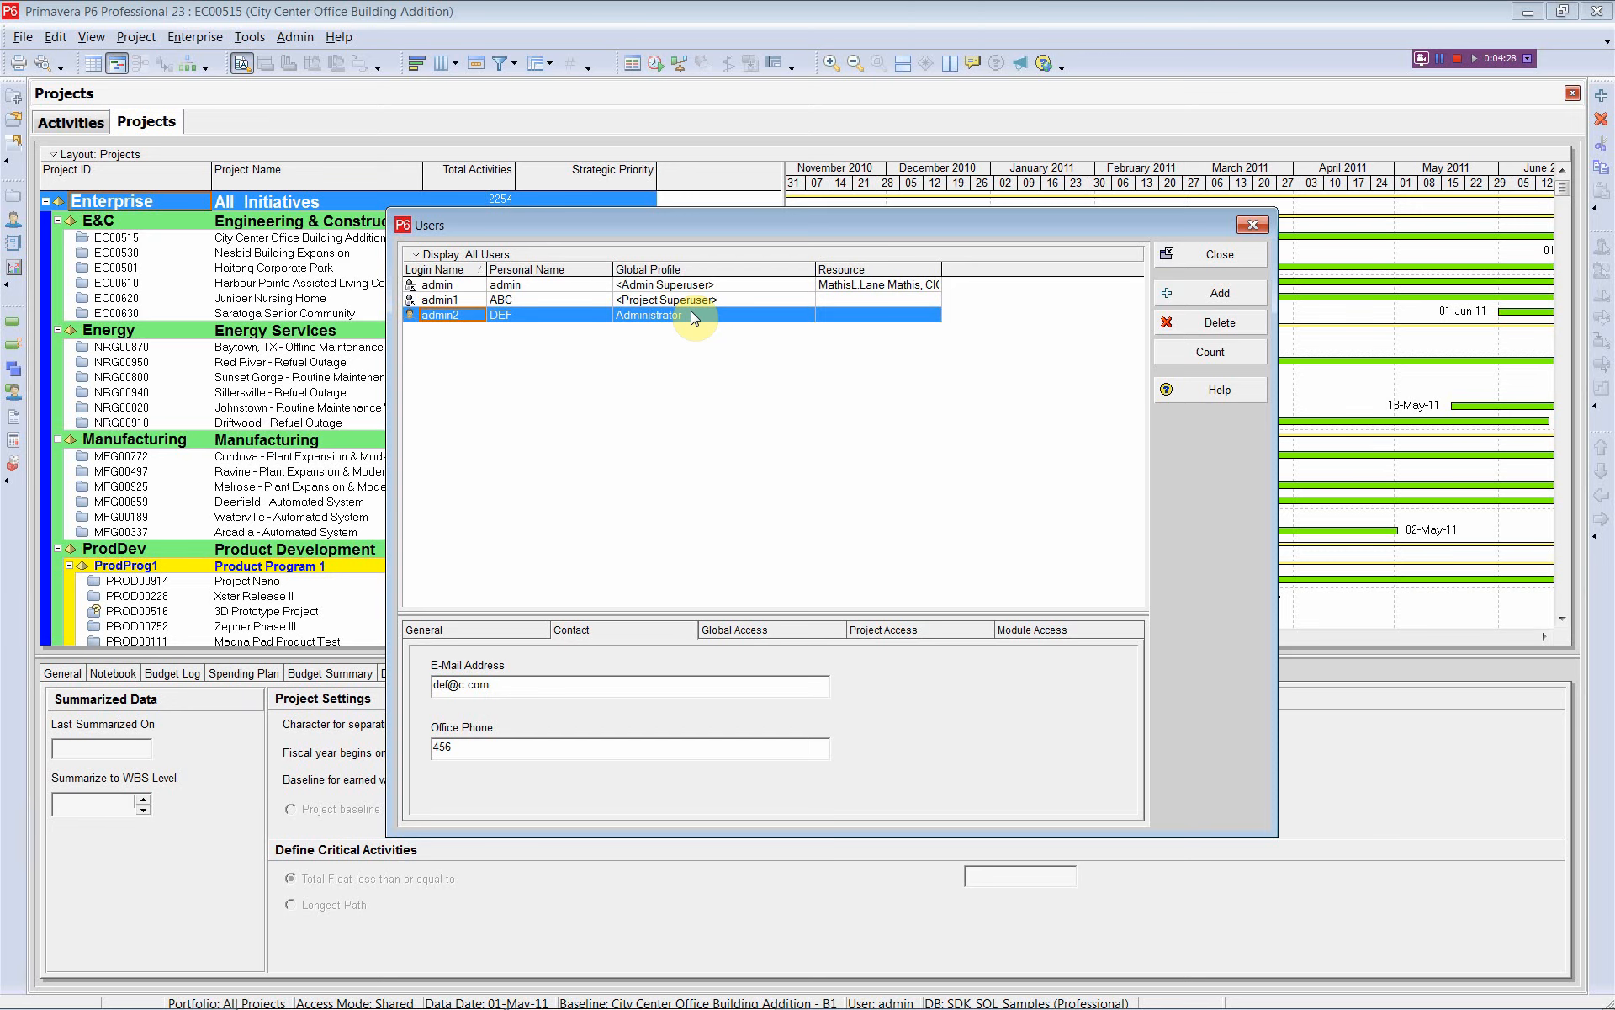
{"action": "left_click", "coordinate": [1199, 254]}
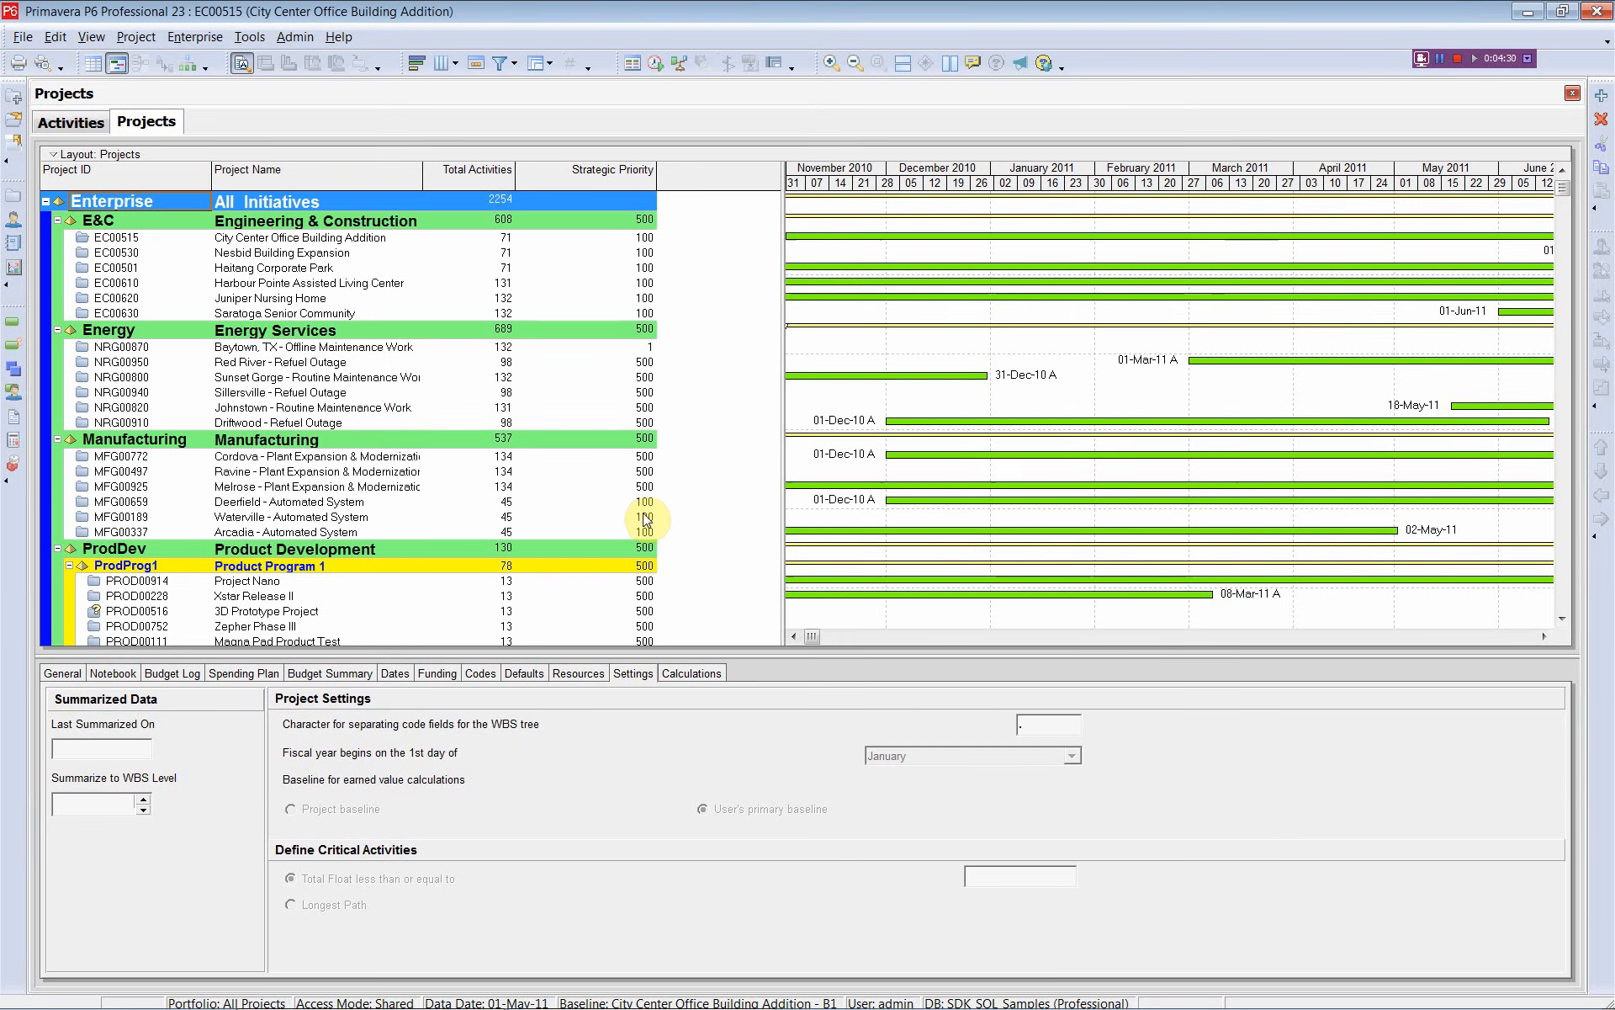
Switch back to the Excel workbook and mark admin2 for deletion by entering y in H5.
{"action": "key", "text": "alt+Tab"}
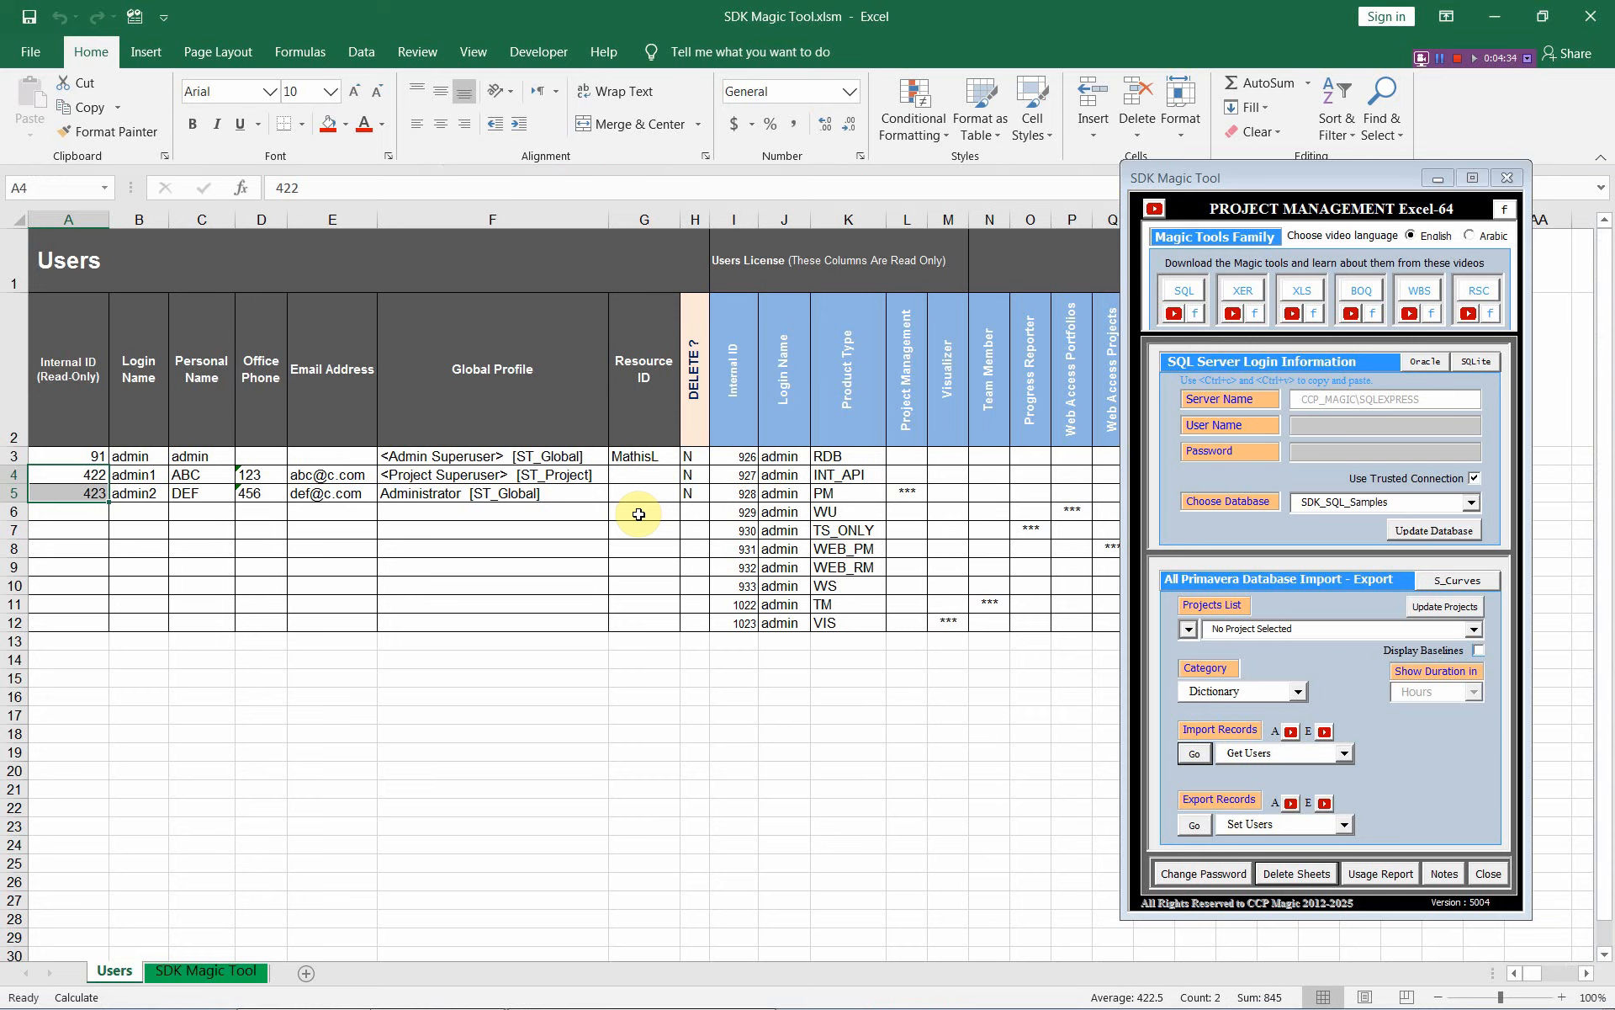
{"action": "left_click", "coordinate": [696, 487]}
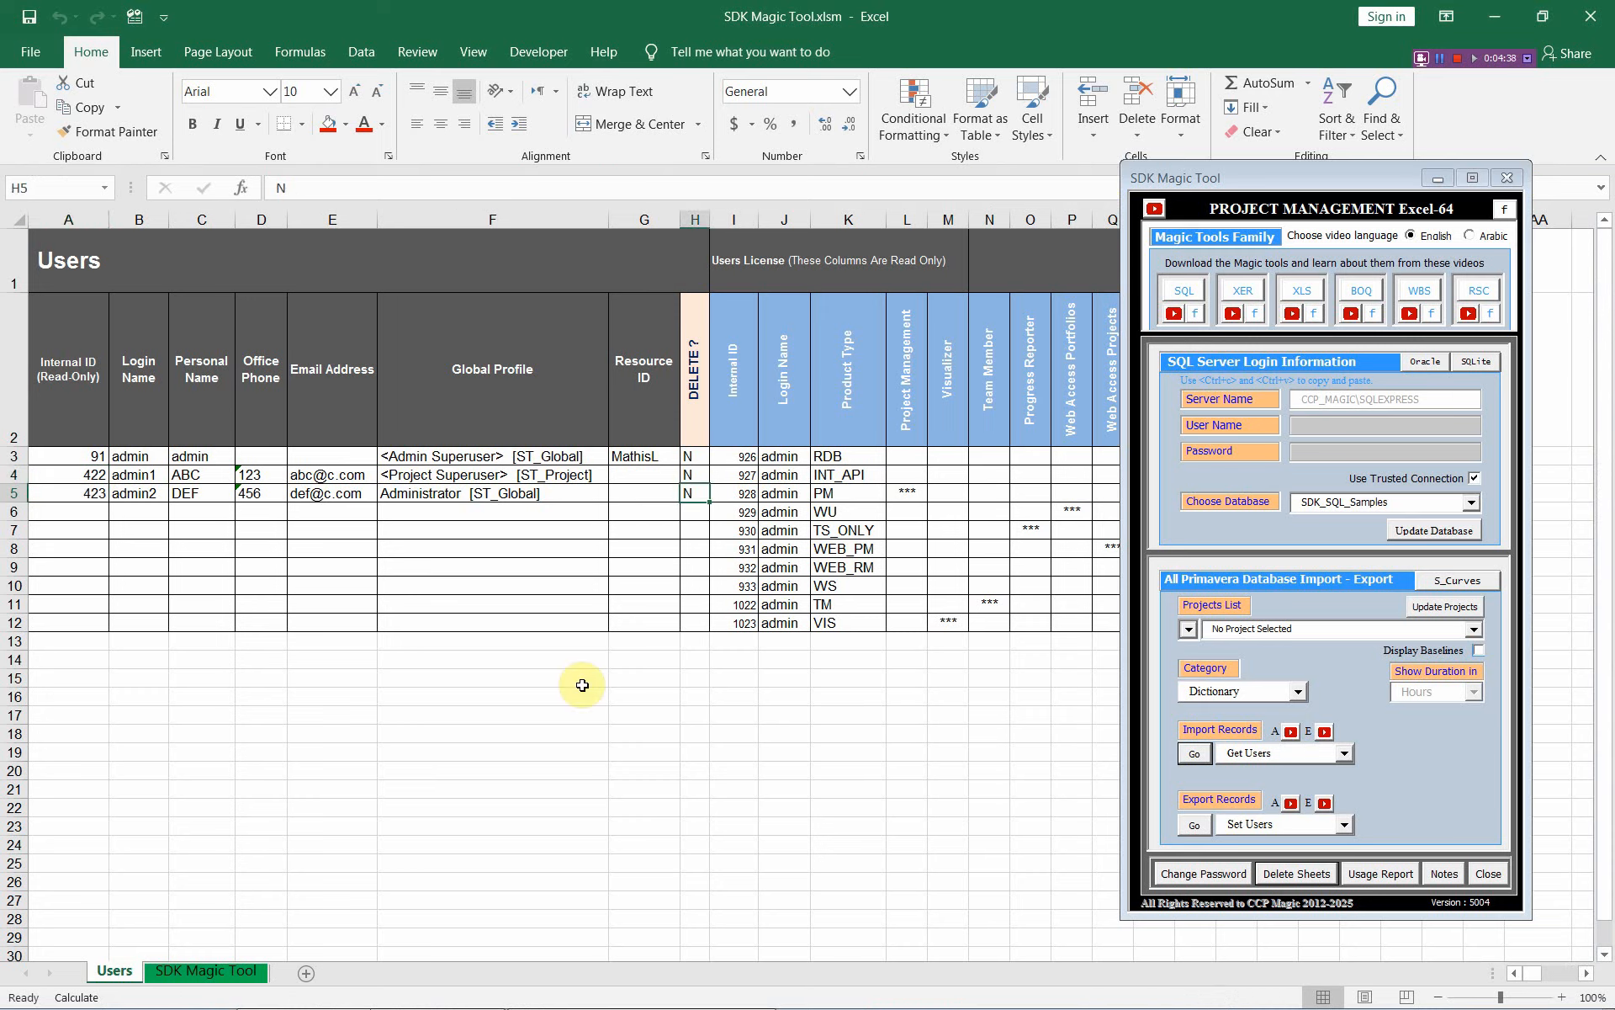
{"action": "type", "text": "y"}
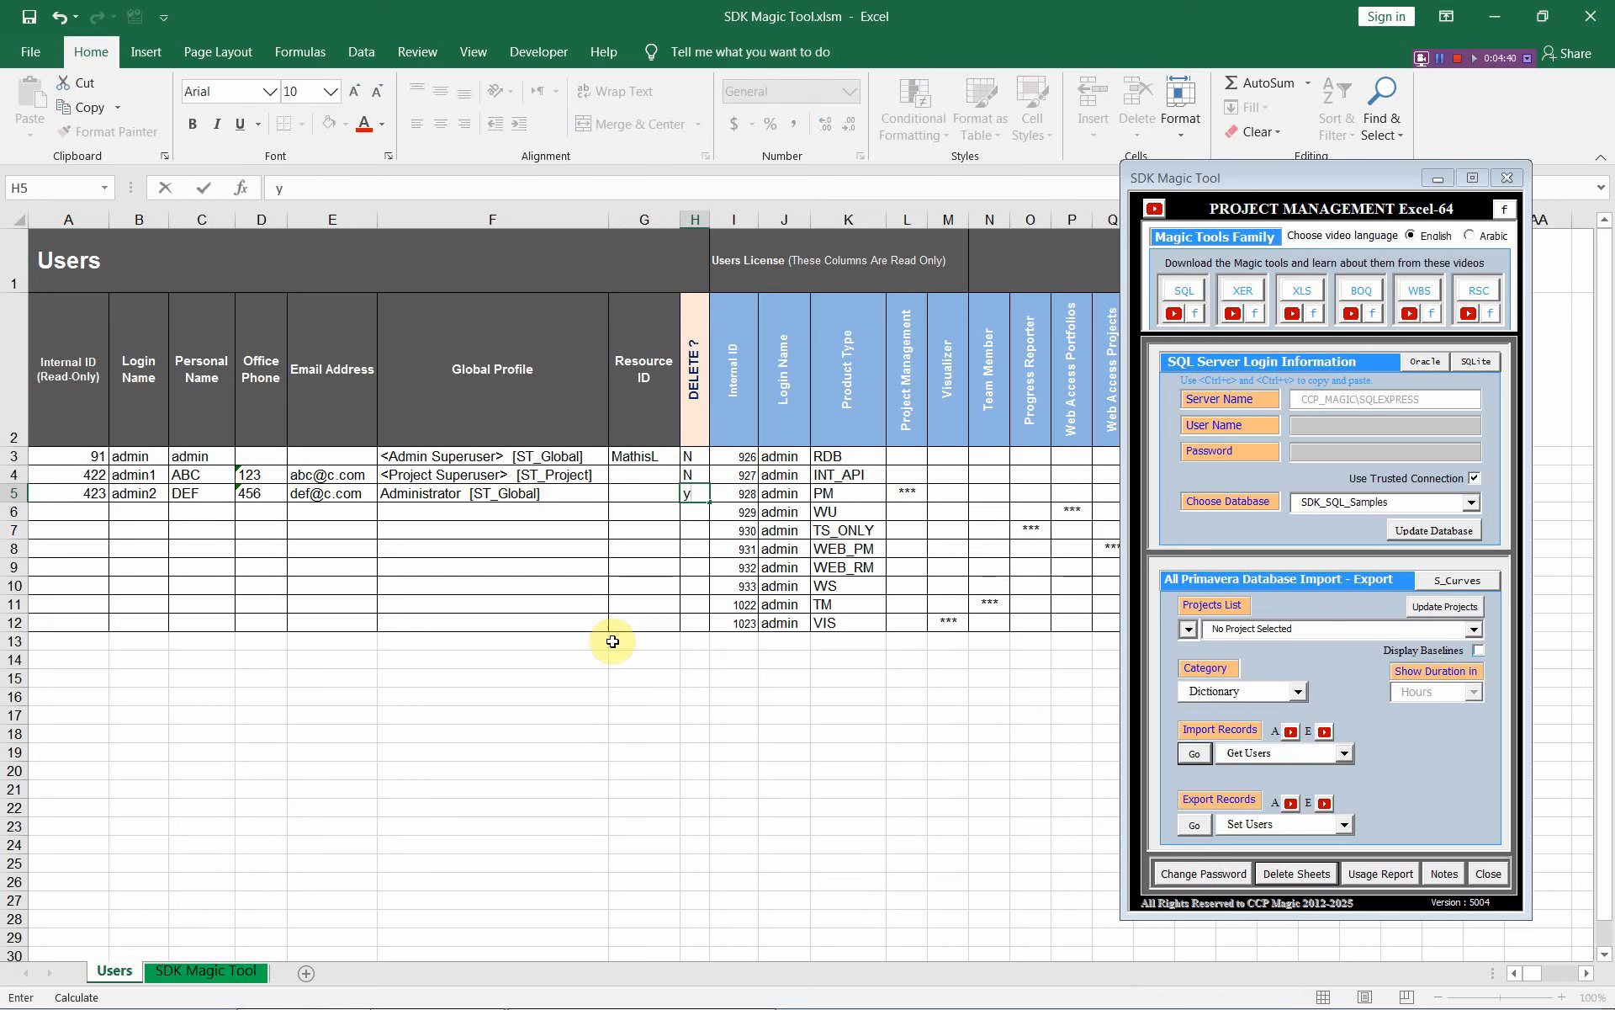
{"action": "left_click", "coordinate": [135, 518]}
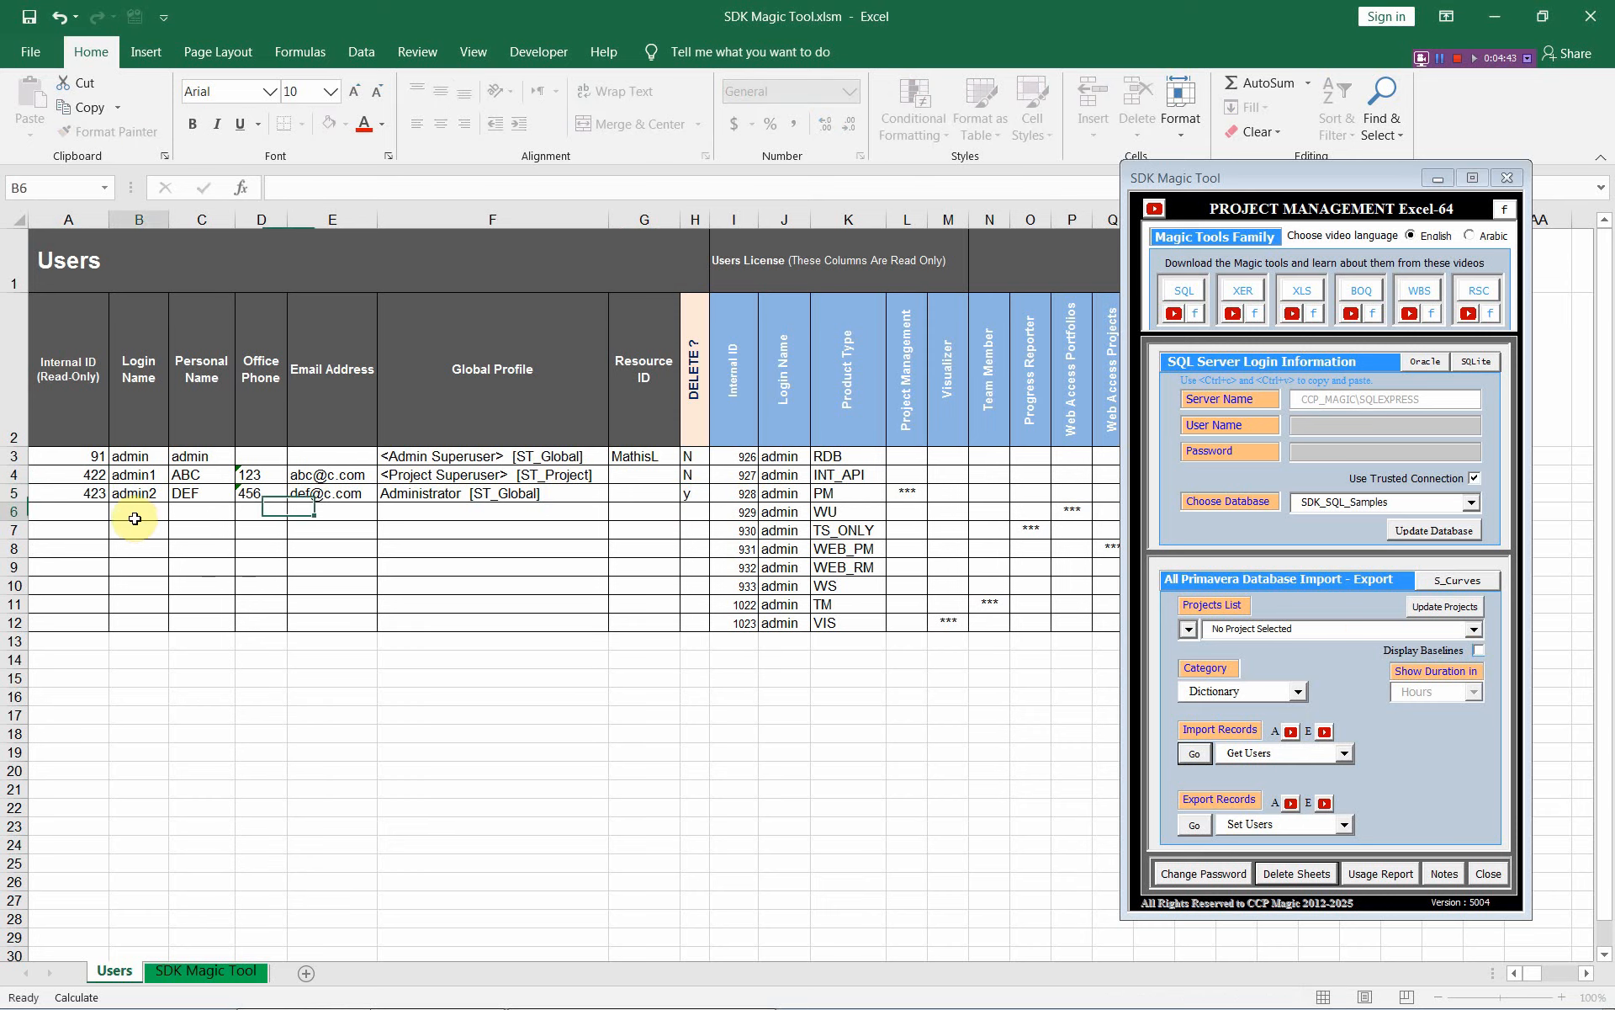
Change the login name in B4 to admin111 and widen the Login Name column to fit it.
{"action": "double_click", "coordinate": [160, 481]}
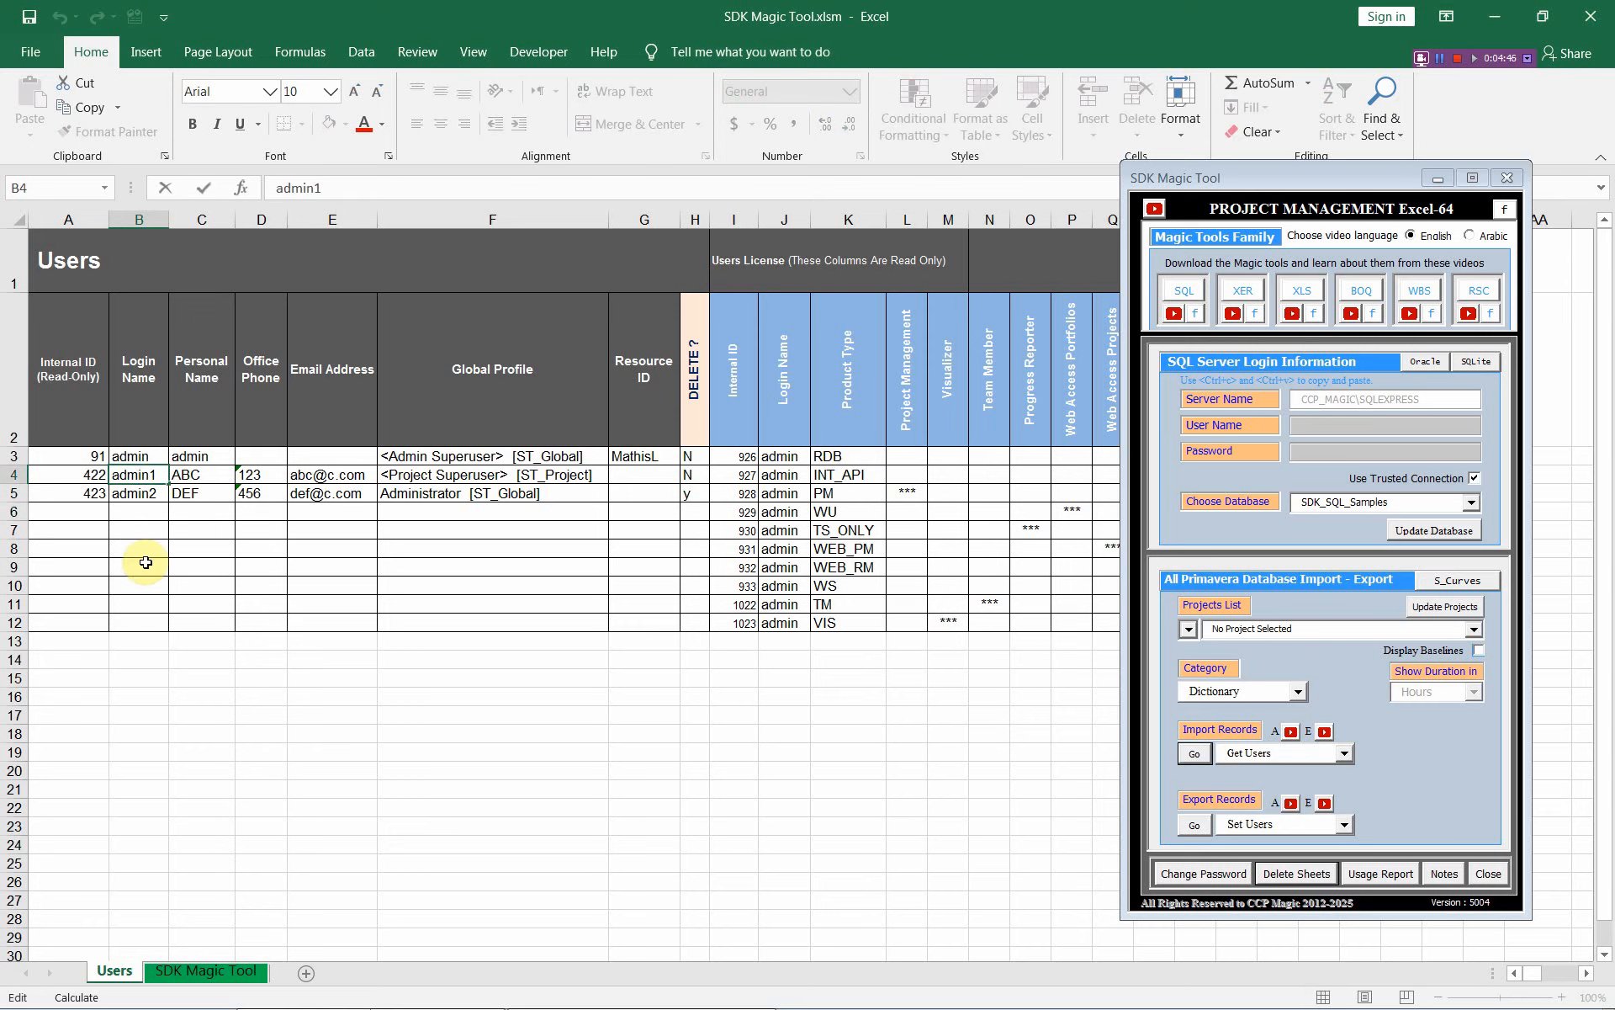
{"action": "type", "text": "111"}
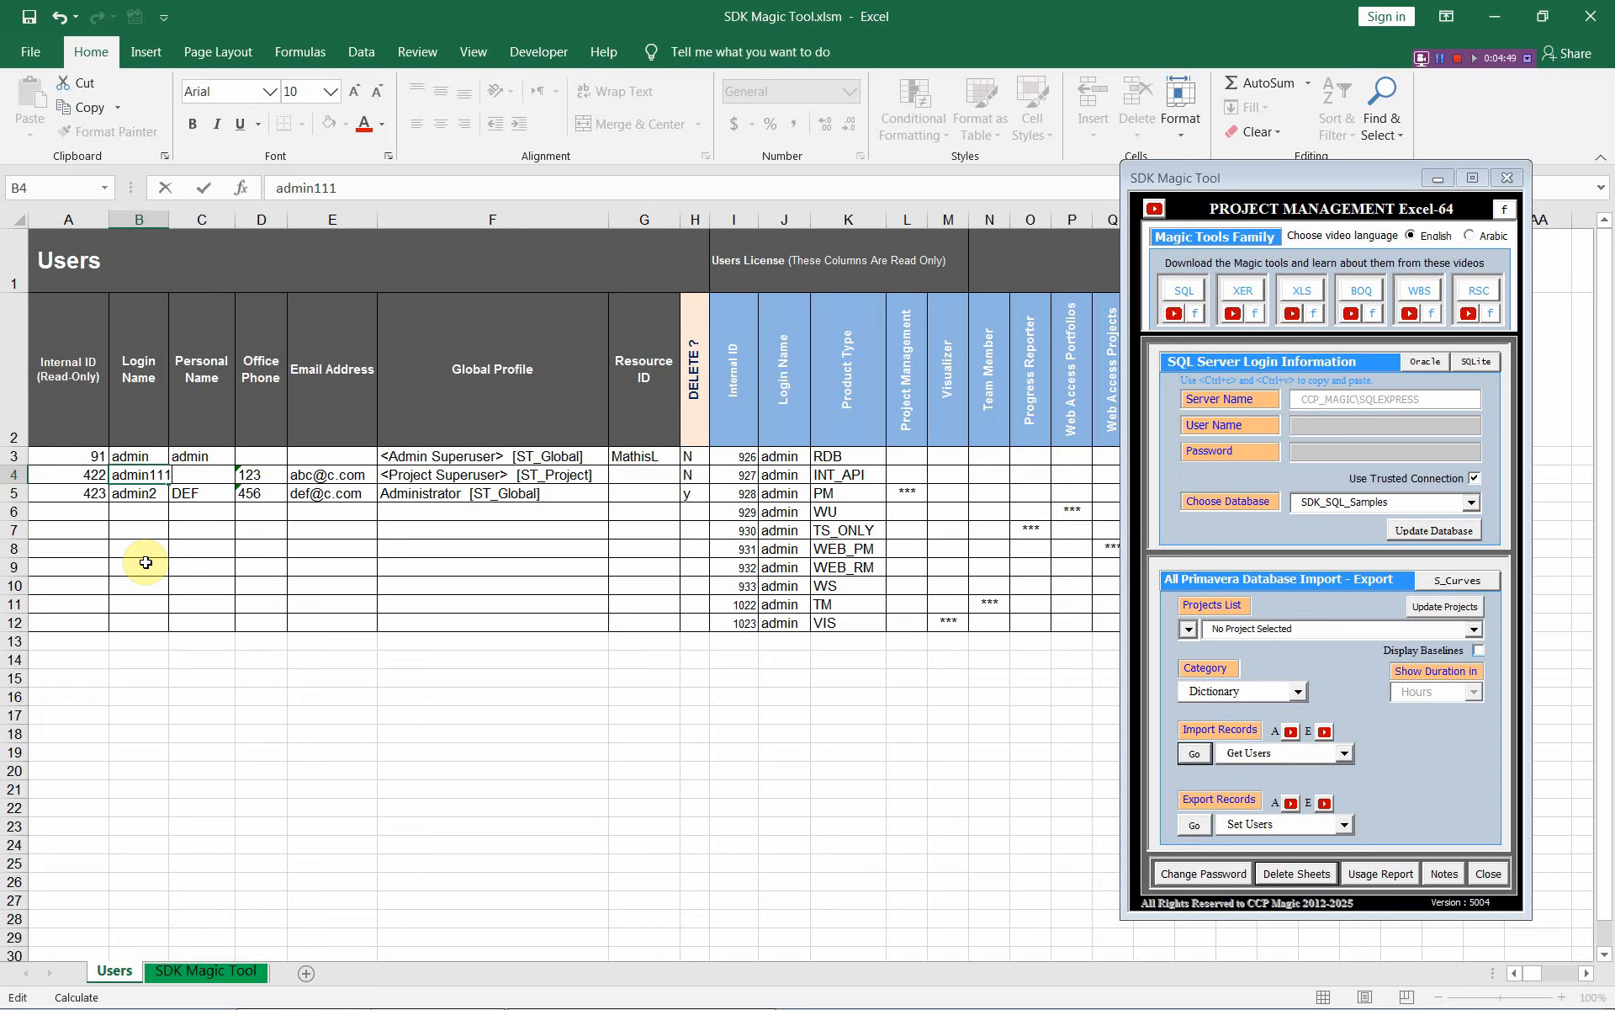
{"action": "left_click", "coordinate": [144, 499]}
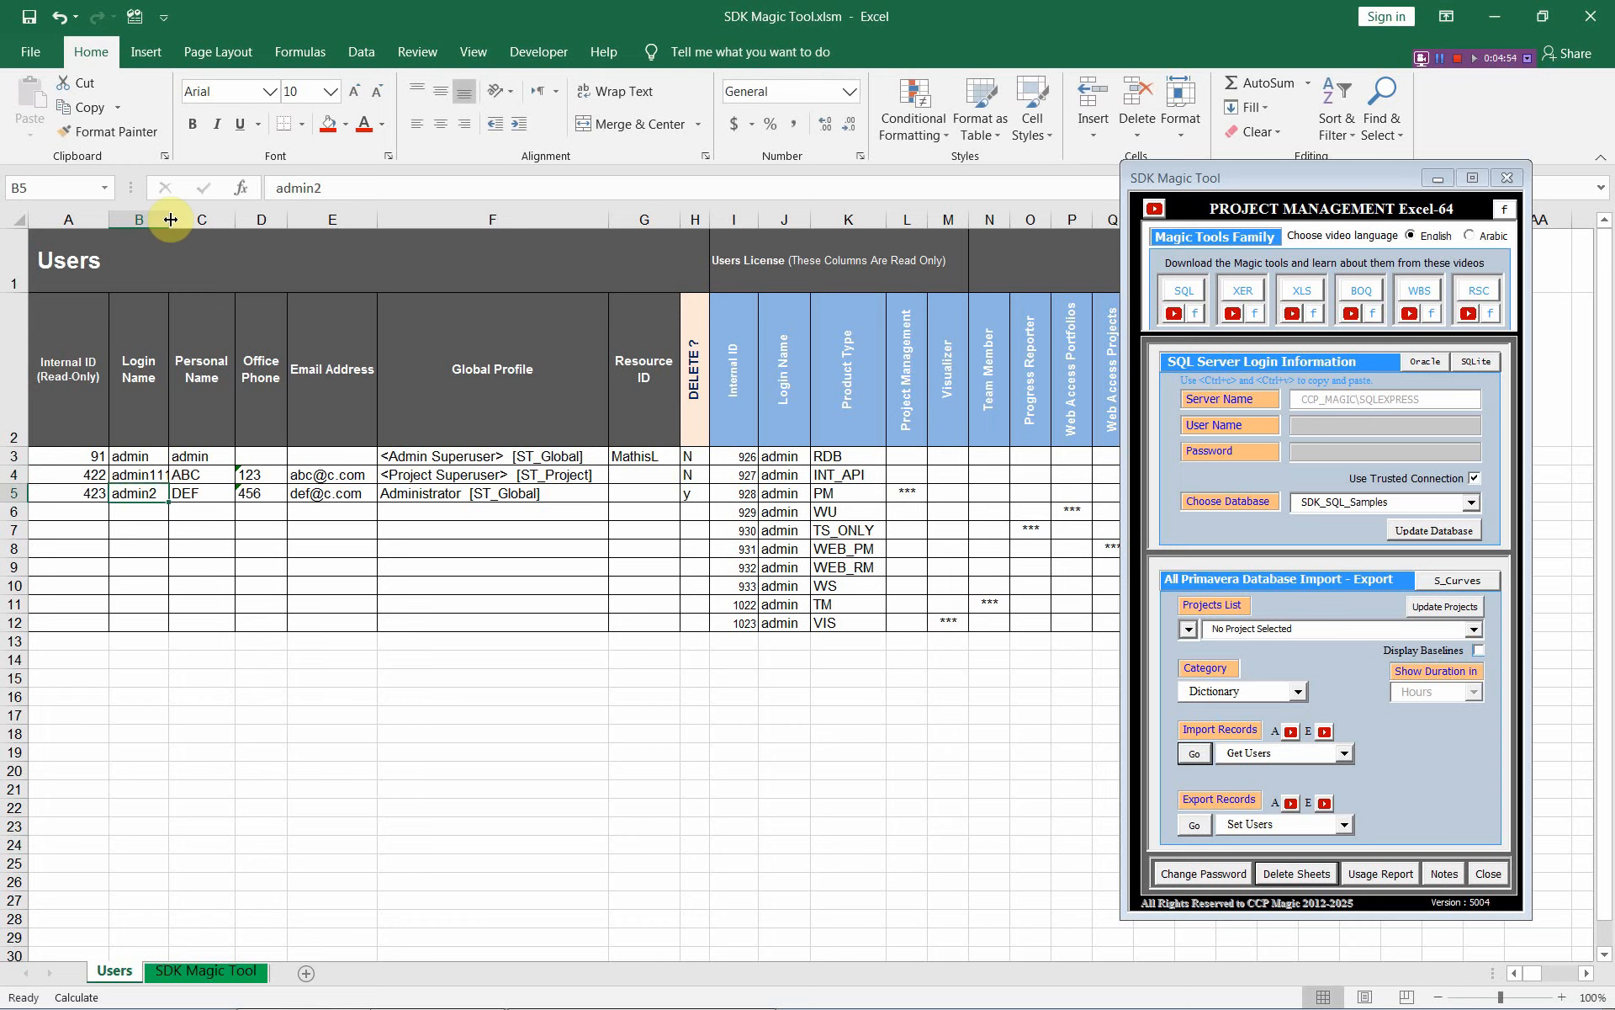
{"action": "left_click_drag", "start_coordinate": [170, 219], "coordinate": [207, 222]}
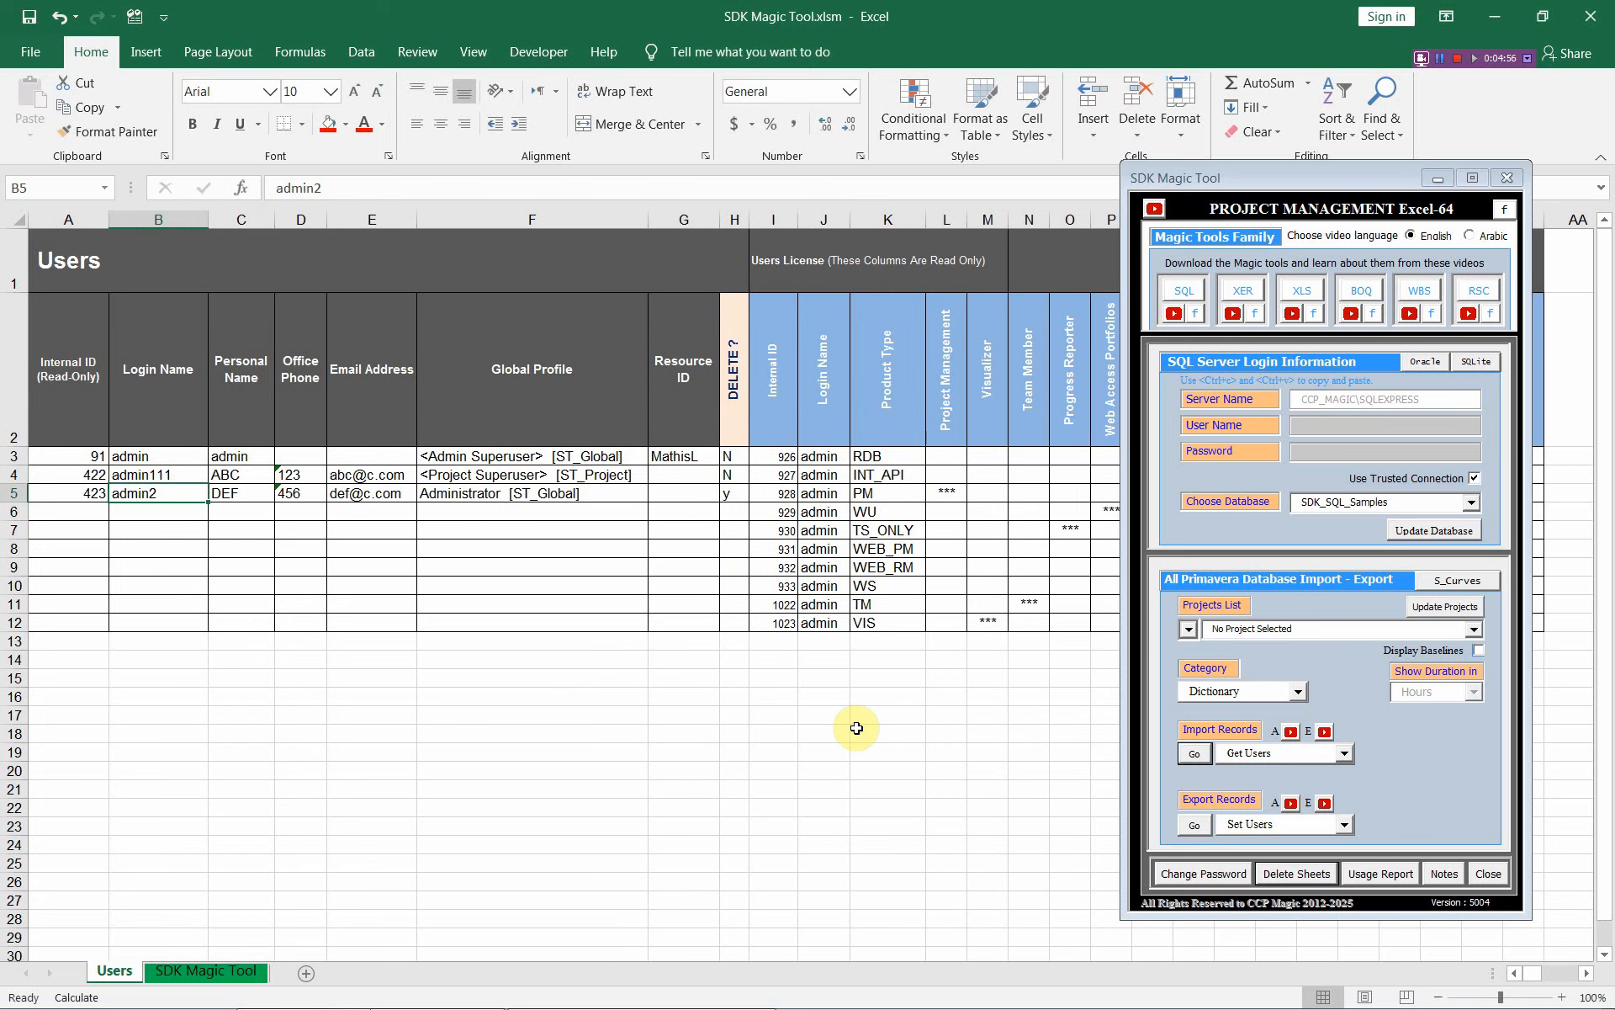
Export the edited users to the database with Set Users and import them again with Get Users, selecting B4.
{"action": "left_click", "coordinate": [1195, 827]}
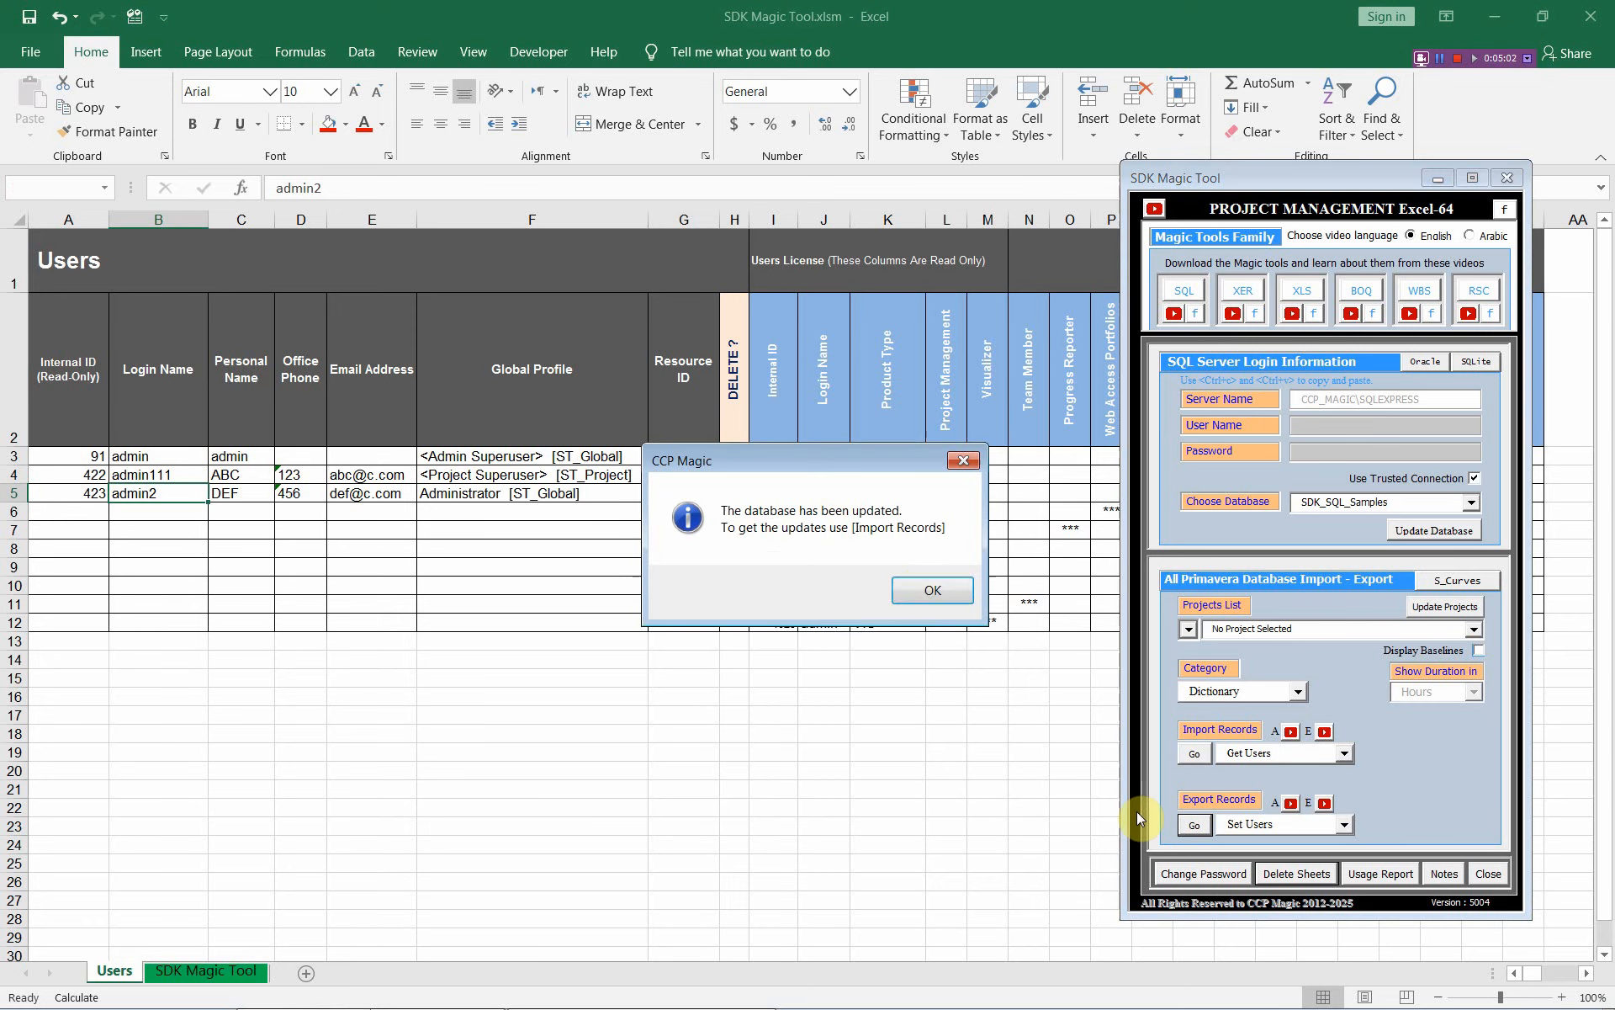
{"action": "left_click", "coordinate": [913, 591]}
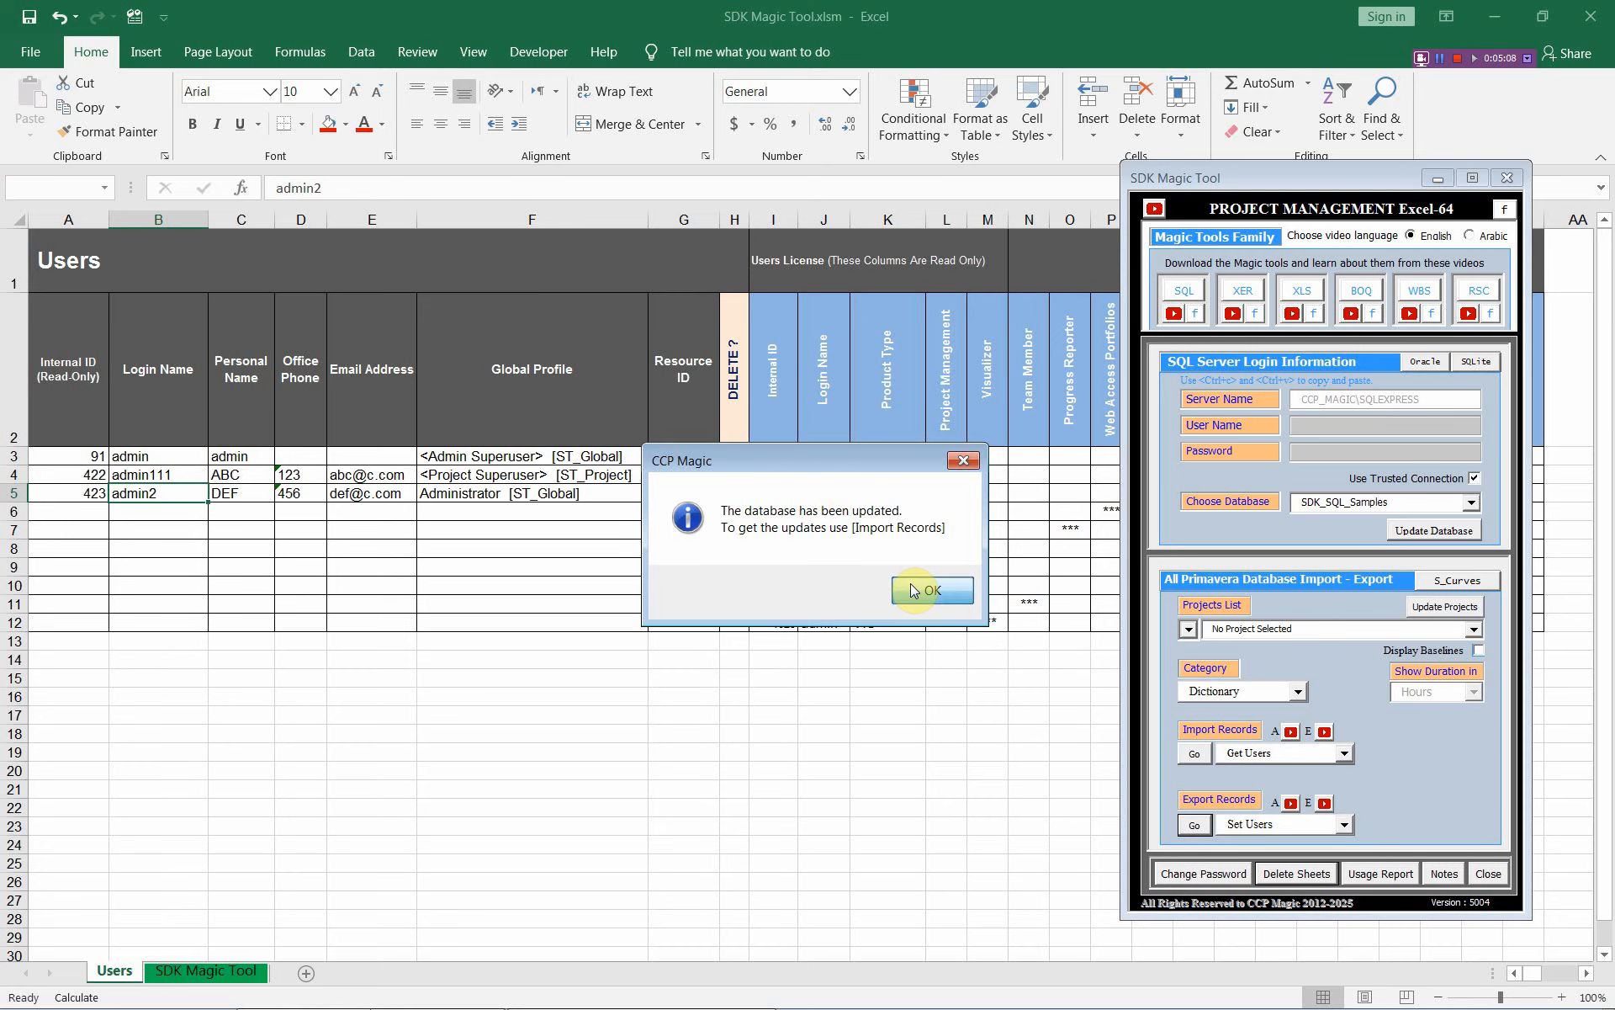
{"action": "left_click", "coordinate": [1195, 754]}
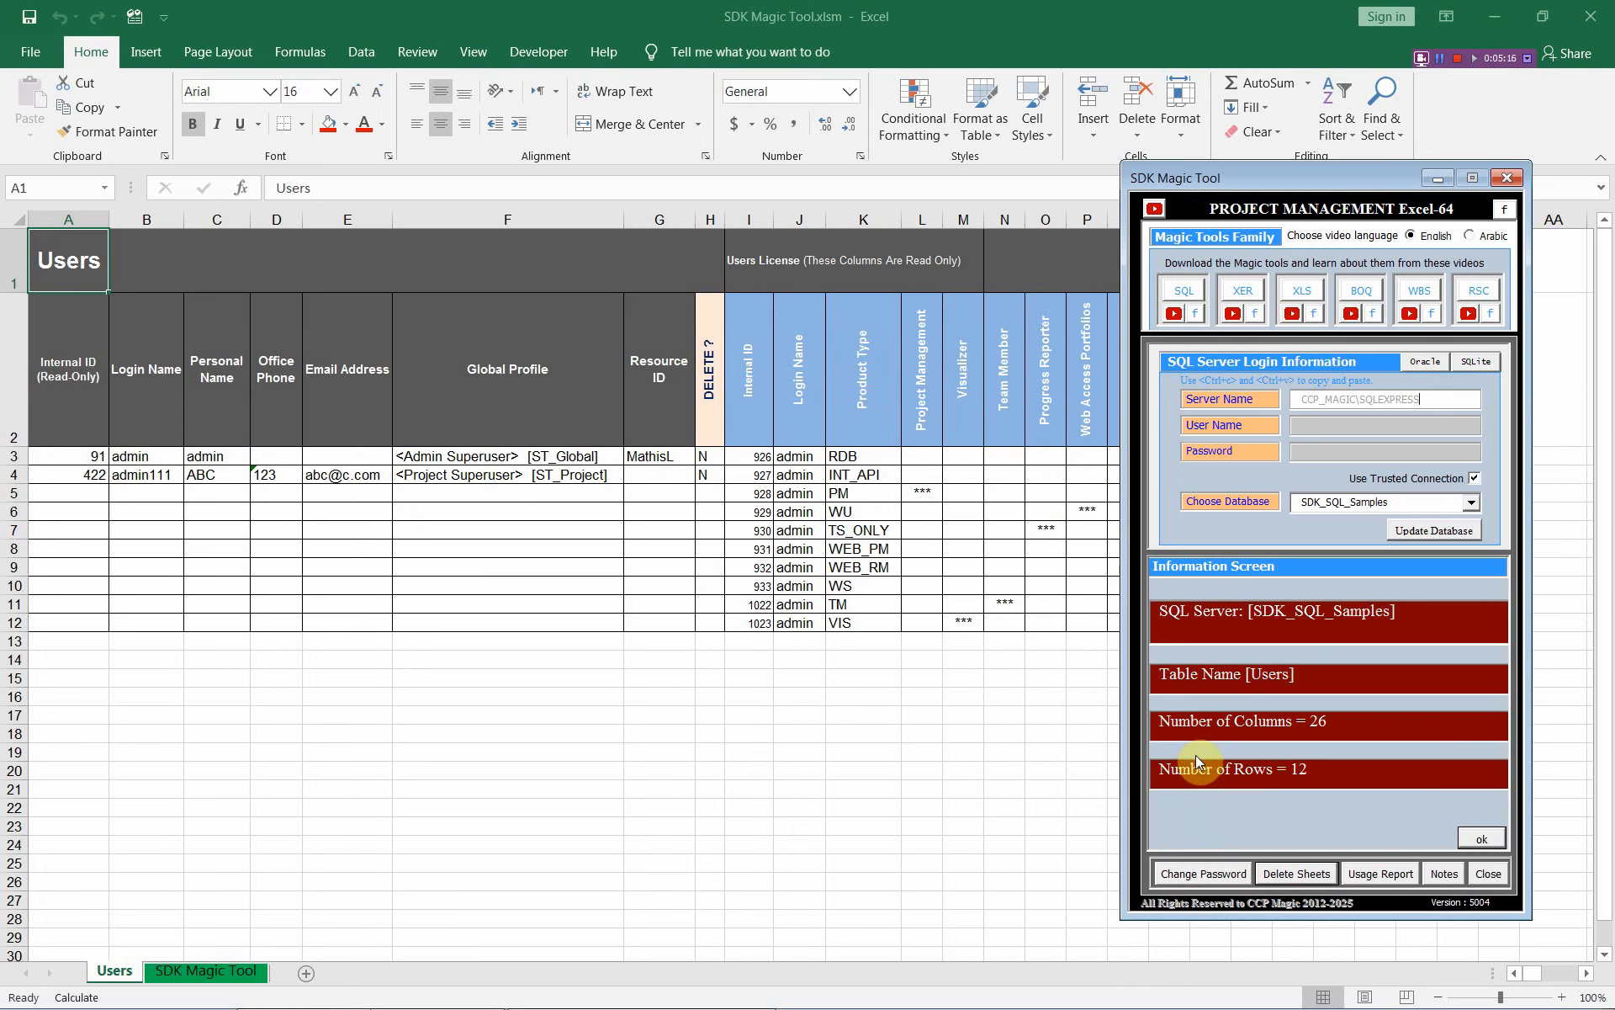
{"action": "left_click", "coordinate": [1468, 837]}
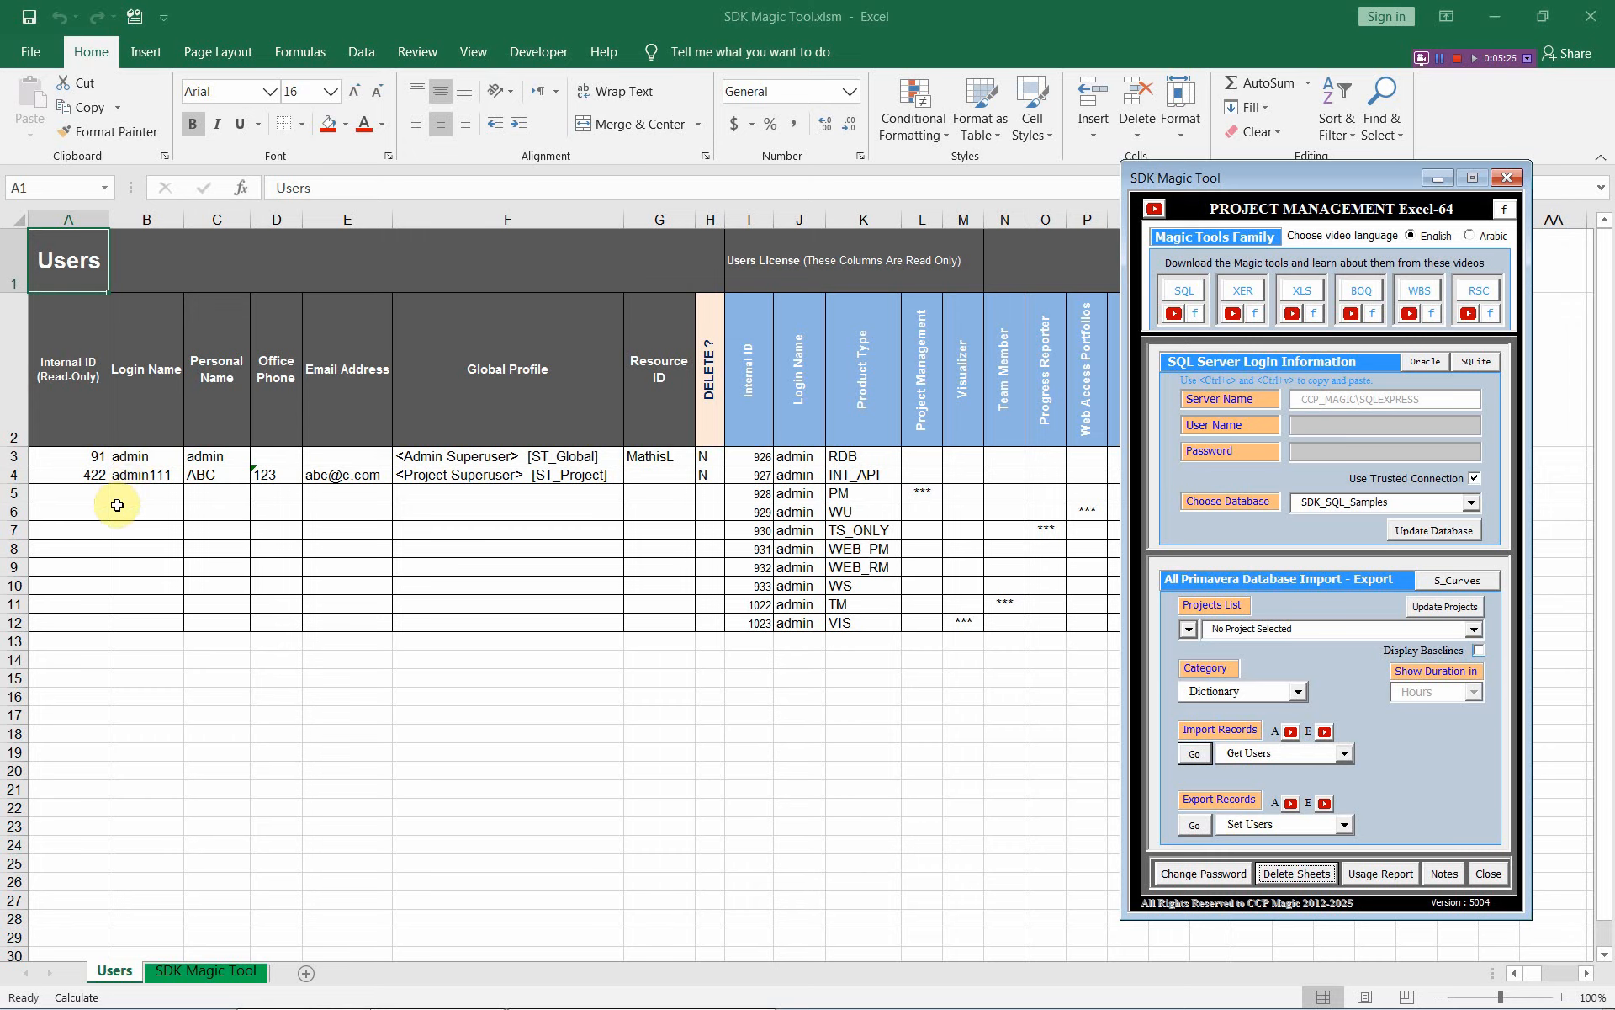
{"action": "left_click", "coordinate": [147, 474]}
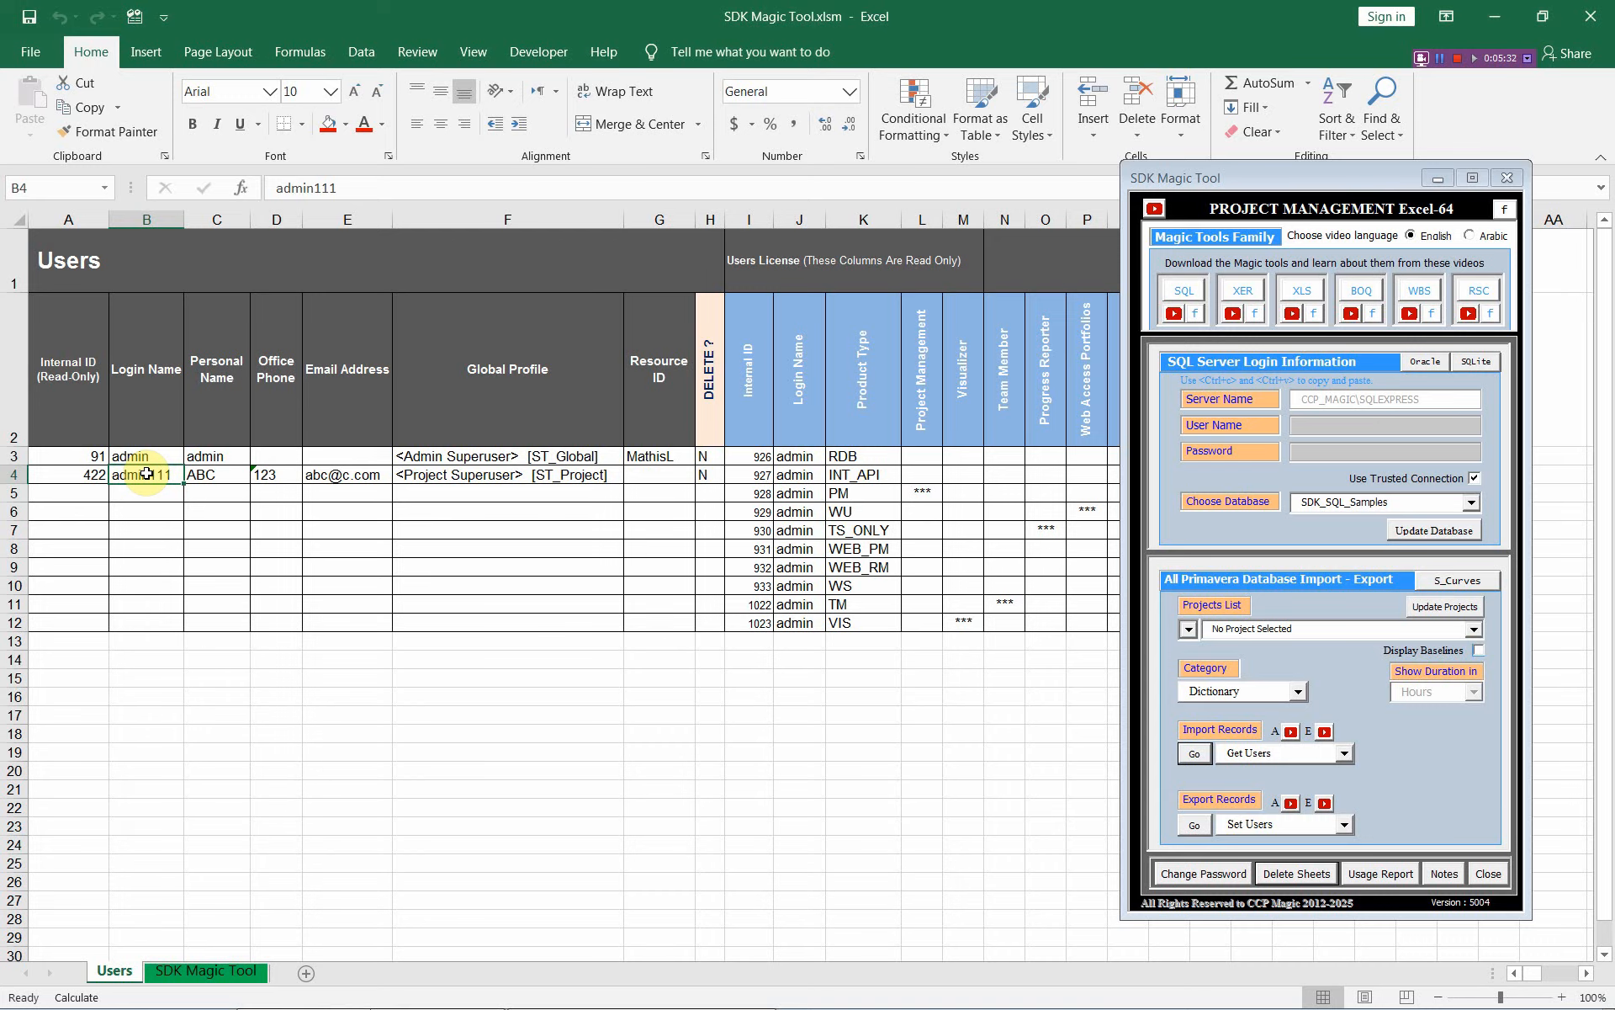
Switch to Primavera P6 Professional and refresh the data to load the exported user changes.
{"action": "key", "text": "alt+Tab"}
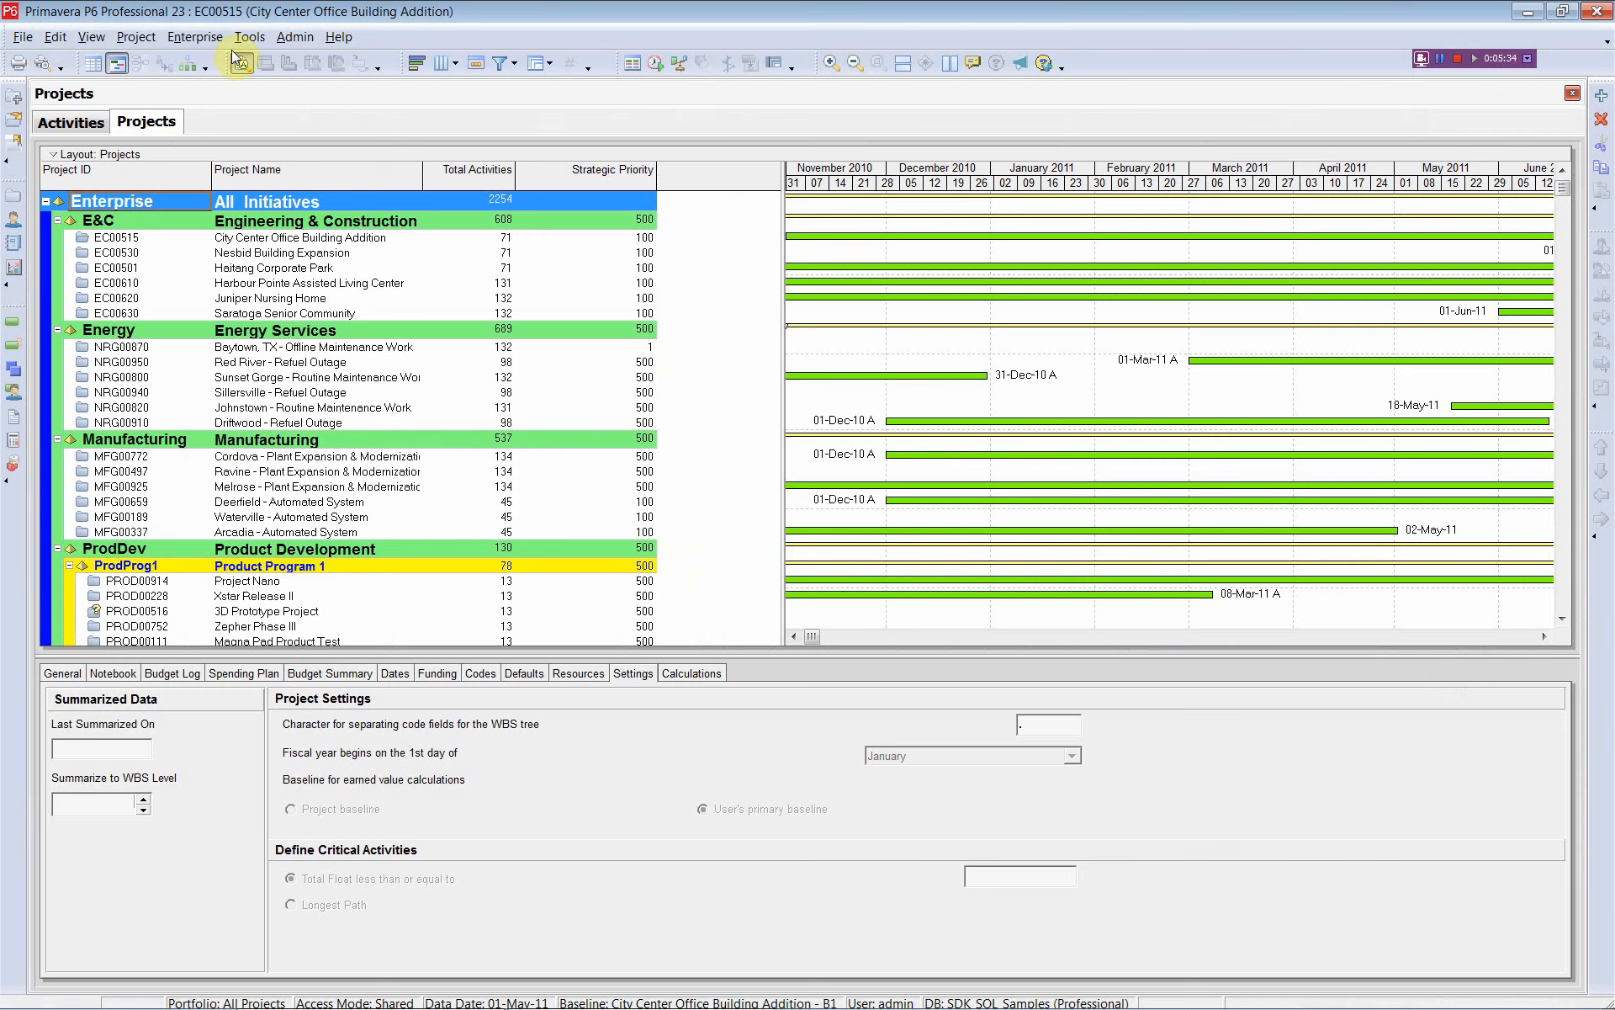
{"action": "left_click", "coordinate": [22, 37]}
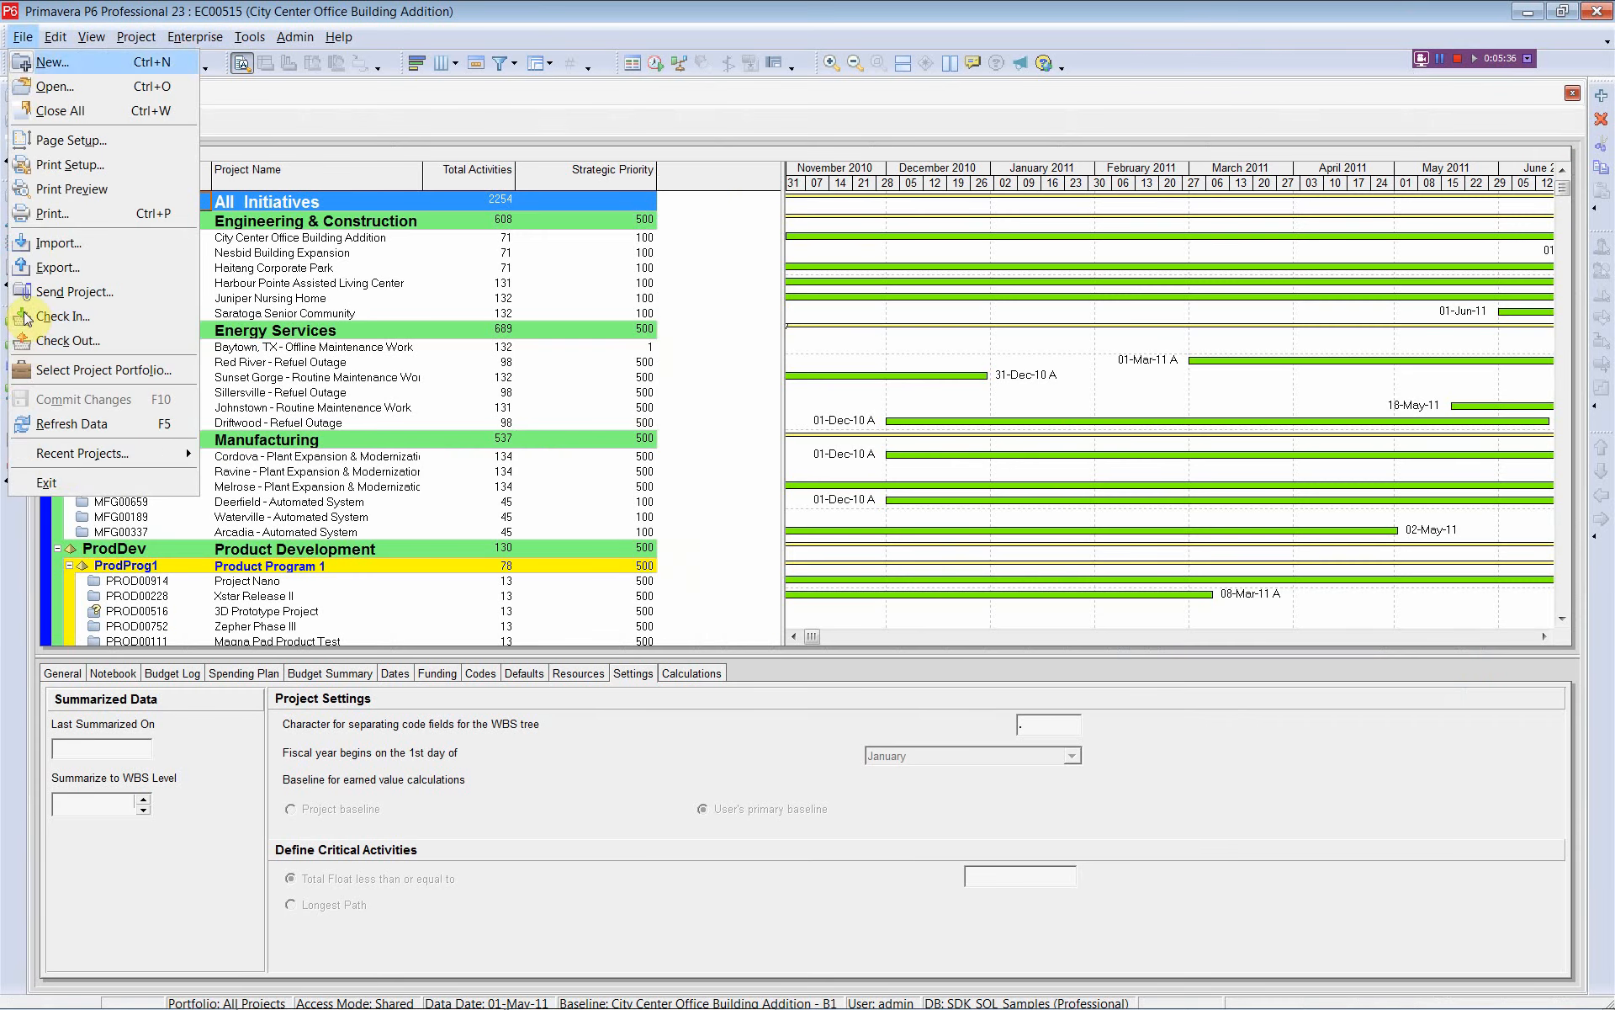
{"action": "left_click", "coordinate": [60, 424]}
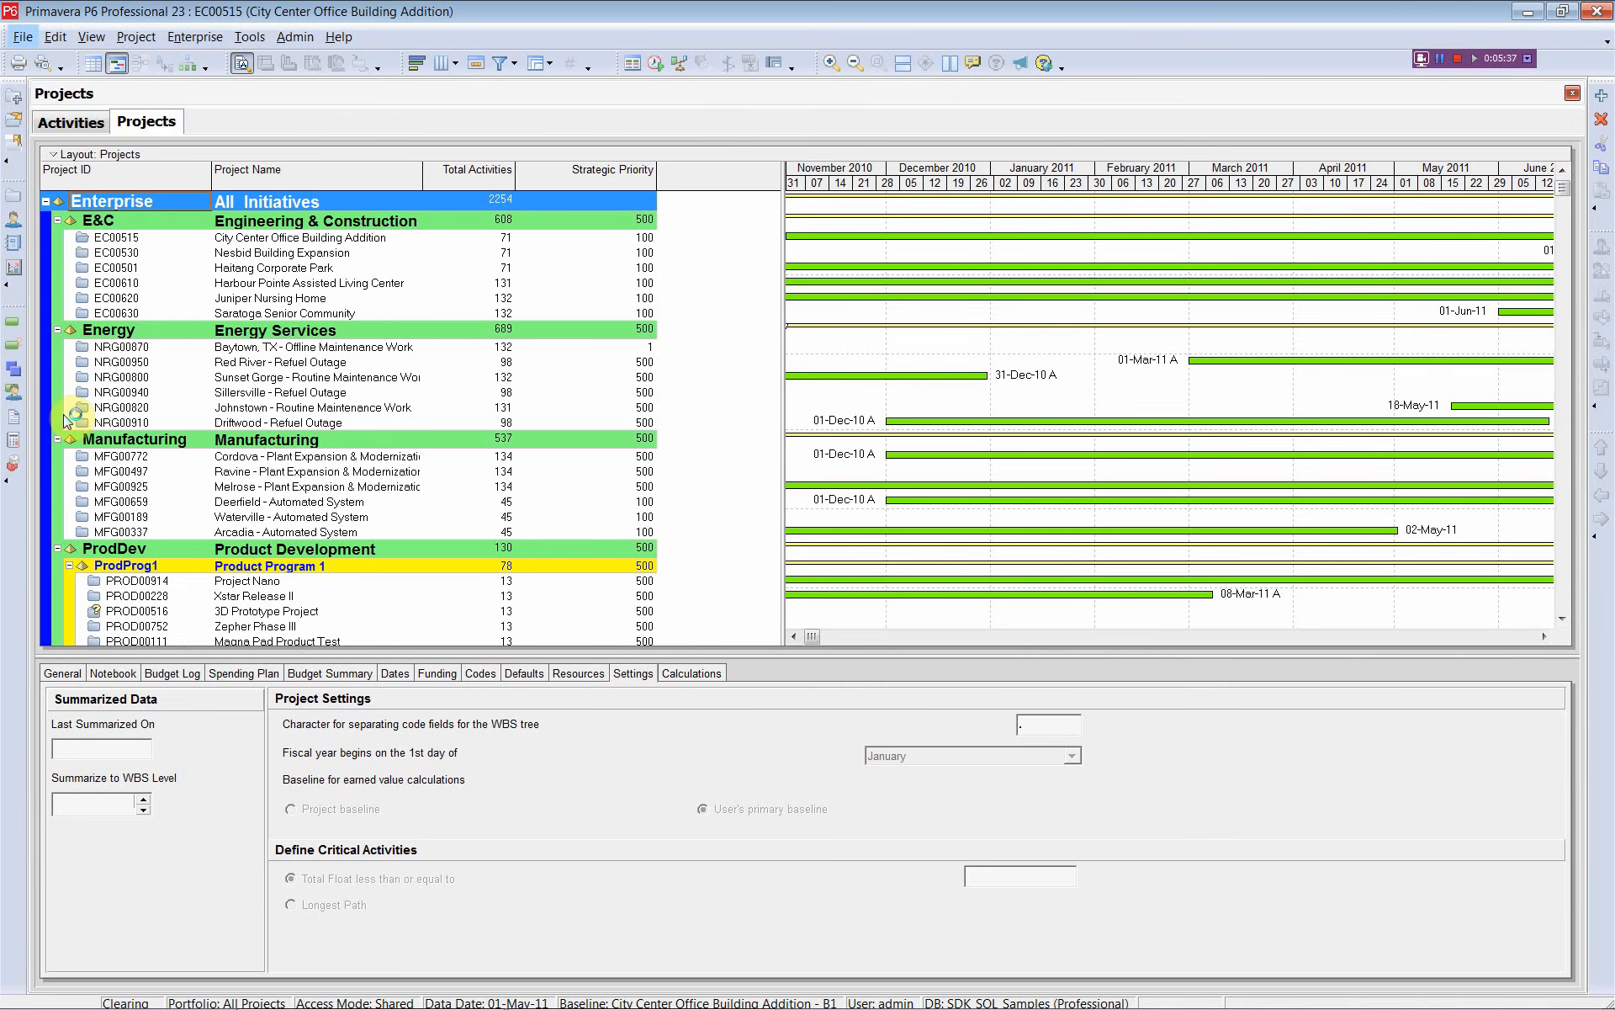
Open the Users list, widen its Login Name column and check the entry and contact details of admin111.
{"action": "left_click", "coordinate": [291, 37]}
{"action": "left_click", "coordinate": [326, 67]}
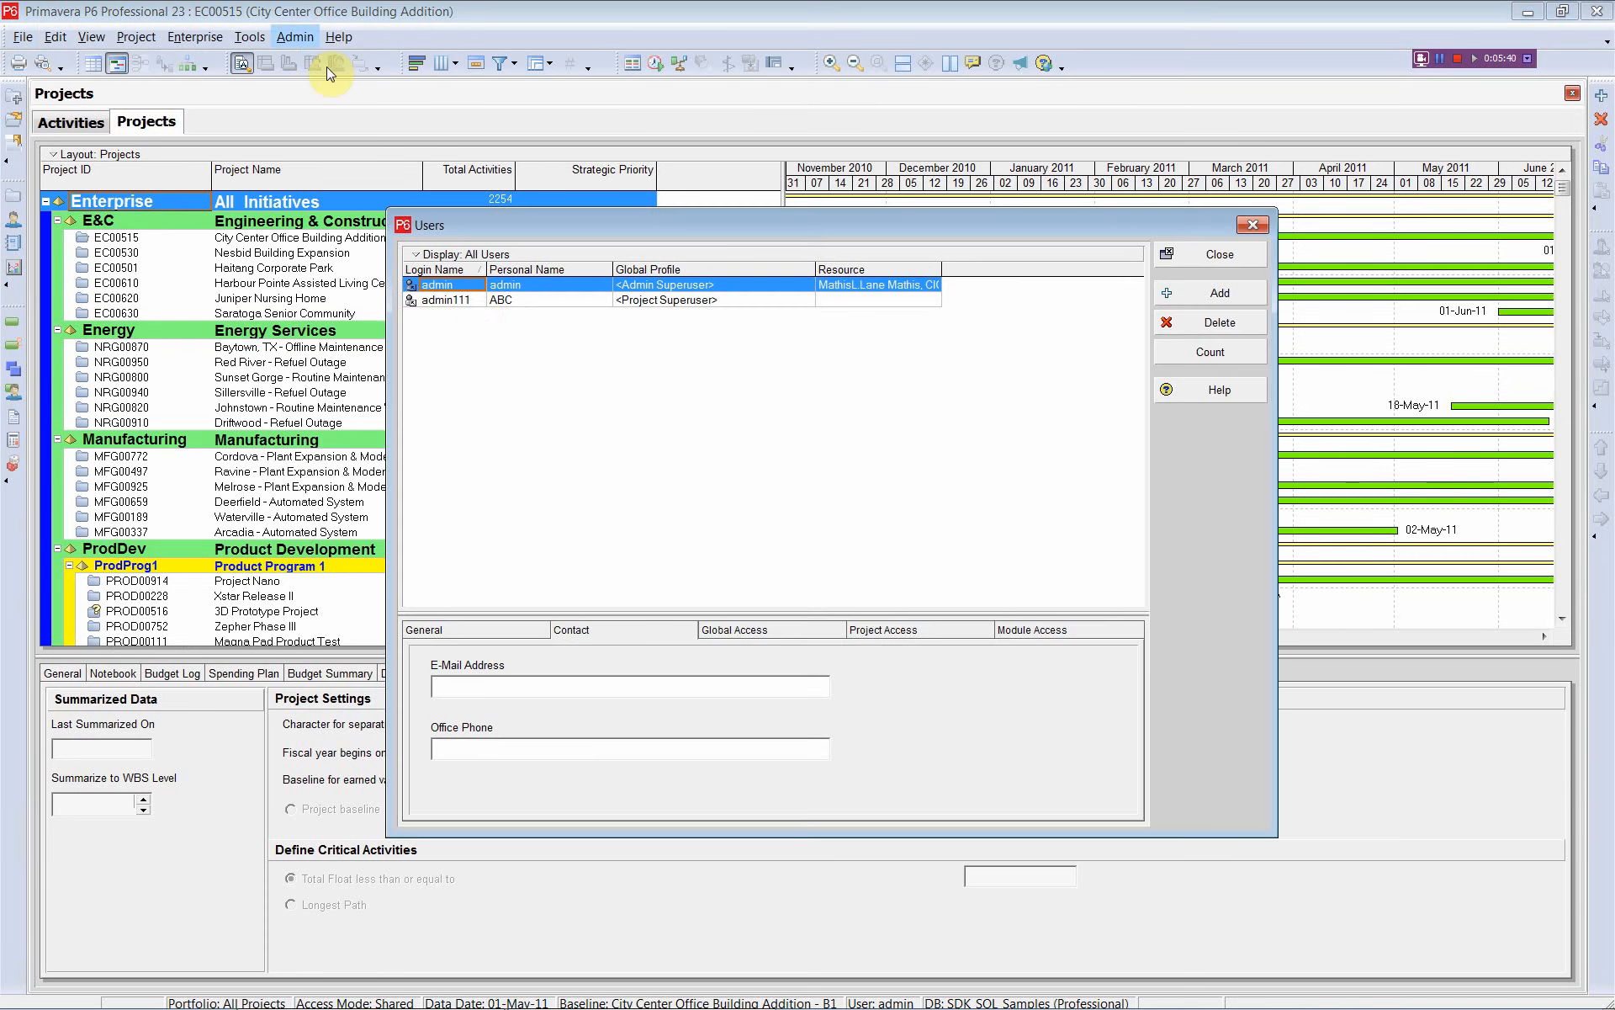
{"action": "left_click", "coordinate": [455, 301]}
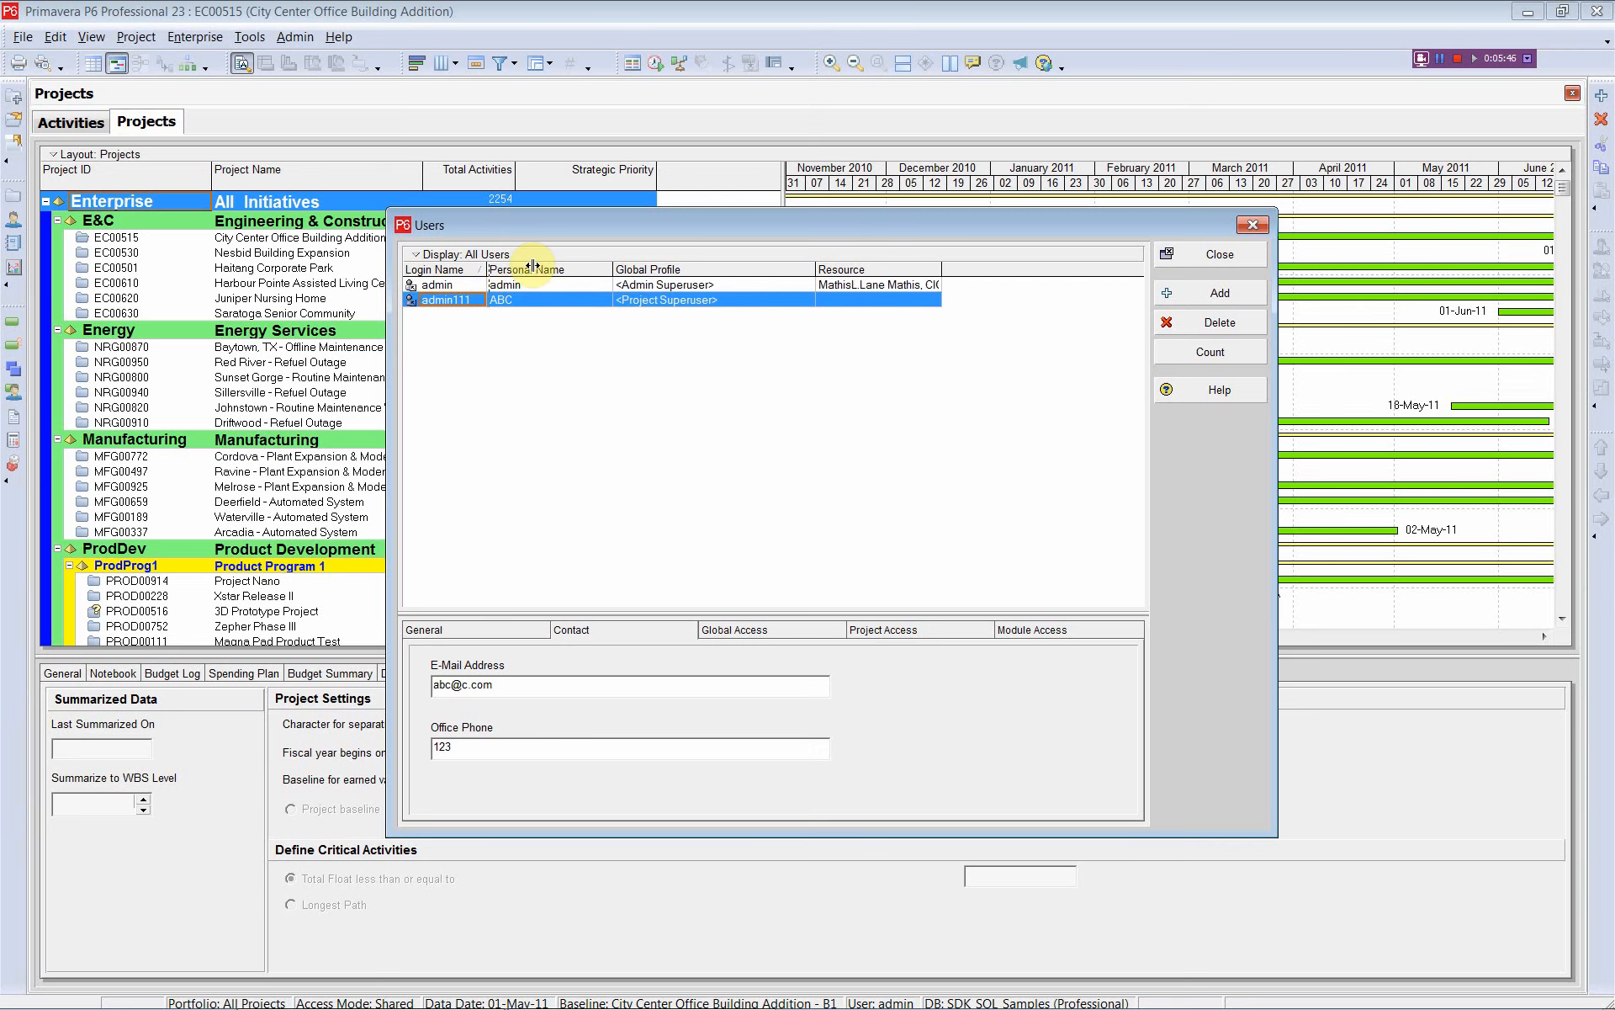
{"action": "left_click_drag", "start_coordinate": [486, 268], "coordinate": [536, 266]}
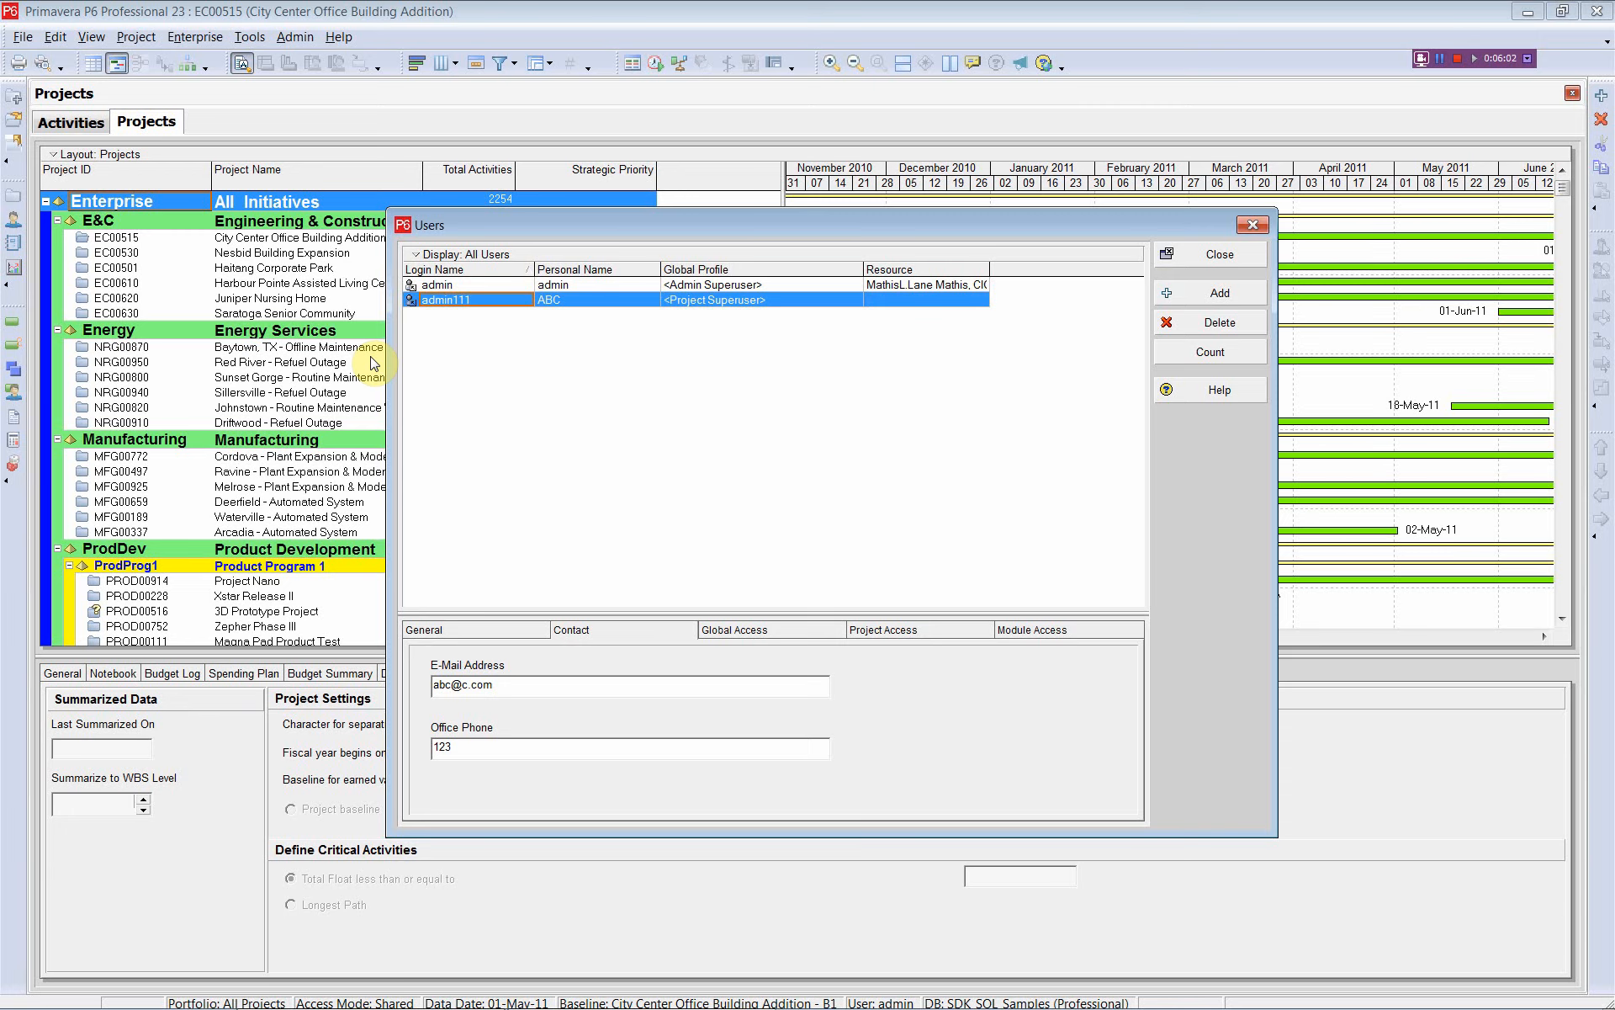
Switch back to the SDK Magic Tool.xlsm workbook in Excel.
{"action": "key", "text": "alt+Tab"}
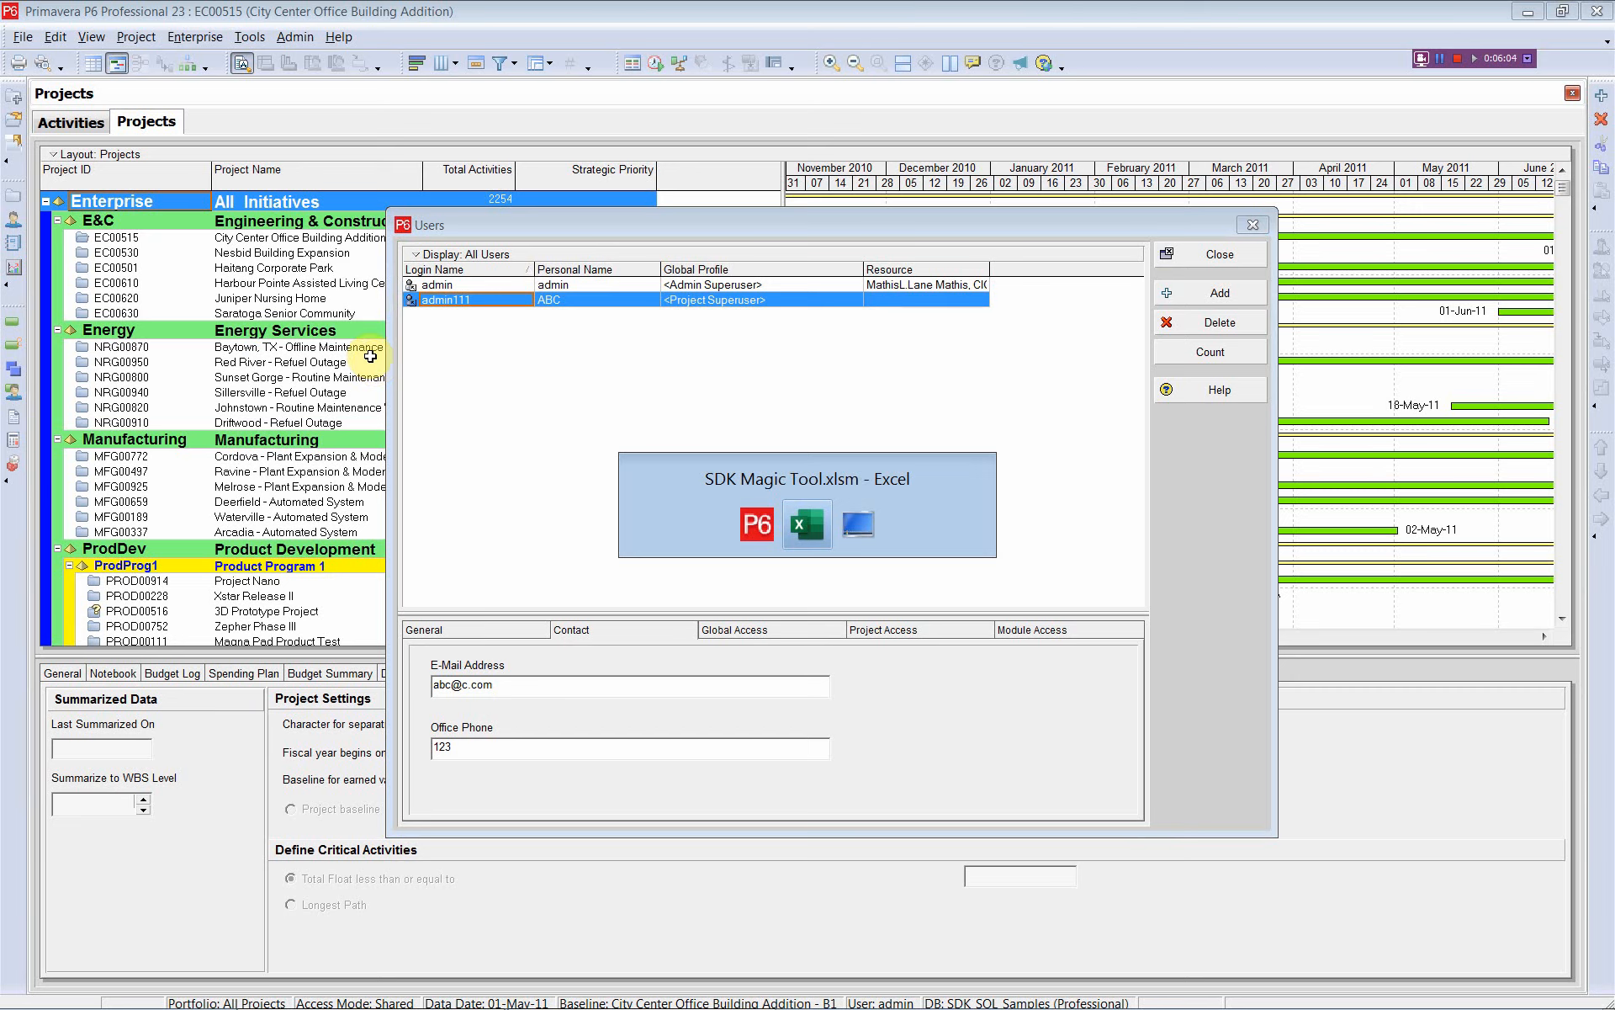